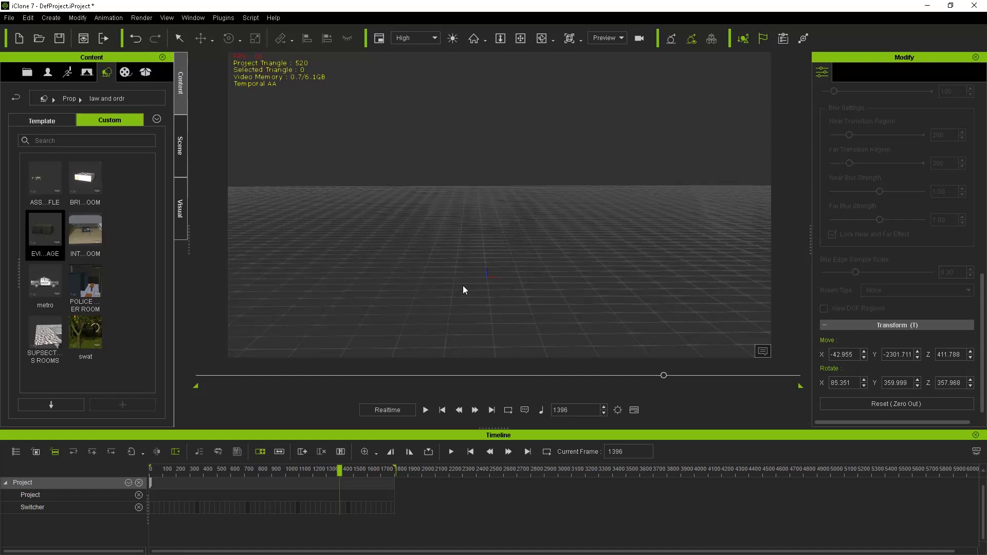
Jump the playback back to frame 1 of the empty project.
click(444, 410)
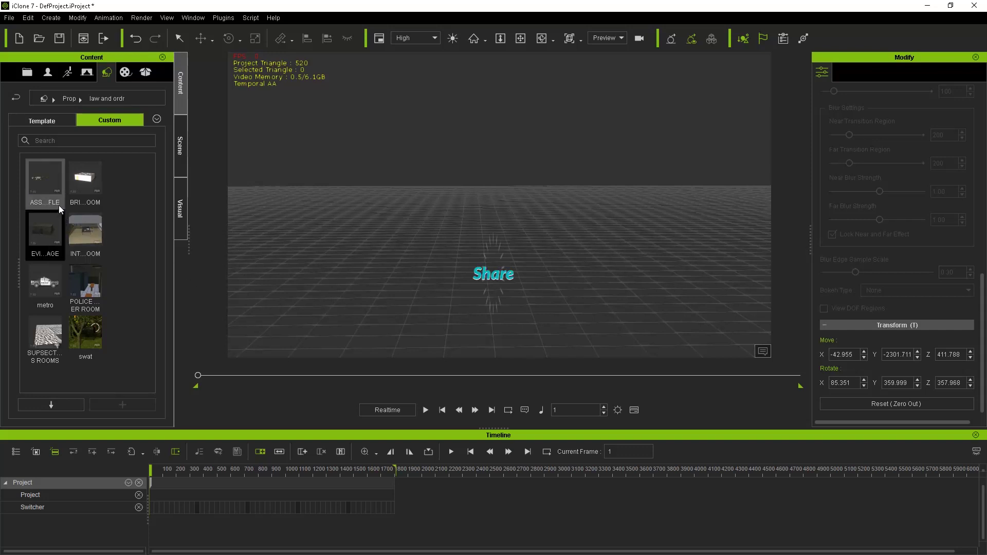
Load the assault rifle prop into the scene and frame it from both sides.
double_click(47, 184)
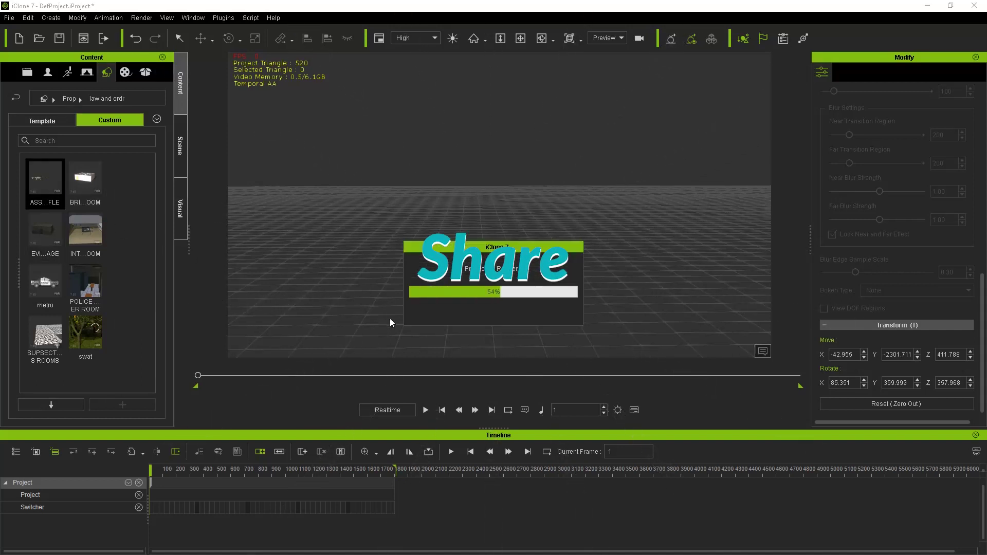
click(477, 43)
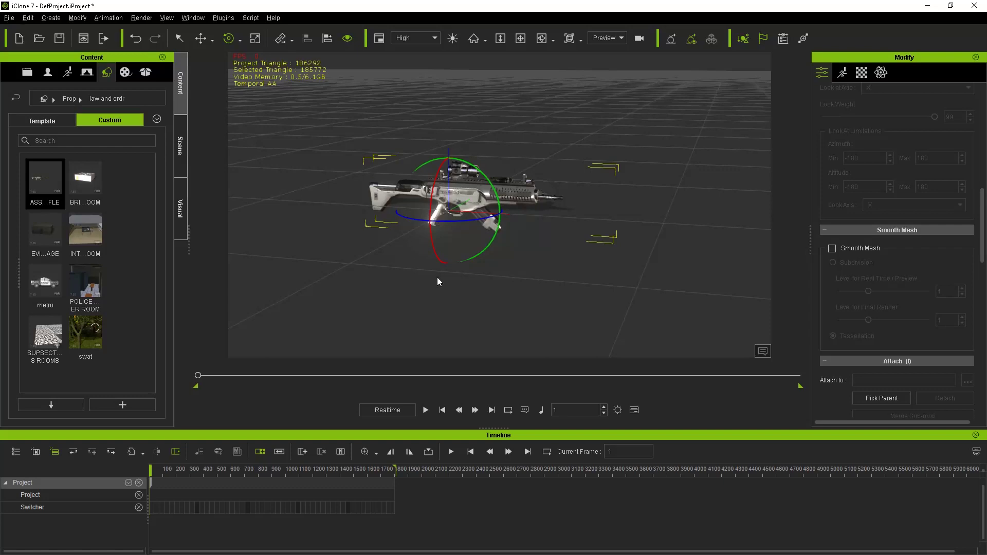
mouse_move(437, 276)
right_down()
mouse_move(535, 273)
mouse_move(504, 268)
mouse_move(496, 243)
mouse_move(507, 209)
mouse_move(479, 209)
mouse_move(562, 224)
mouse_move(429, 202)
mouse_move(480, 203)
mouse_move(481, 192)
right_up()
scroll(481, 192, up, 3)
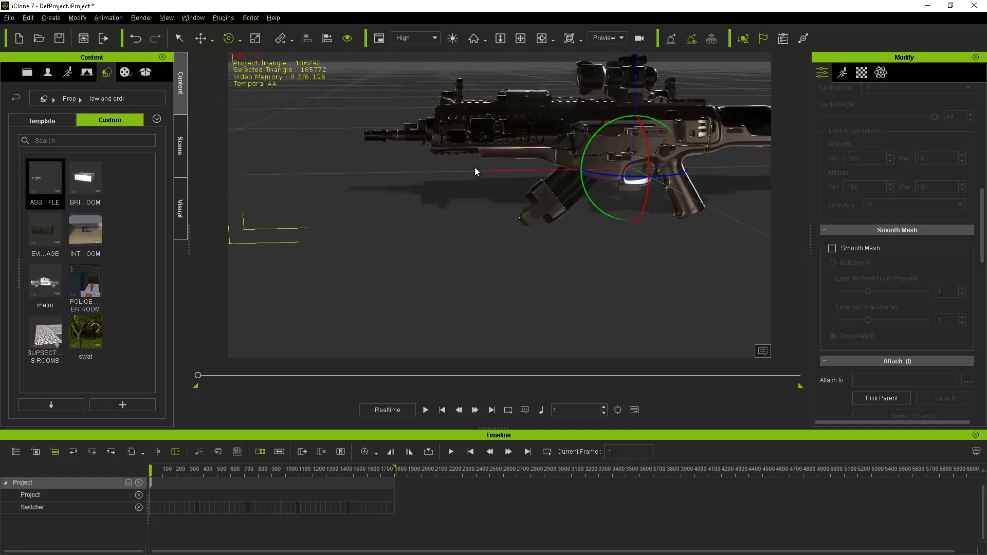
scroll(470, 185, up, 2)
scroll(461, 209, up, 2)
mouse_move(461, 208)
right_down()
mouse_move(509, 262)
mouse_move(654, 287)
mouse_move(569, 272)
mouse_move(551, 223)
right_up()
scroll(552, 223, down, 3)
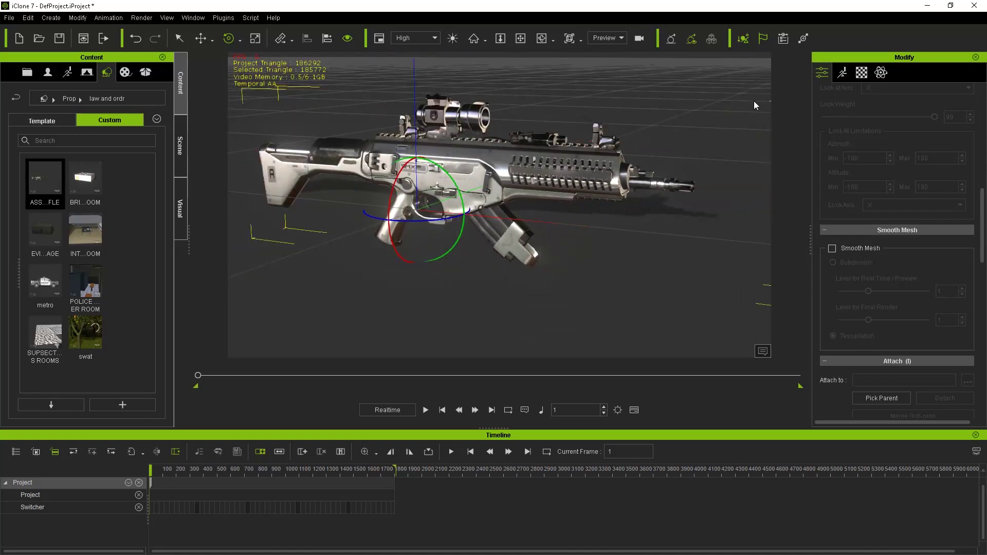
Open the rifle's Morph Animator from the Modify Motion tab.
click(841, 73)
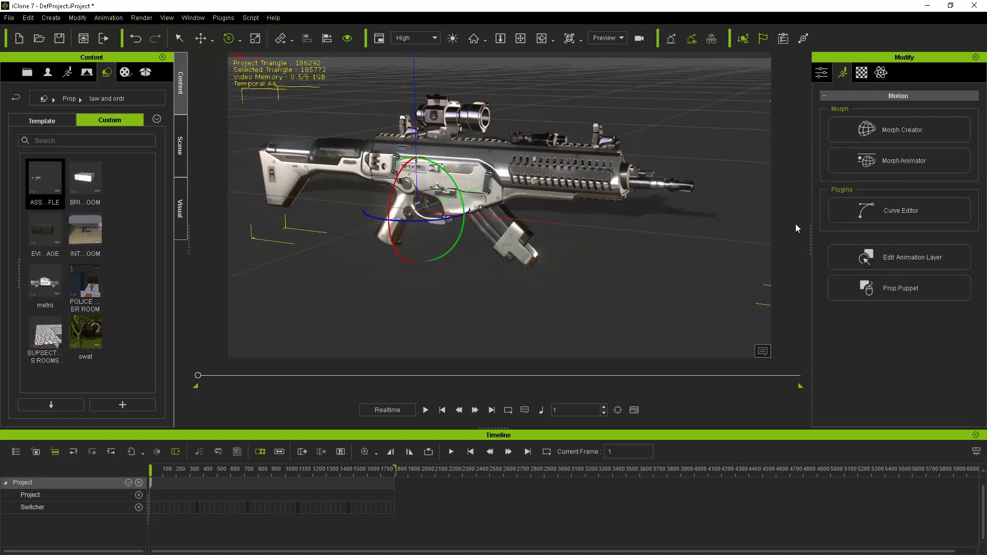
click(893, 168)
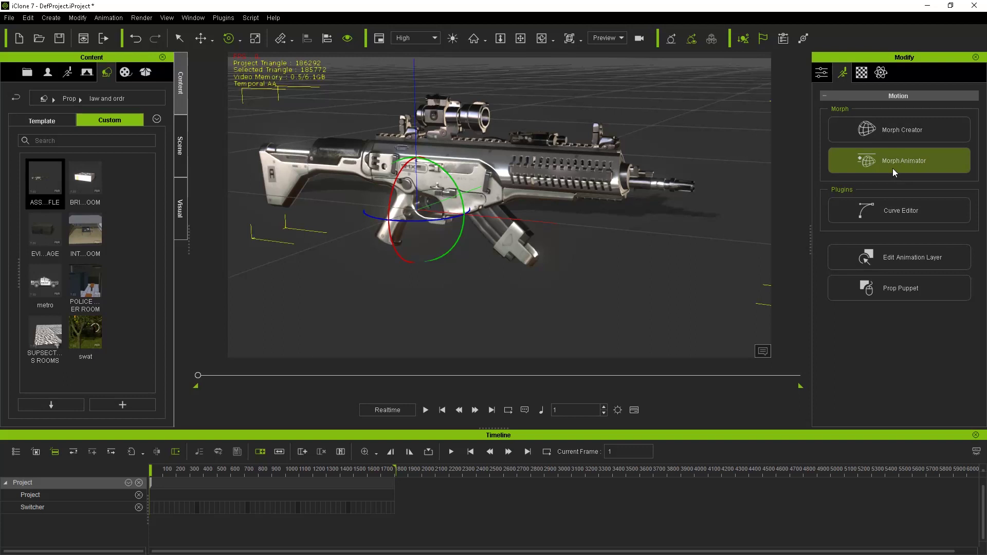
click(893, 167)
Reposition the Morph Animator window and set the rifle's accessary morph to 0.
drag(764, 102, 726, 78)
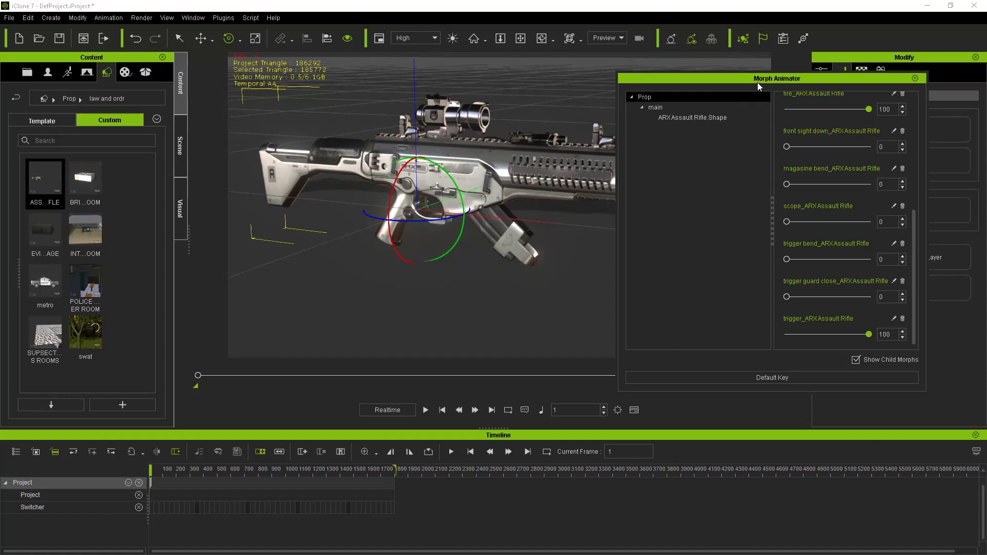
drag(757, 83, 812, 93)
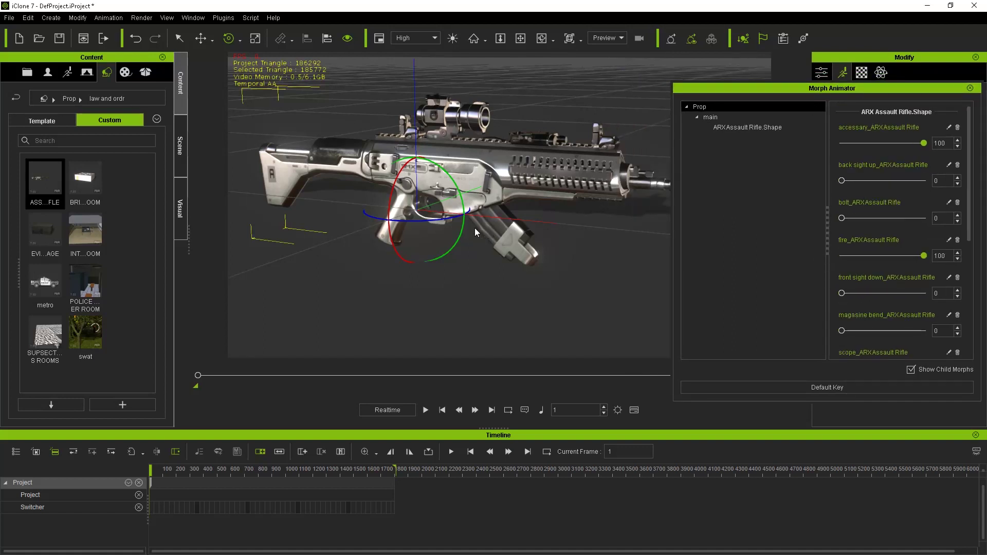
right_drag(505, 225, 511, 158)
middle_drag(512, 157, 470, 169)
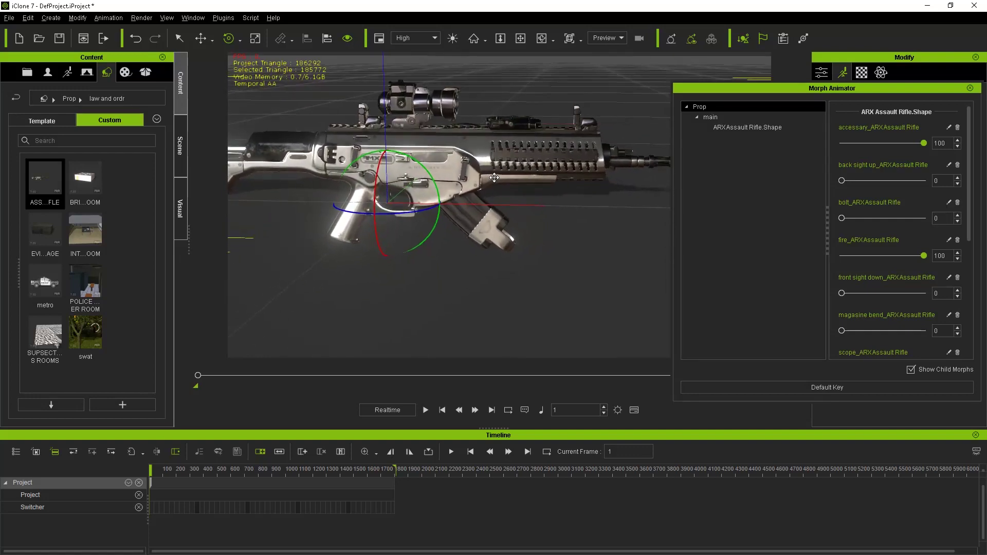
scroll(470, 169, up, 1)
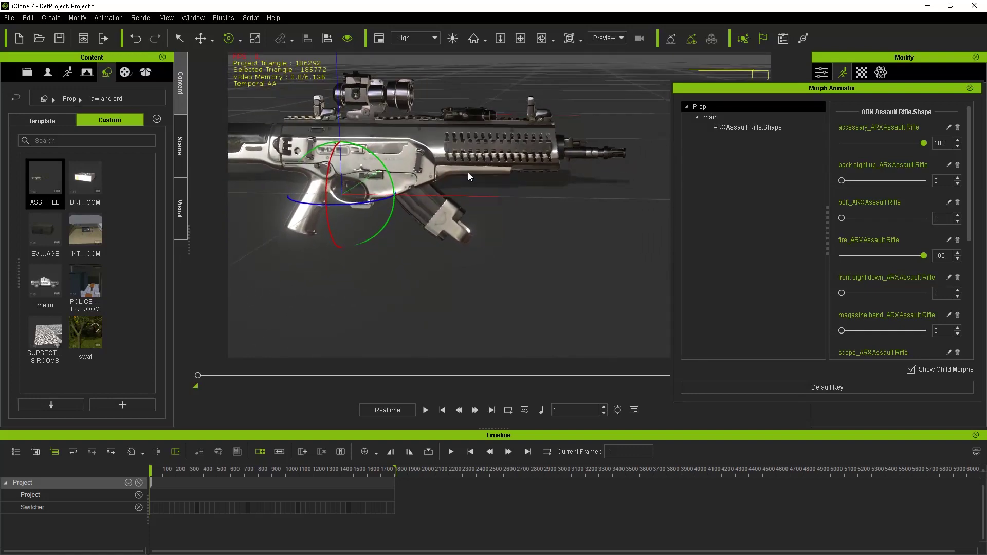
scroll(468, 173, up, 1)
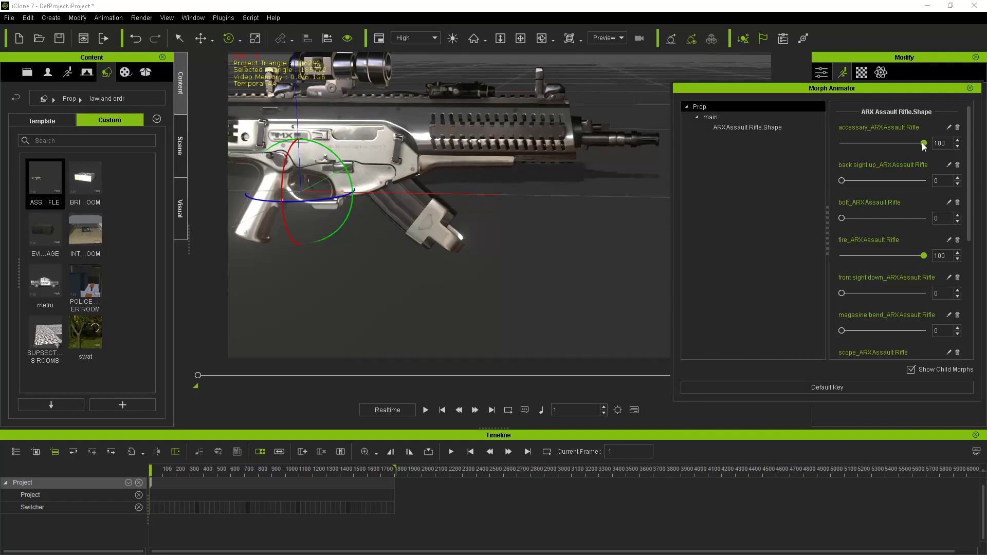
drag(921, 143, 838, 147)
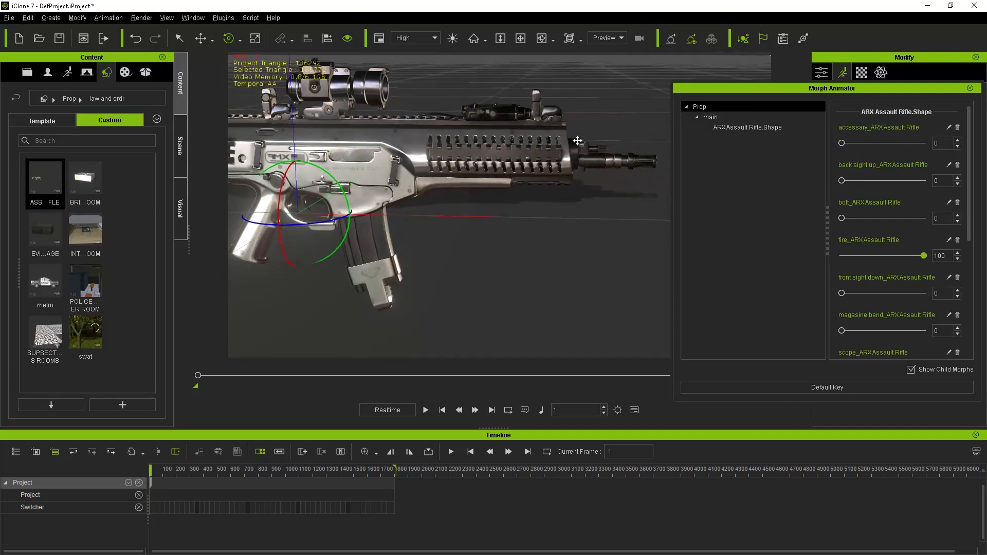
right_drag(577, 141, 563, 166)
scroll(521, 158, up, 2)
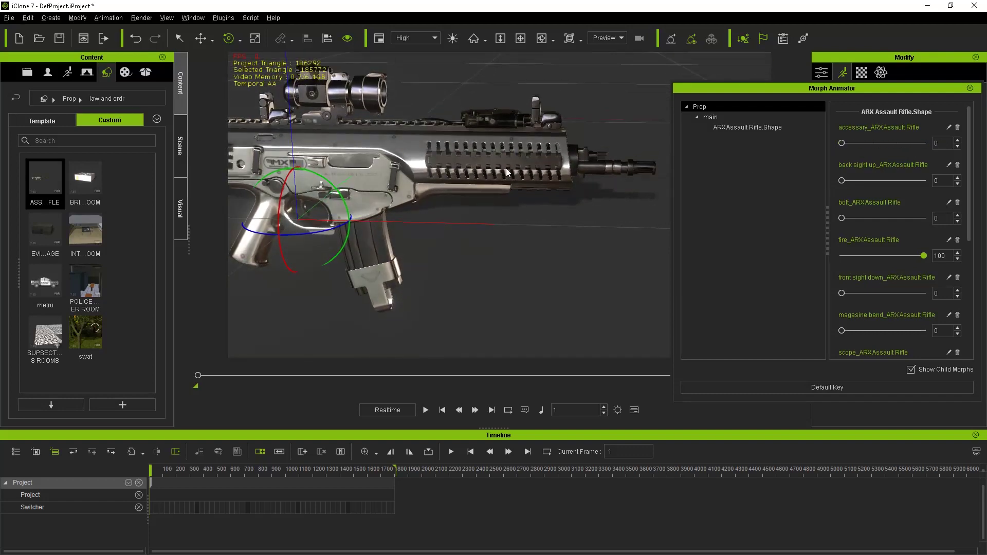
scroll(506, 169, up, 3)
scroll(507, 200, up, 2)
right_drag(507, 200, 831, 148)
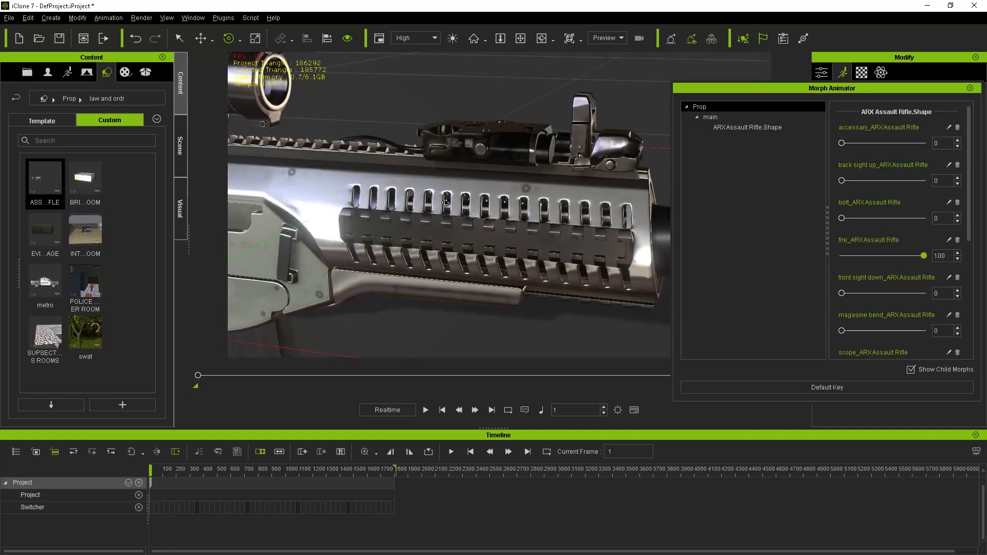
drag(842, 144, 823, 154)
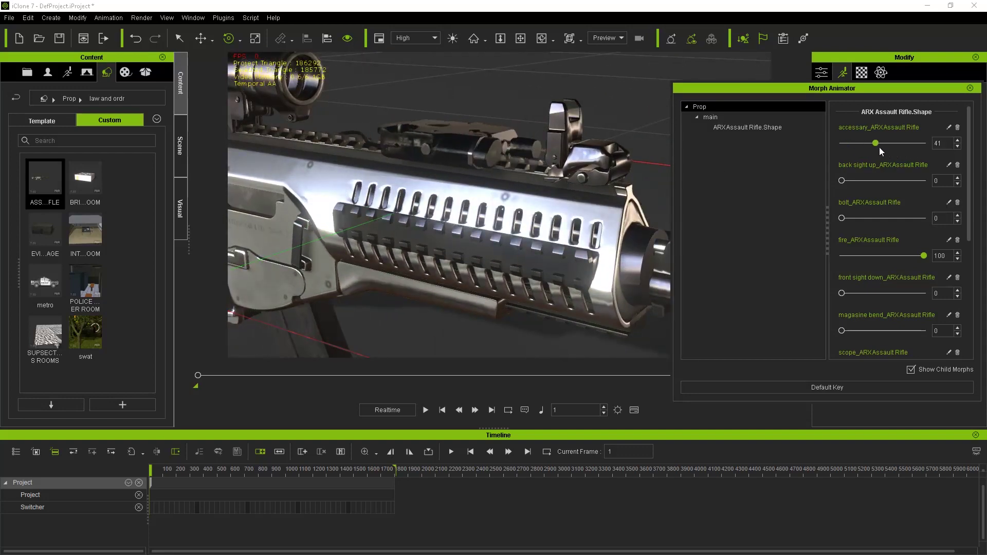
Raise the back sight up morph to 68 while viewing the rear sight, then lower it to 0.
middle_drag(478, 223, 463, 161)
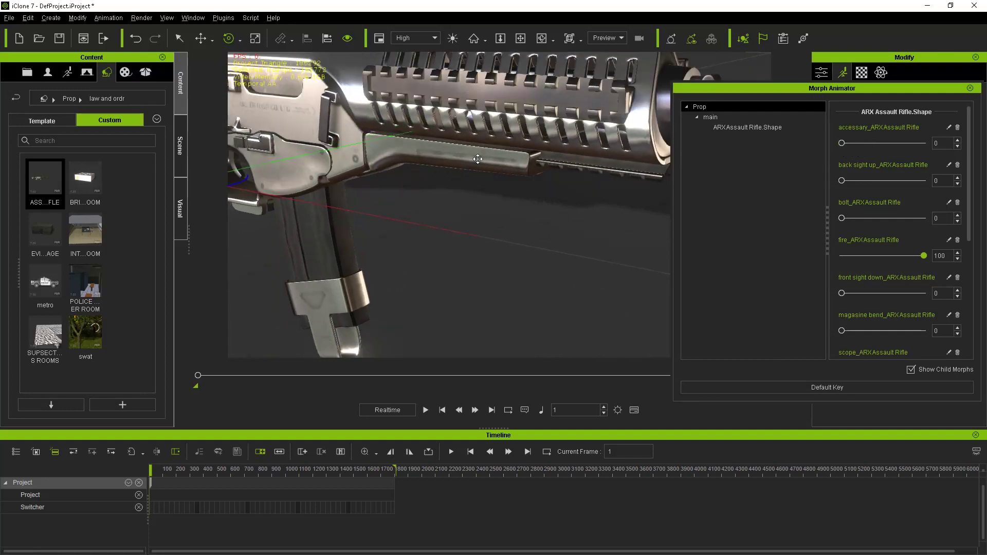
scroll(464, 160, up, 3)
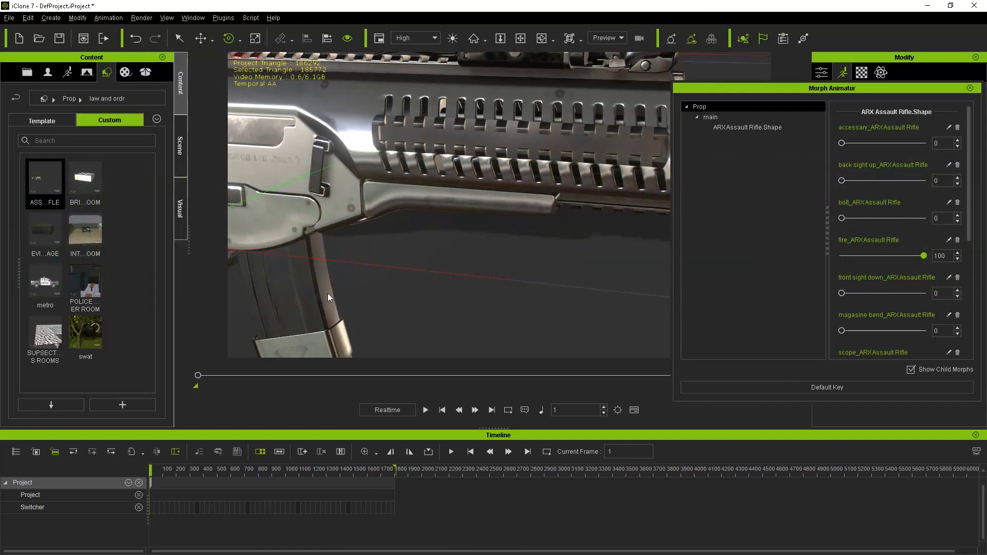
scroll(382, 264, down, 2)
scroll(381, 254, down, 2)
scroll(386, 231, down, 3)
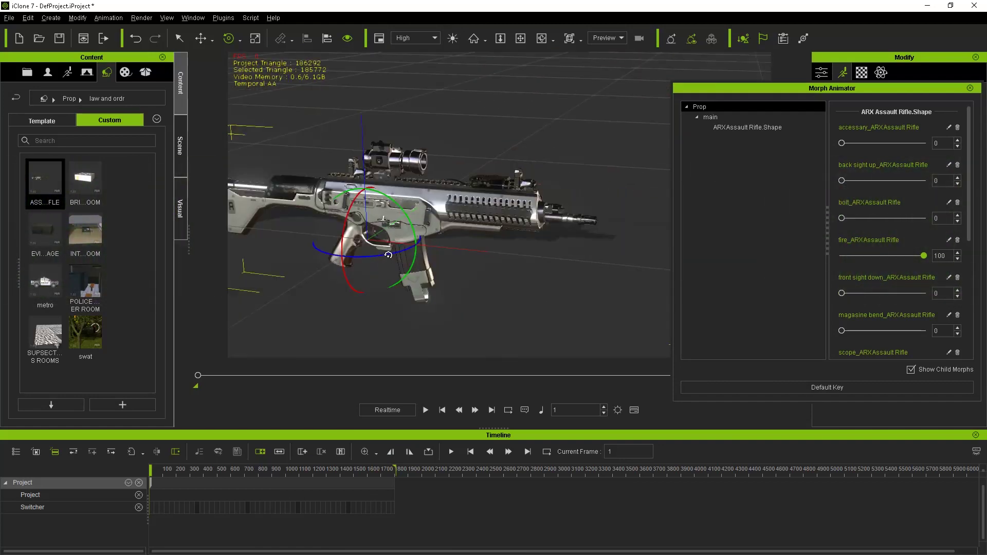
right_drag(388, 222, 598, 216)
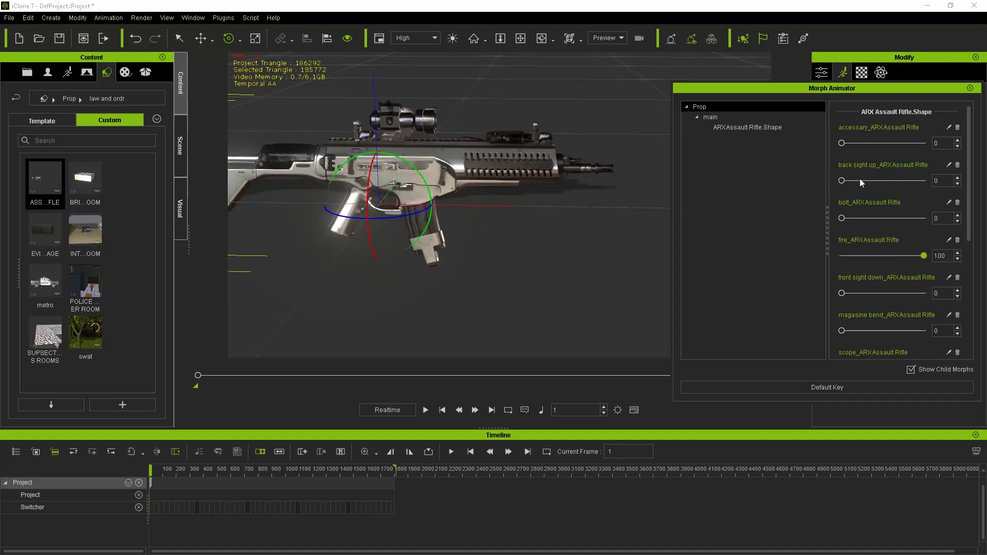
drag(841, 180, 896, 180)
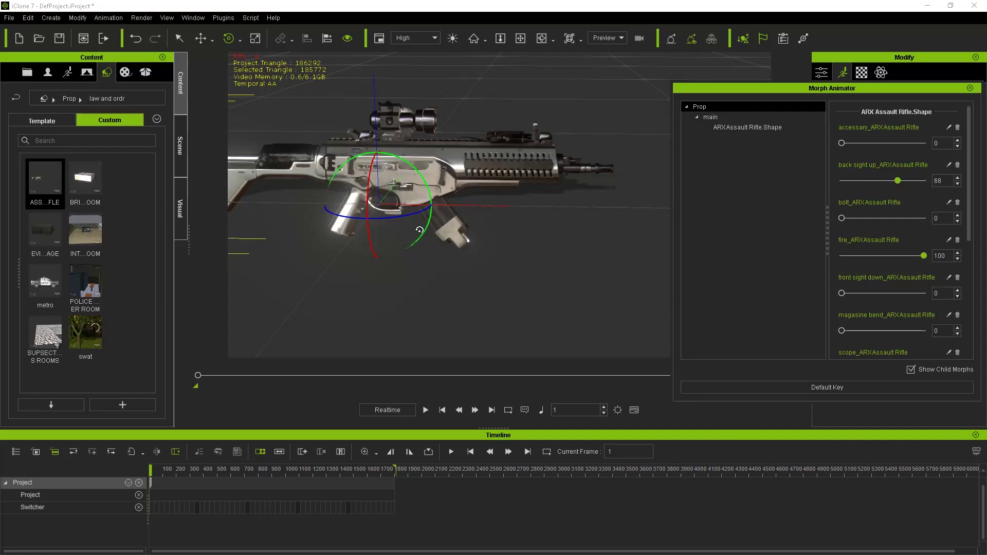
scroll(506, 193, up, 2)
scroll(506, 193, up, 3)
scroll(507, 194, up, 5)
middle_drag(506, 194, 493, 240)
scroll(487, 182, up, 3)
middle_drag(486, 182, 536, 267)
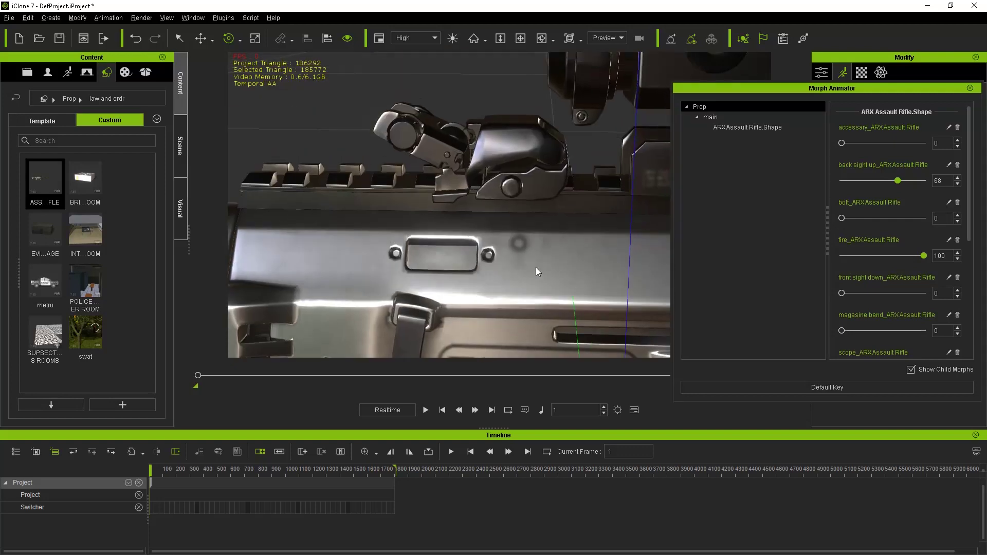
drag(886, 181, 840, 184)
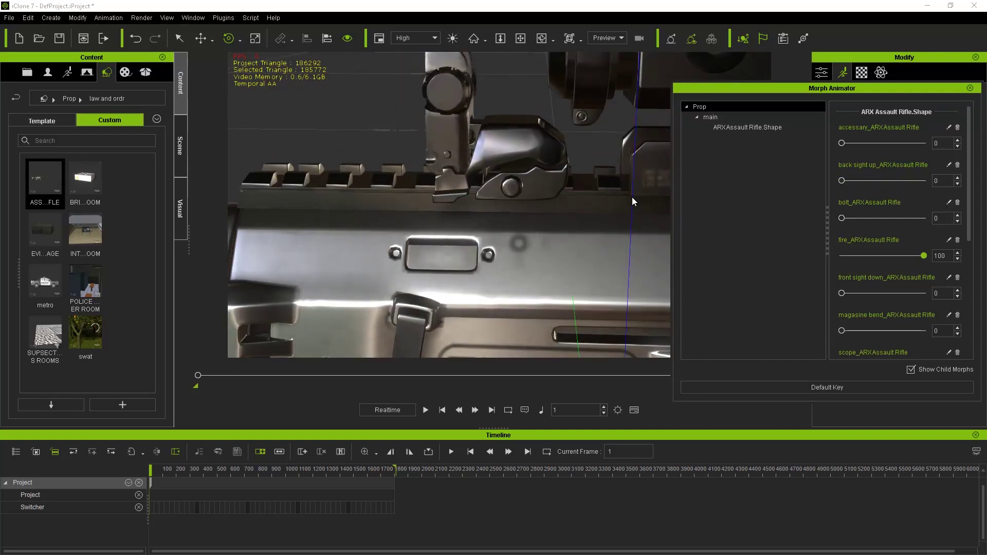
scroll(526, 206, down, 5)
middle_drag(525, 209, 503, 161)
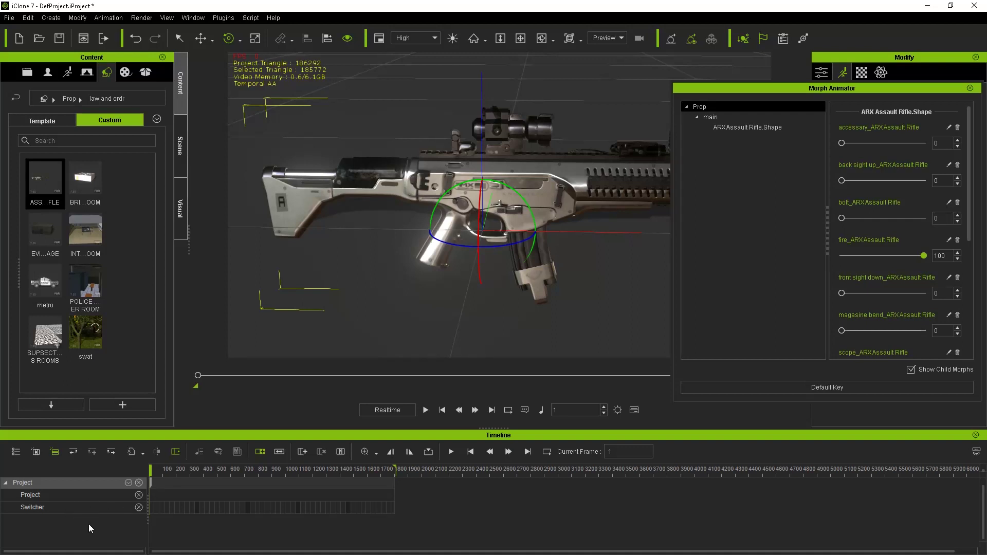
Add a Morph track to the rifle's timeline, expand it per morph, and start the range at frame 0.
click(36, 452)
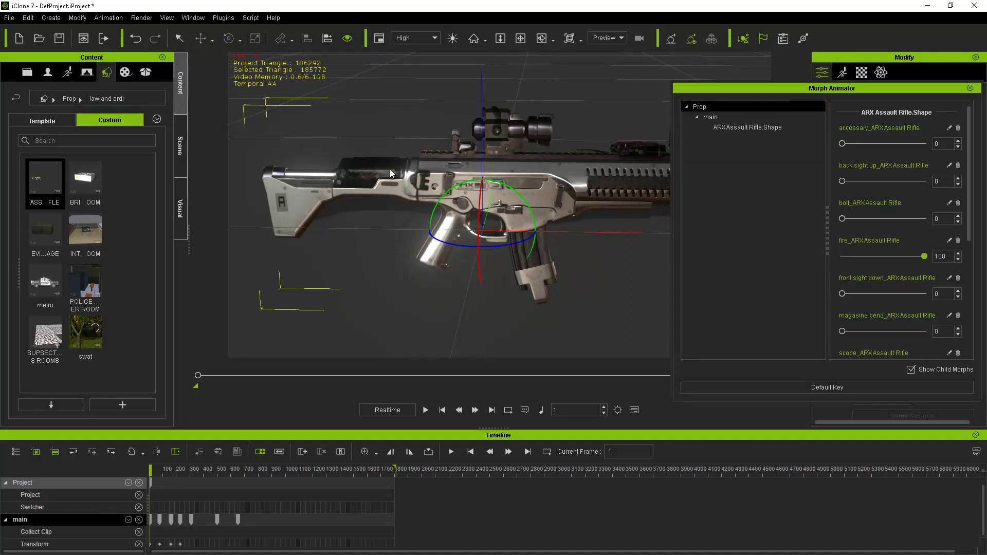
scroll(177, 493, down, 1)
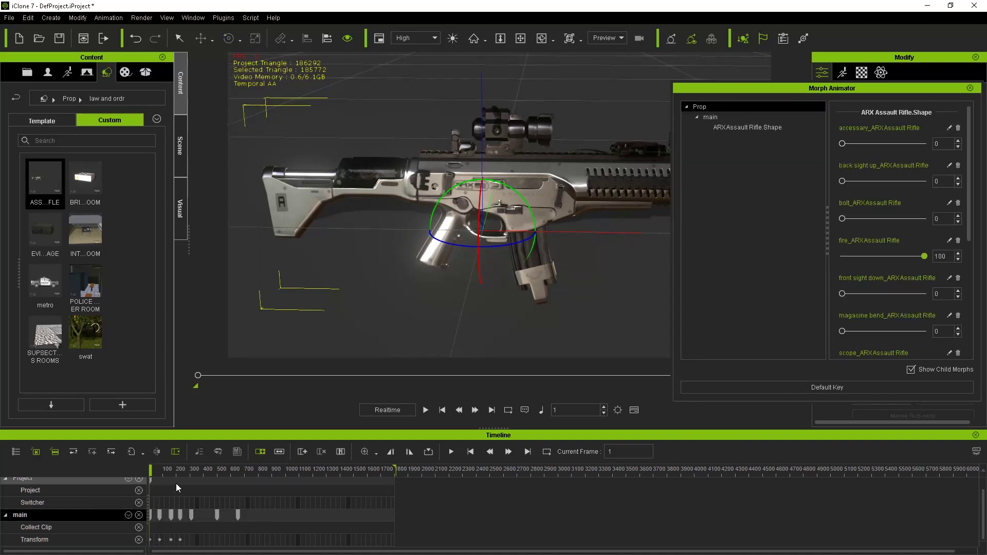
click(128, 515)
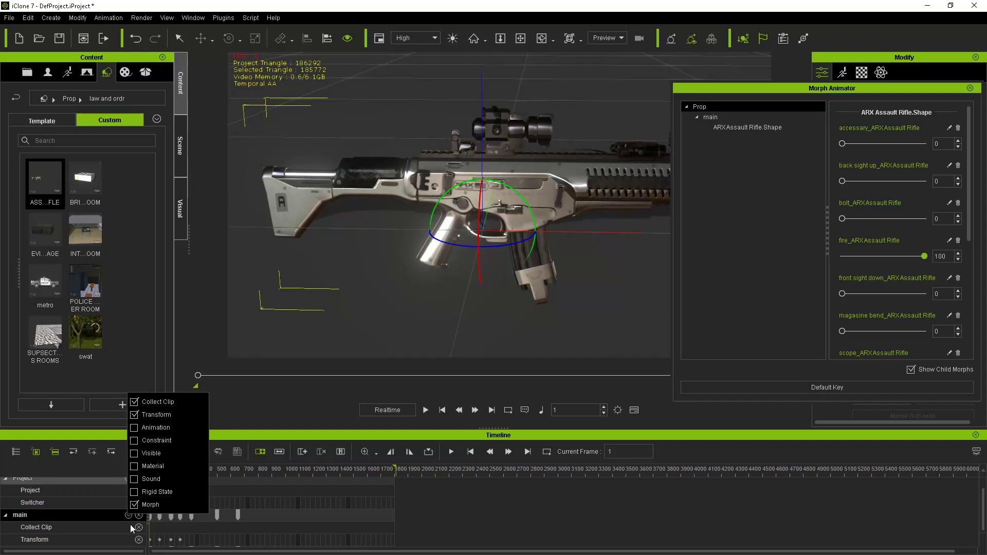
click(430, 509)
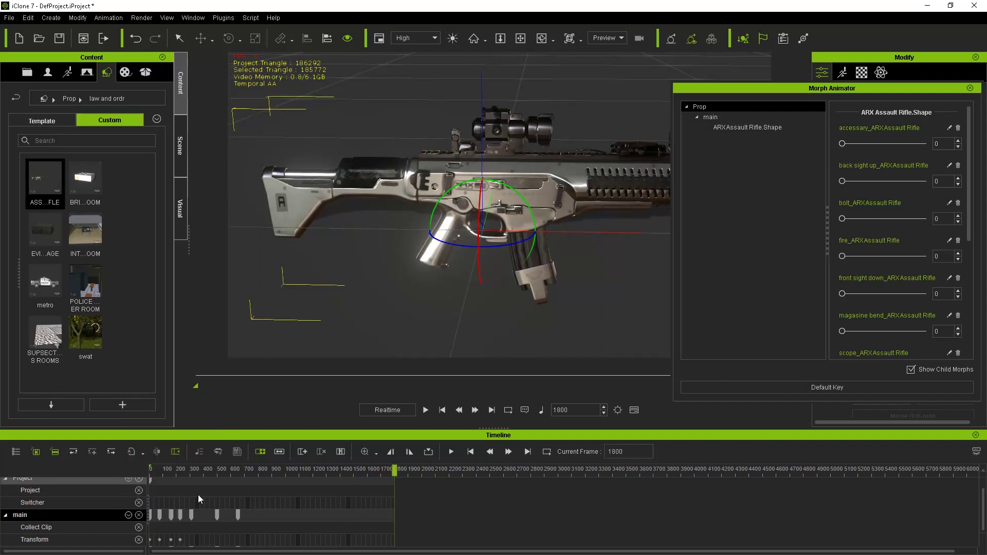
click(11, 540)
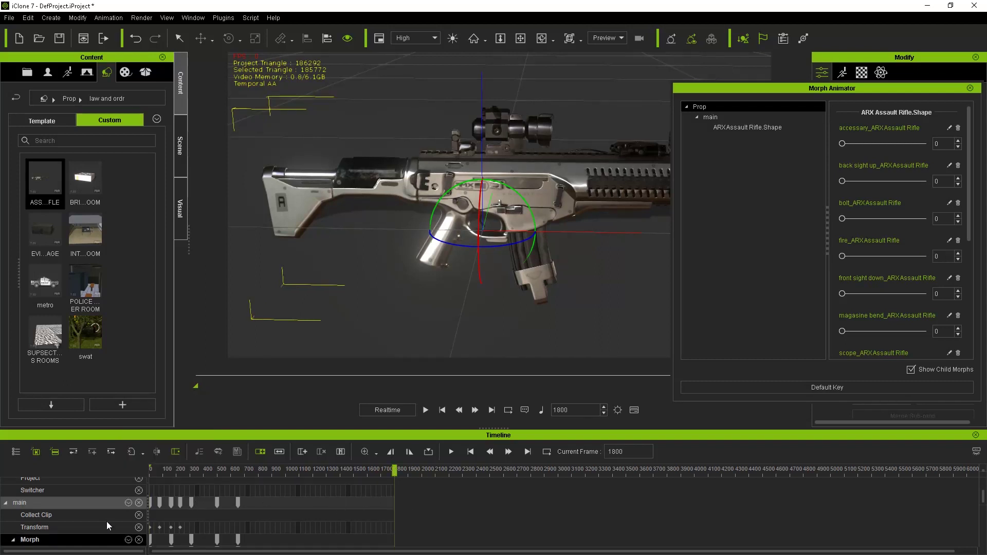
scroll(108, 518, down, 3)
scroll(115, 515, down, 2)
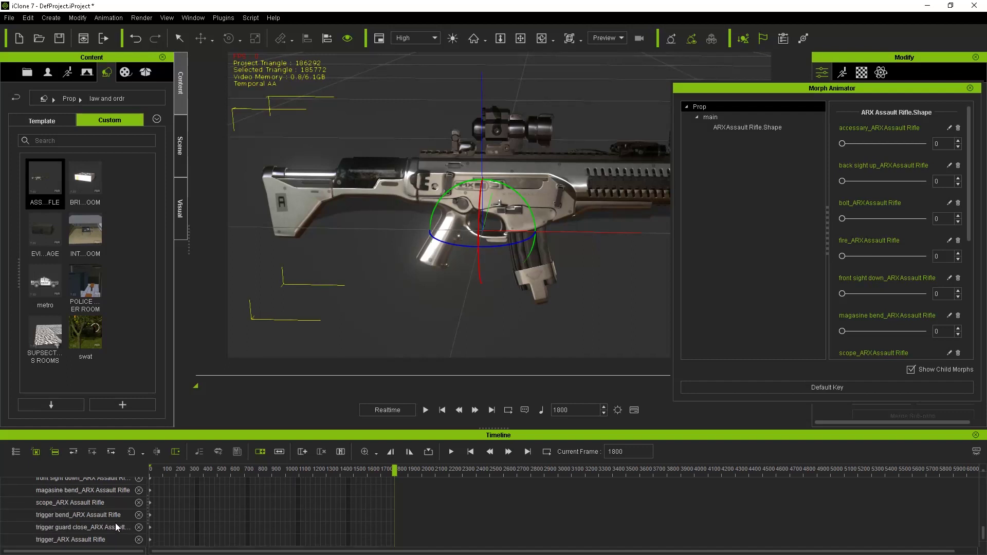
scroll(115, 521, up, 2)
scroll(116, 511, down, 2)
scroll(92, 507, up, 2)
scroll(92, 507, up, 3)
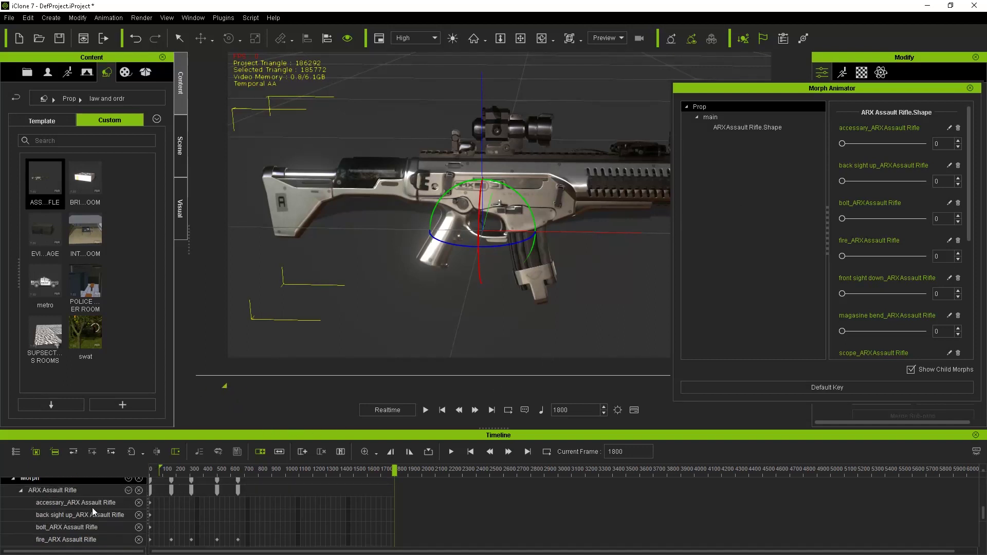
scroll(92, 507, up, 2)
scroll(92, 507, up, 3)
scroll(91, 506, up, 1)
scroll(92, 507, up, 1)
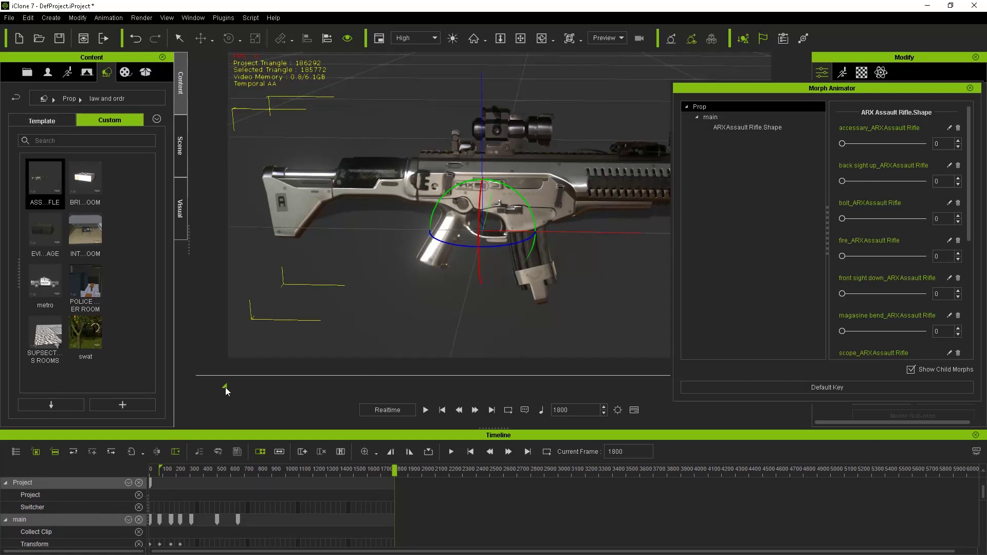
drag(225, 387, 171, 393)
scroll(339, 335, up, 5)
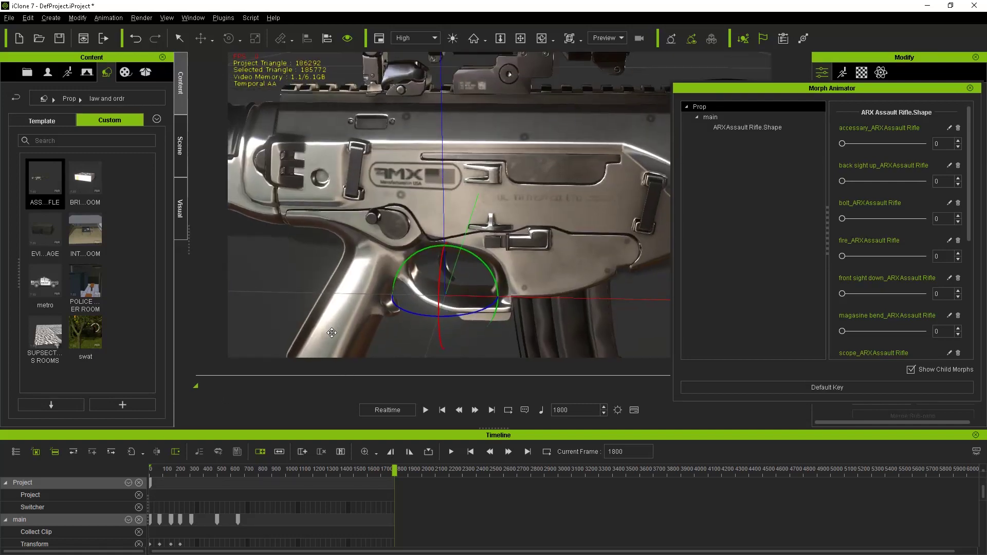
scroll(374, 277, up, 2)
scroll(375, 277, down, 2)
scroll(378, 282, down, 5)
Key the rifle's bolt morph at 51 while inspecting the receiver close-up.
mouse_move(407, 294)
right_down()
mouse_move(395, 289)
mouse_move(456, 294)
mouse_move(524, 217)
right_up()
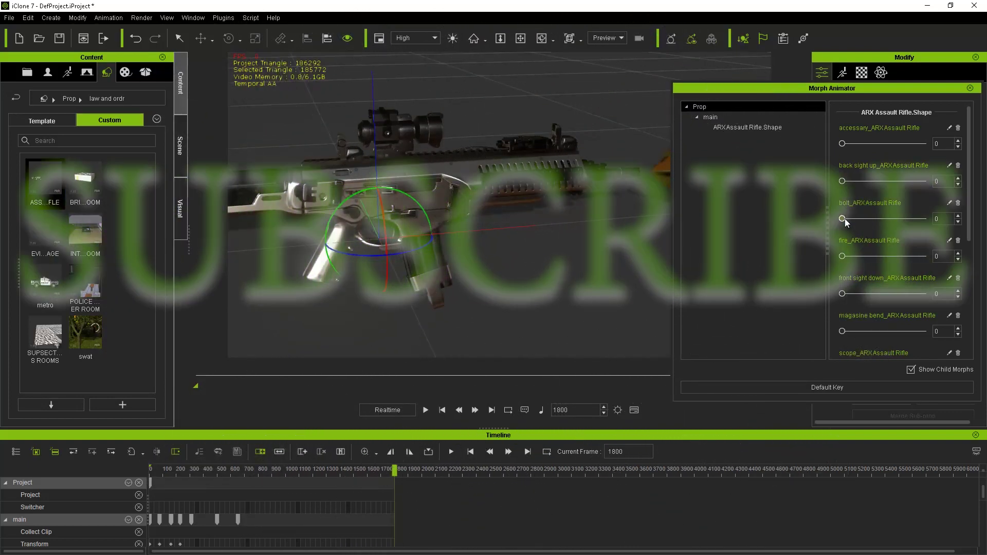
drag(842, 218, 929, 223)
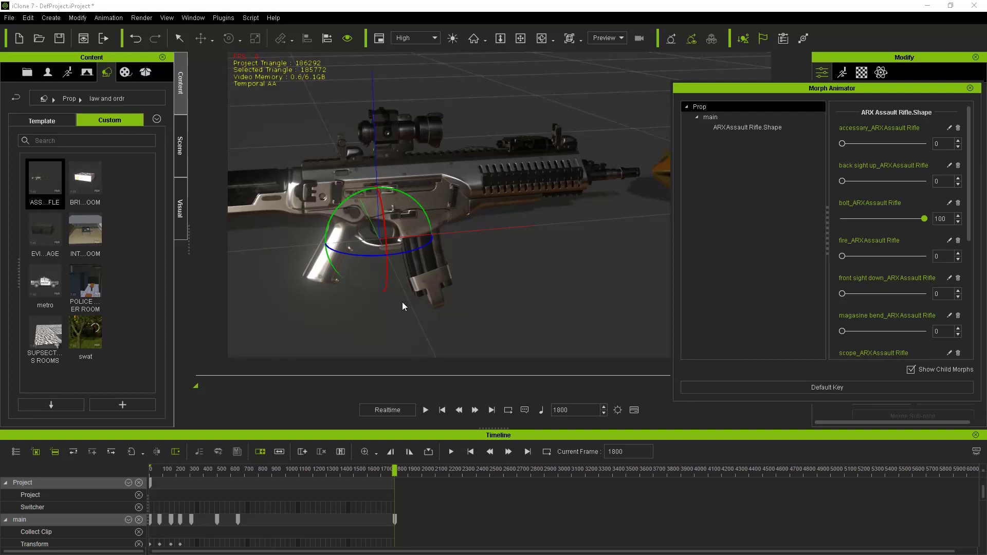
scroll(402, 306, up, 3)
mouse_move(422, 202)
middle_down()
mouse_move(452, 270)
mouse_move(439, 241)
middle_up()
scroll(451, 270, up, 5)
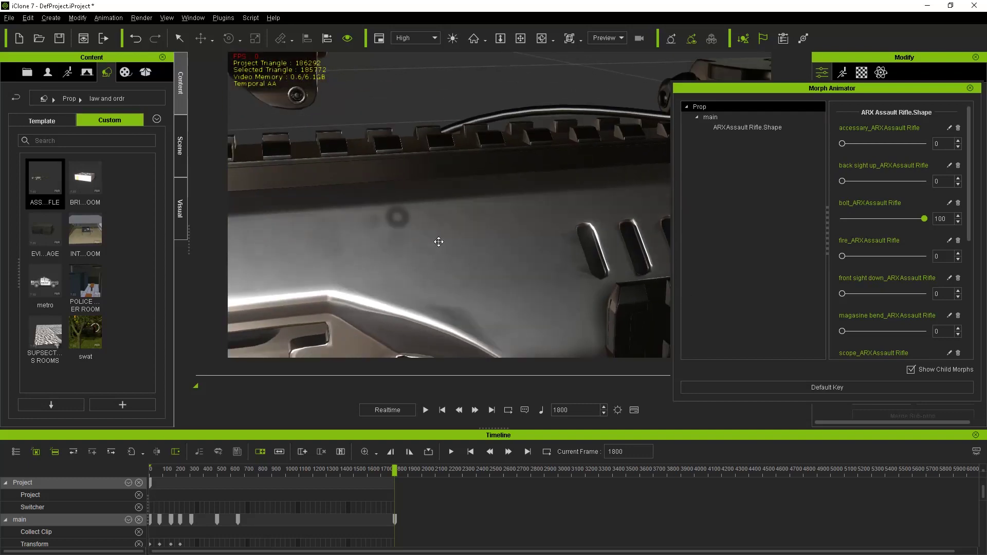
scroll(438, 242, down, 5)
right_drag(438, 254, 452, 234)
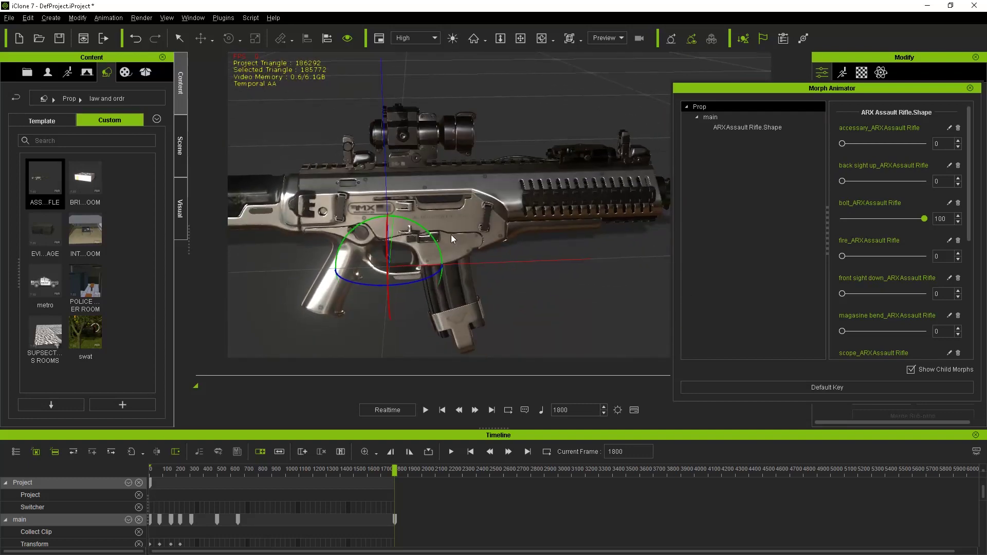
scroll(451, 235, up, 3)
middle_drag(451, 216, 500, 214)
scroll(500, 214, up, 3)
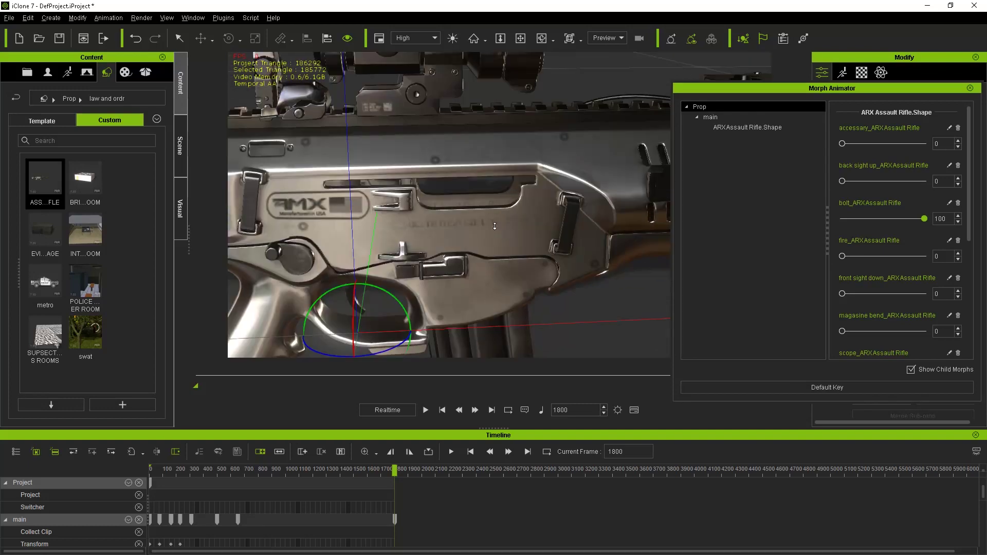
scroll(495, 225, up, 3)
scroll(486, 210, down, 3)
mouse_move(482, 237)
middle_down()
mouse_move(478, 214)
mouse_move(504, 257)
middle_up()
mouse_move(844, 185)
mouse_down()
mouse_move(946, 189)
mouse_move(783, 226)
mouse_up()
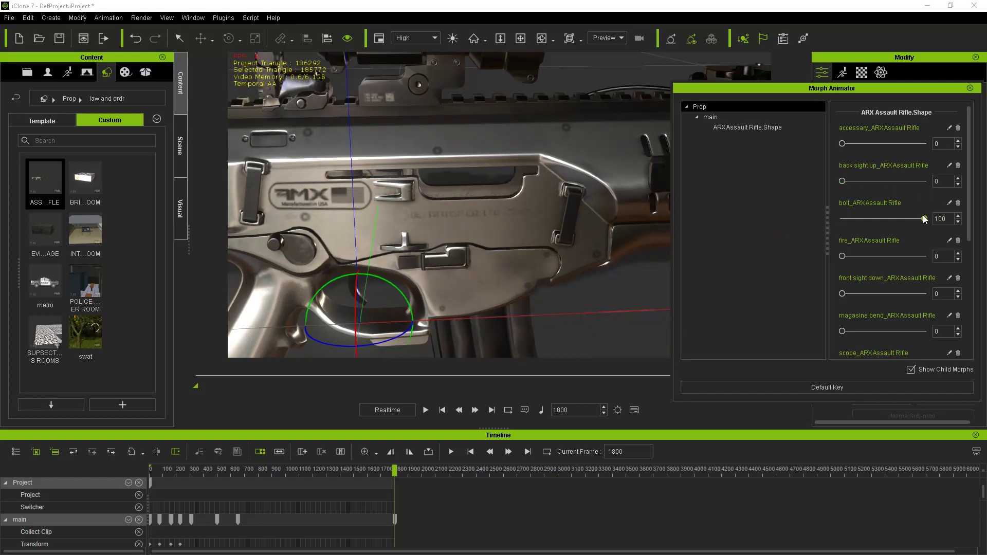
drag(925, 219, 769, 228)
click(883, 219)
scroll(487, 268, down, 3)
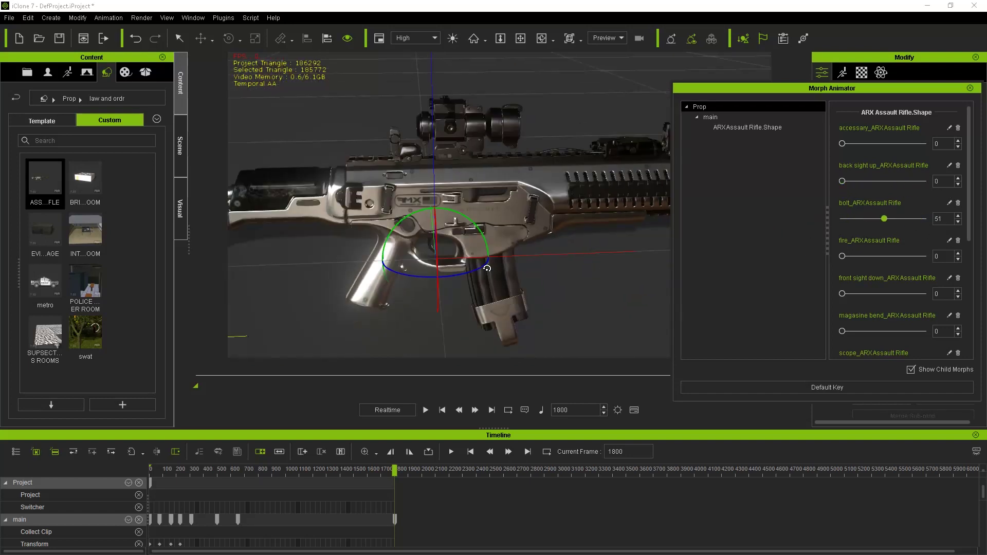
Focus on the muzzle flash, test the fire morph, and return it to 0.
middle_drag(487, 268, 489, 229)
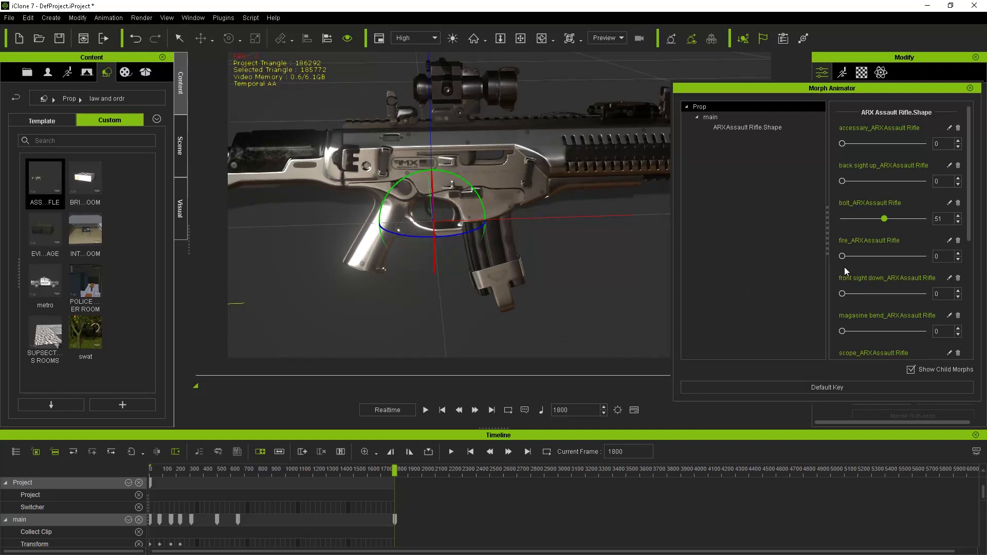
scroll(451, 221, up, 2)
scroll(499, 202, up, 2)
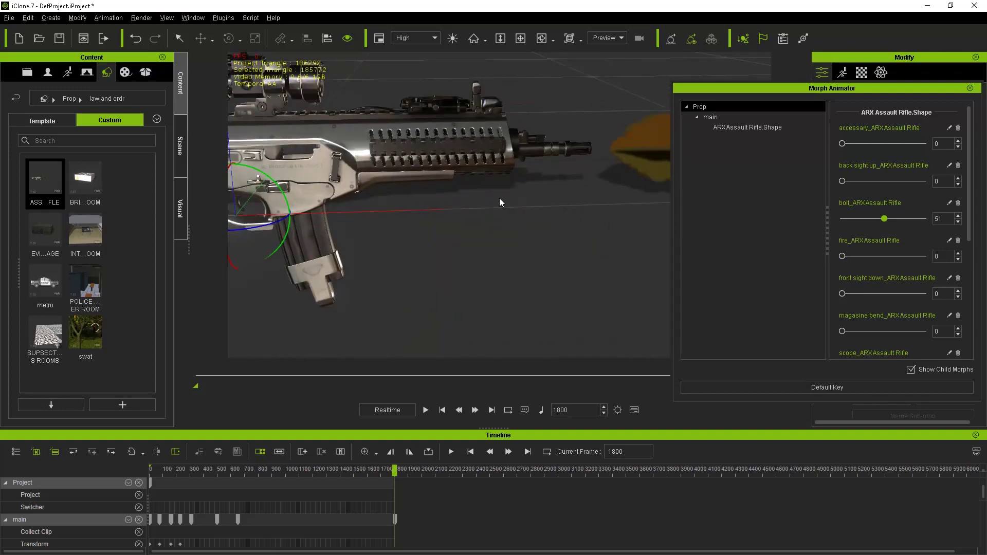
double_click(519, 219)
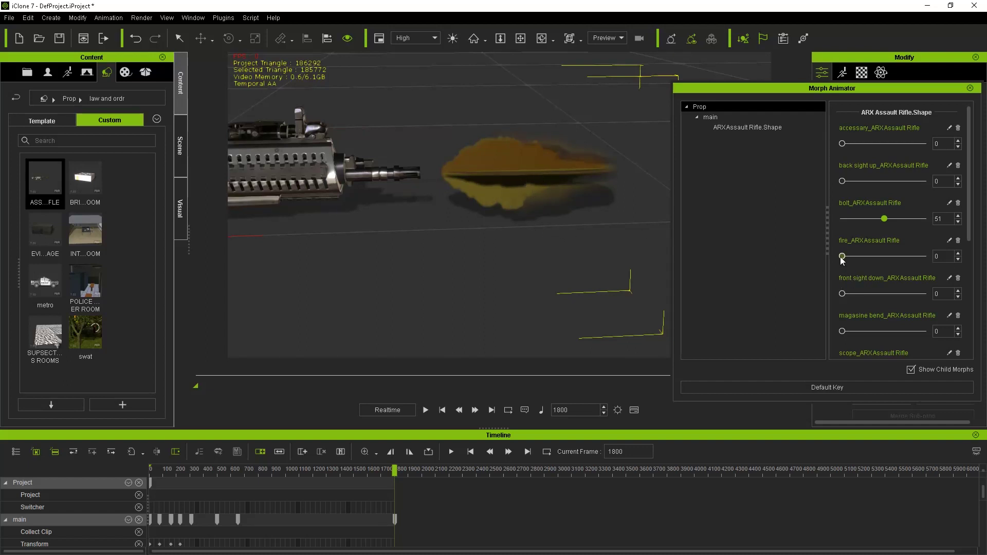
mouse_move(841, 259)
mouse_down()
mouse_move(949, 257)
mouse_move(842, 262)
mouse_move(950, 268)
mouse_move(813, 268)
mouse_move(902, 259)
mouse_up()
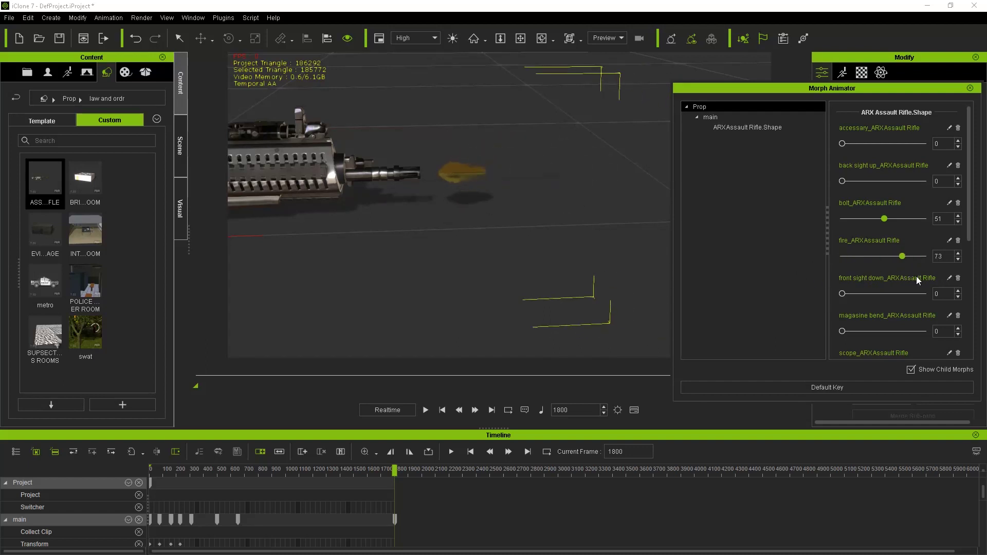
mouse_move(883, 266)
mouse_down()
mouse_move(833, 267)
mouse_move(908, 266)
mouse_move(842, 272)
mouse_up()
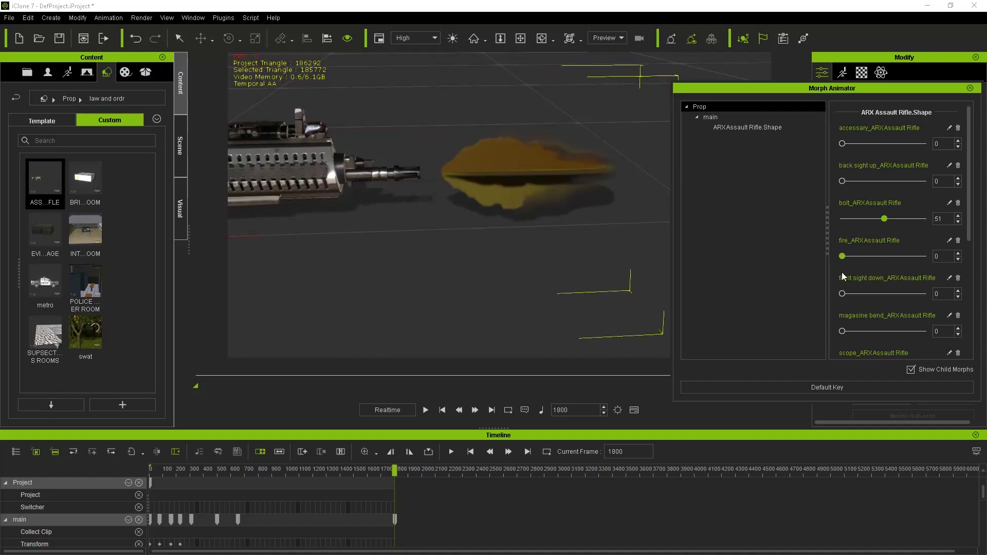
scroll(448, 231, down, 3)
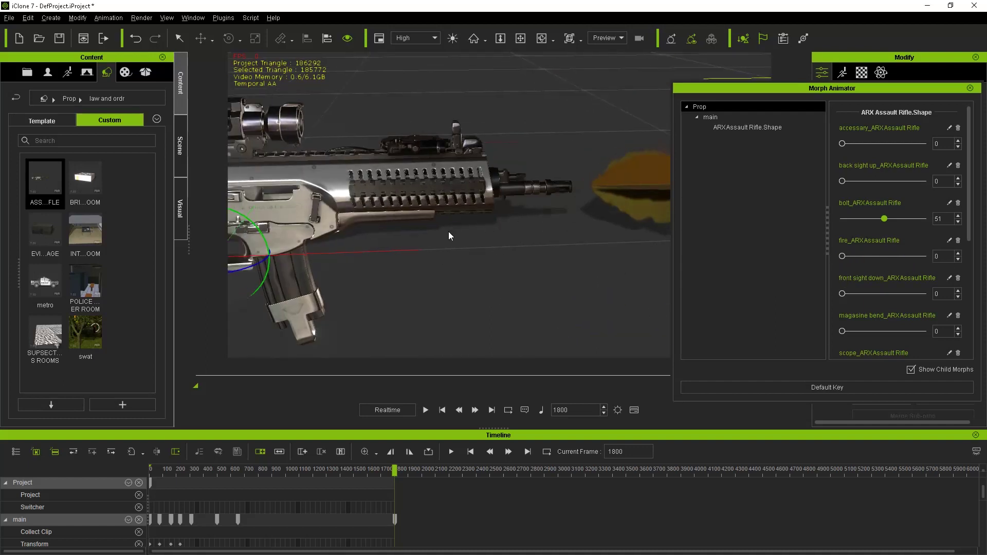
scroll(443, 251, up, 2)
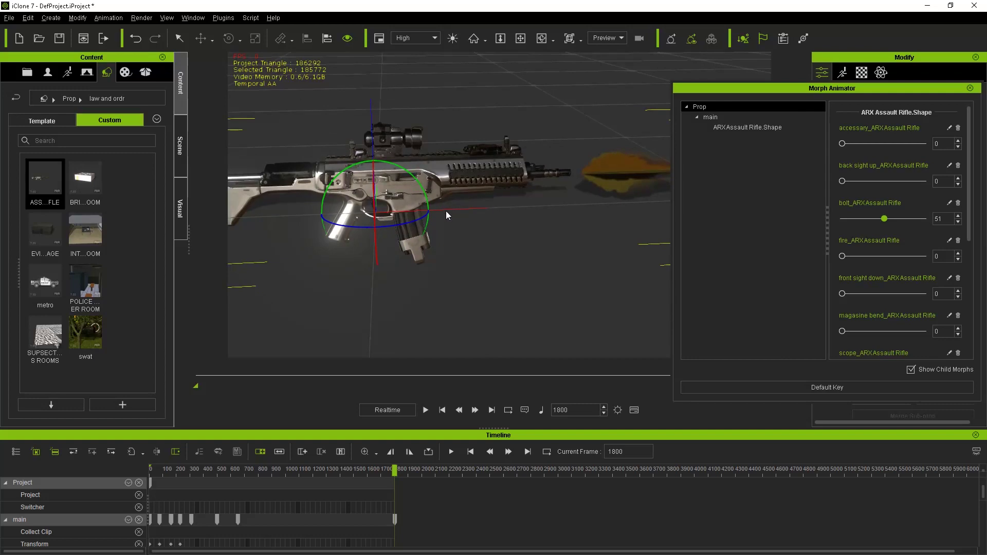
Review the rifle from side views and close the Morph Animator.
mouse_move(447, 210)
right_down()
mouse_move(468, 253)
mouse_move(507, 270)
right_up()
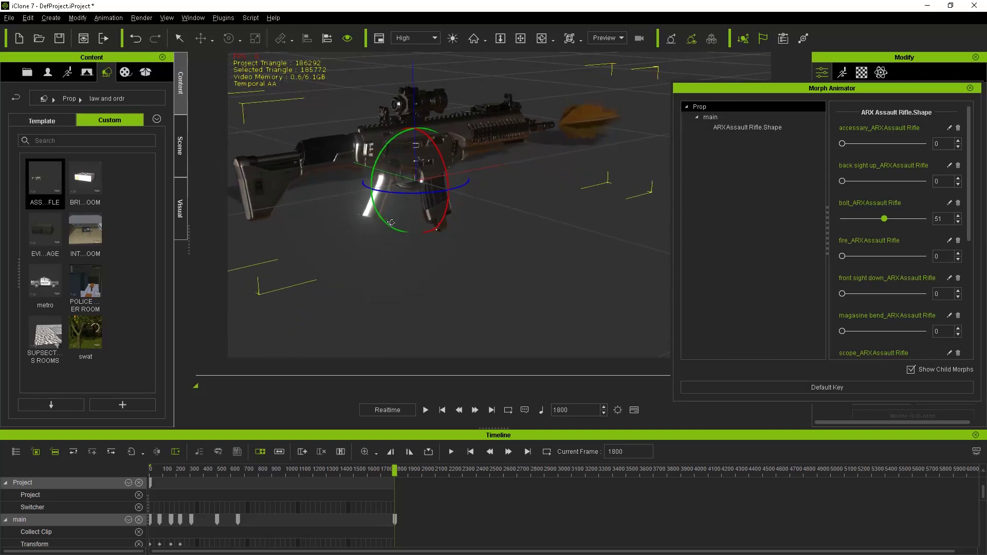
mouse_move(508, 271)
right_down()
mouse_move(467, 234)
mouse_move(645, 214)
right_up()
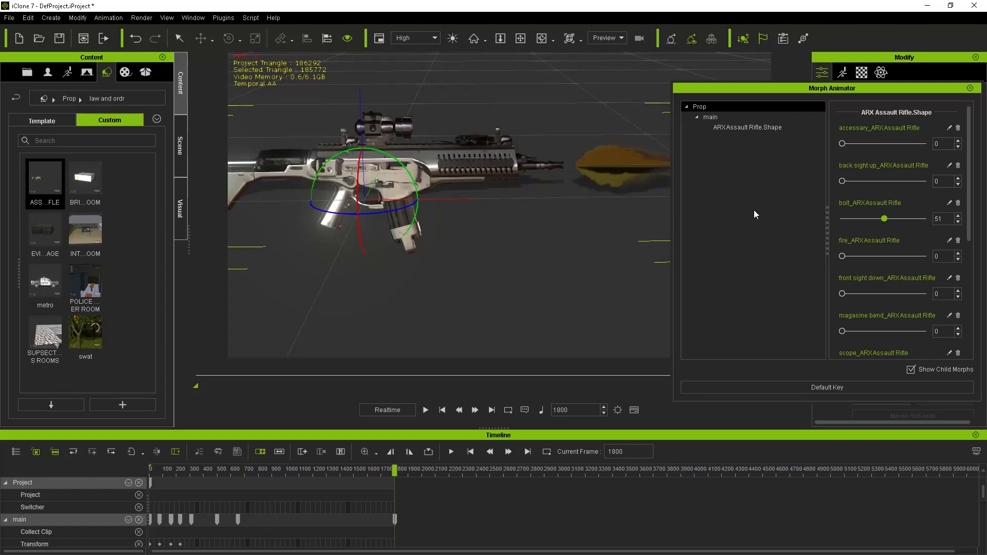
drag(813, 91, 696, 92)
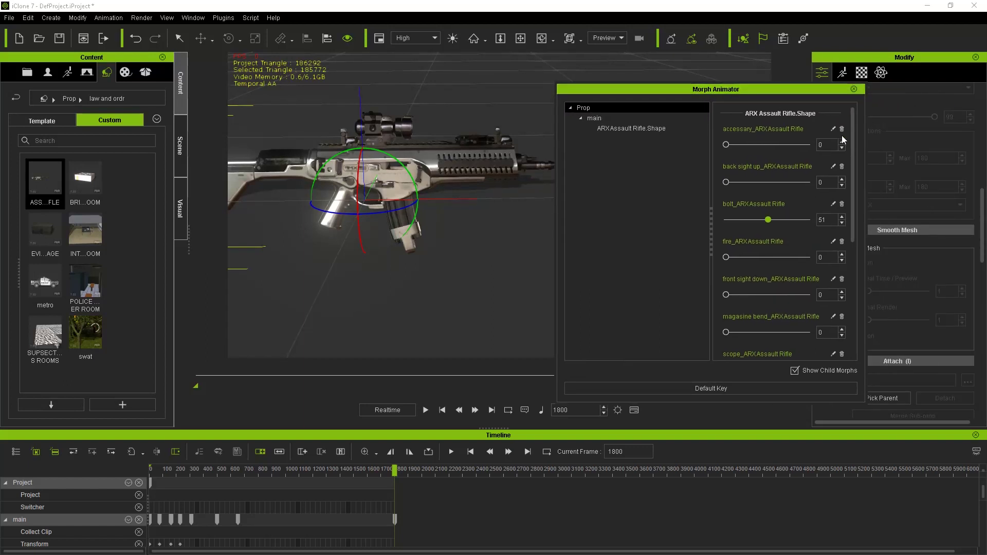
drag(852, 132, 861, 112)
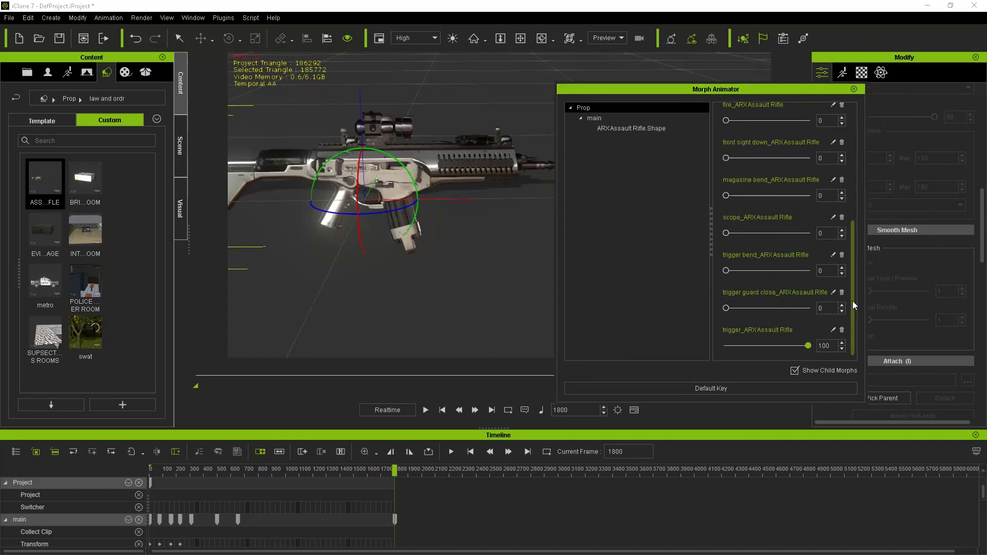
click(853, 89)
right_click(381, 165)
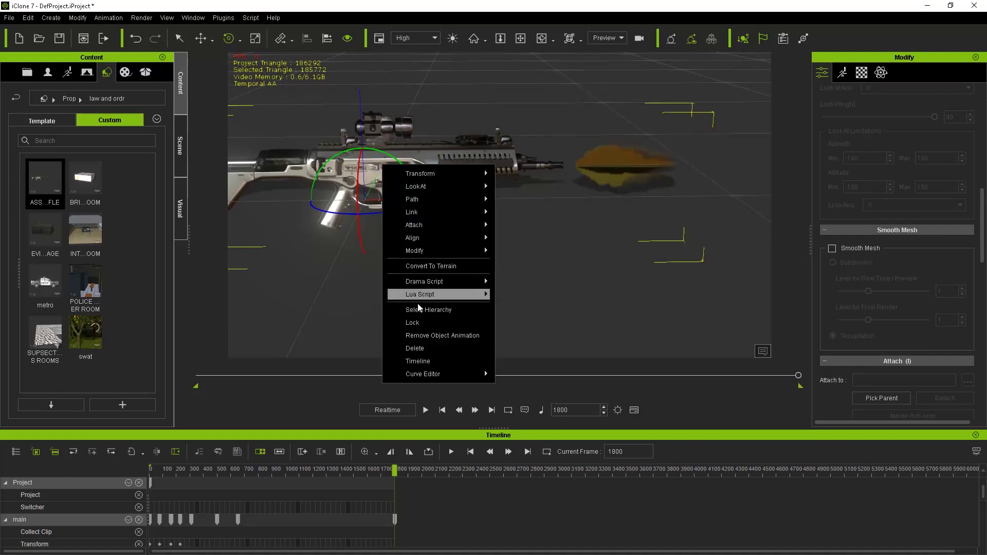
Delete the rifle, load the BRIEFING ROOM set, and look toward the podium and flag.
click(430, 348)
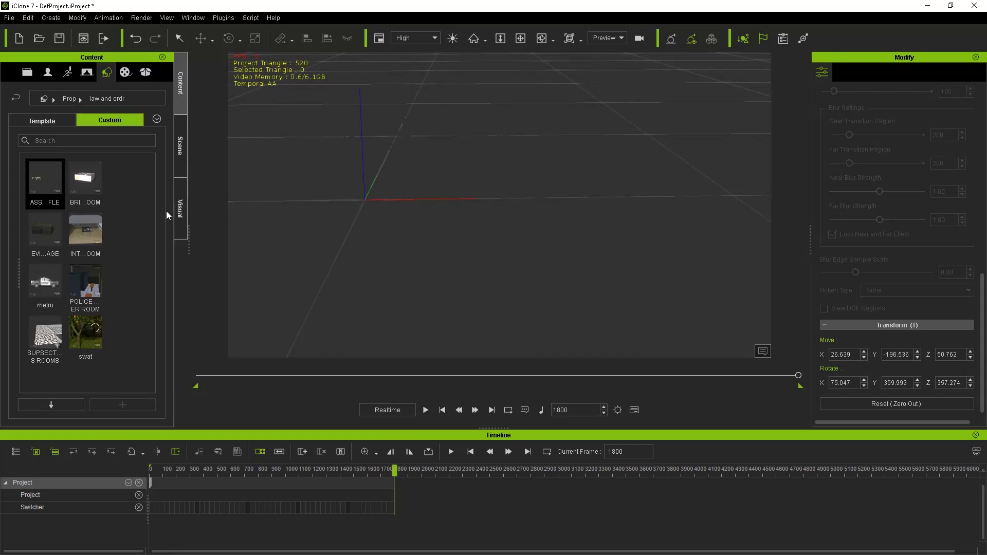
double_click(85, 186)
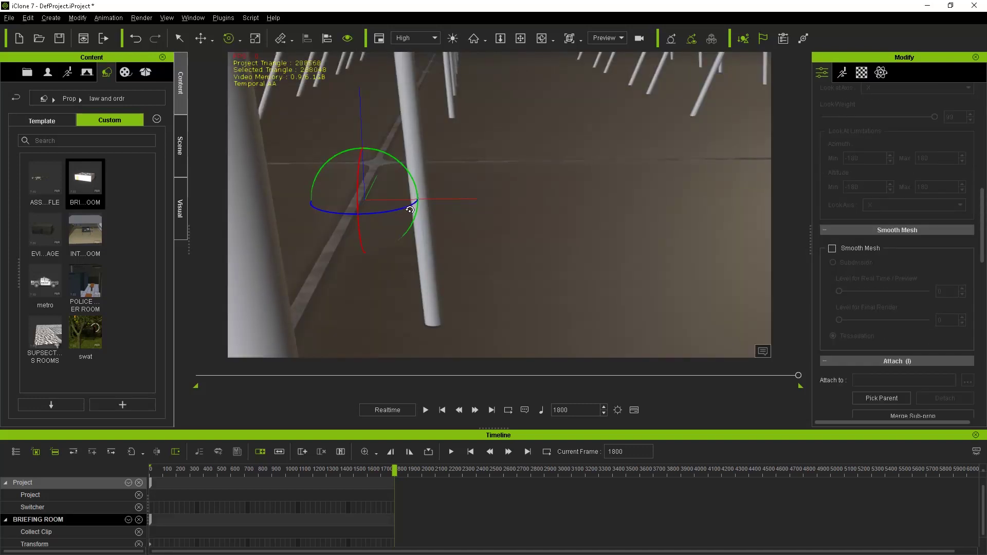
mouse_move(409, 291)
middle_down()
mouse_move(413, 316)
mouse_move(347, 294)
mouse_move(436, 270)
mouse_move(314, 342)
mouse_move(286, 315)
mouse_move(429, 275)
mouse_move(370, 273)
mouse_move(416, 297)
mouse_move(430, 234)
mouse_move(425, 282)
mouse_move(434, 254)
mouse_move(439, 324)
mouse_move(448, 295)
mouse_move(441, 286)
mouse_move(455, 288)
middle_up()
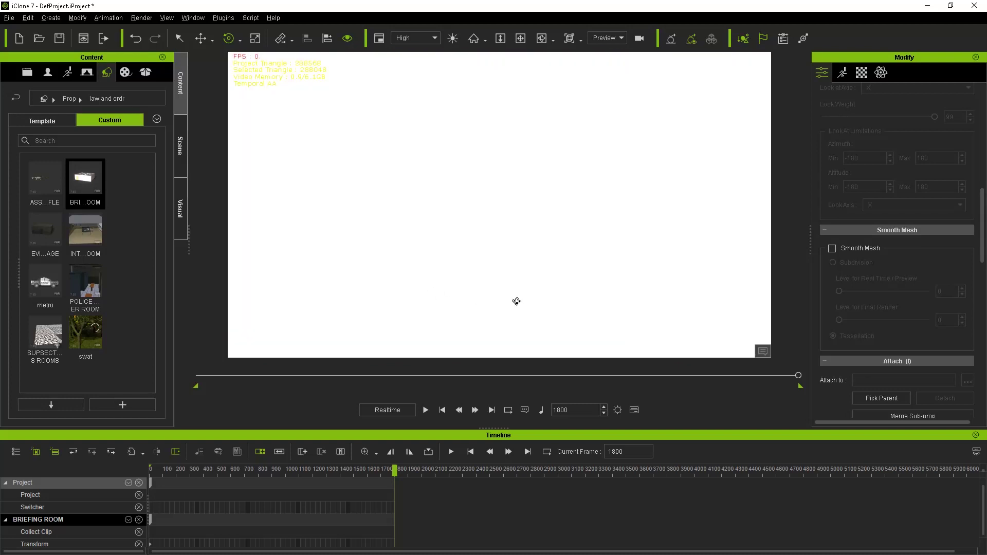
mouse_move(516, 300)
middle_down()
mouse_move(471, 292)
mouse_move(469, 252)
mouse_move(474, 324)
mouse_move(464, 247)
mouse_move(467, 325)
mouse_move(430, 287)
mouse_move(443, 308)
mouse_move(475, 283)
middle_up()
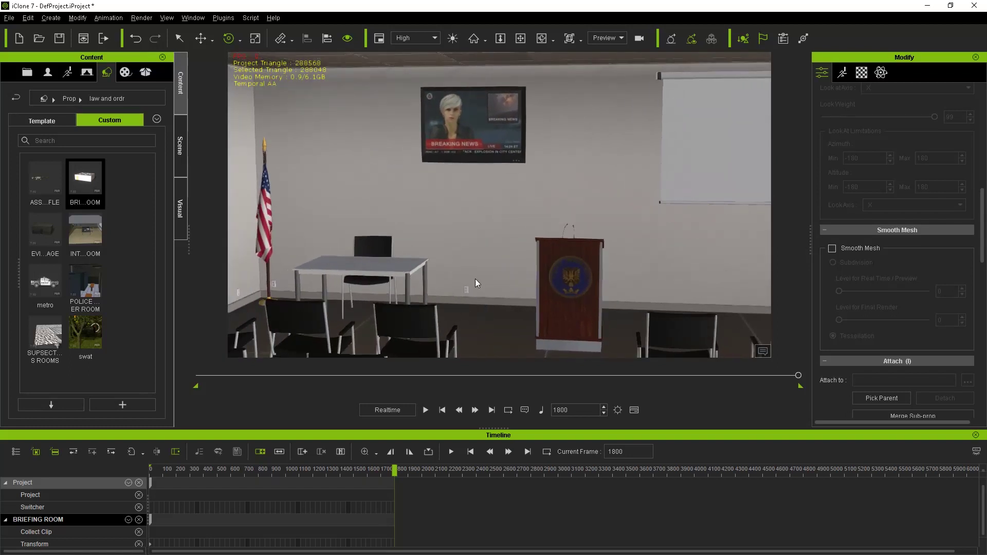
Set ss.mp4 as the base color of the TV's Screen_SLargeTVScreen material.
click(465, 137)
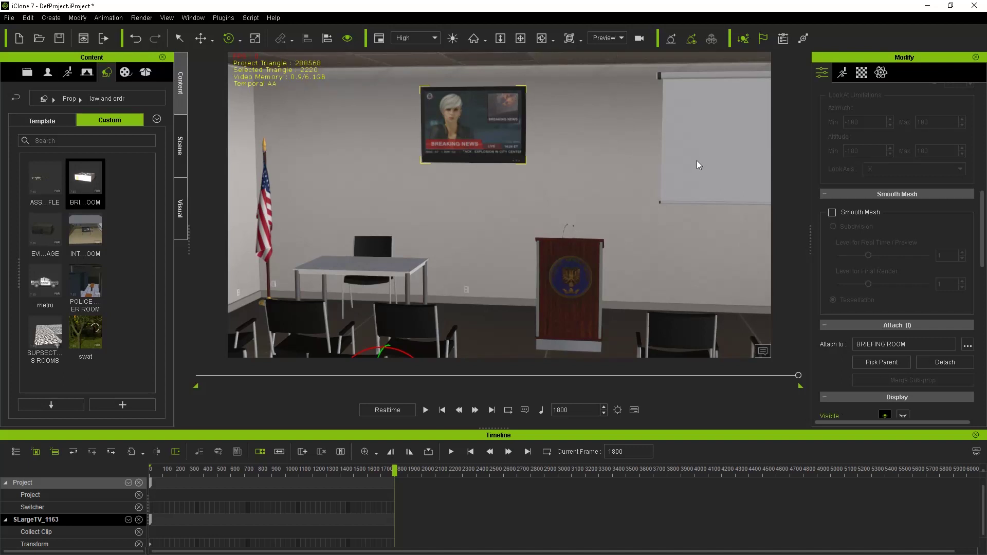
click(861, 72)
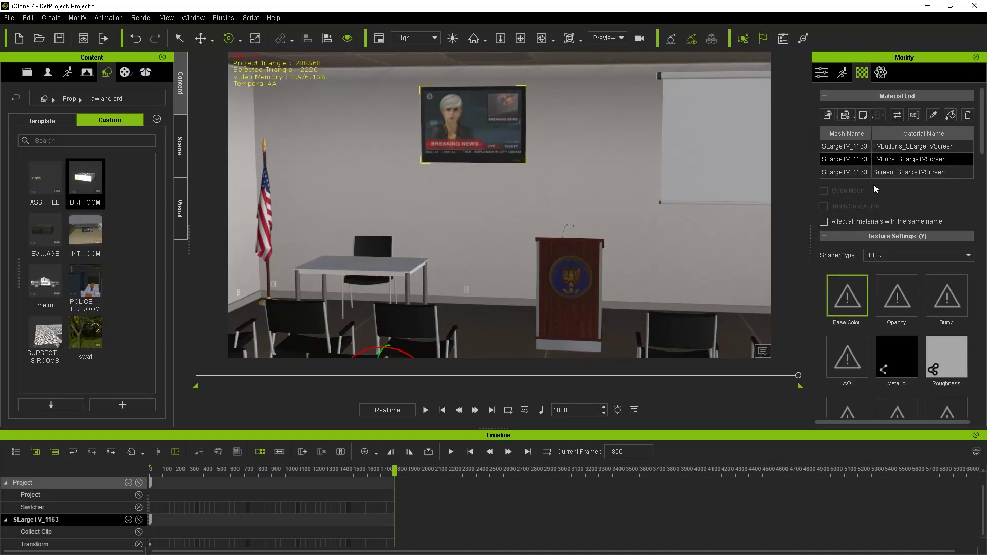
click(891, 173)
double_click(841, 287)
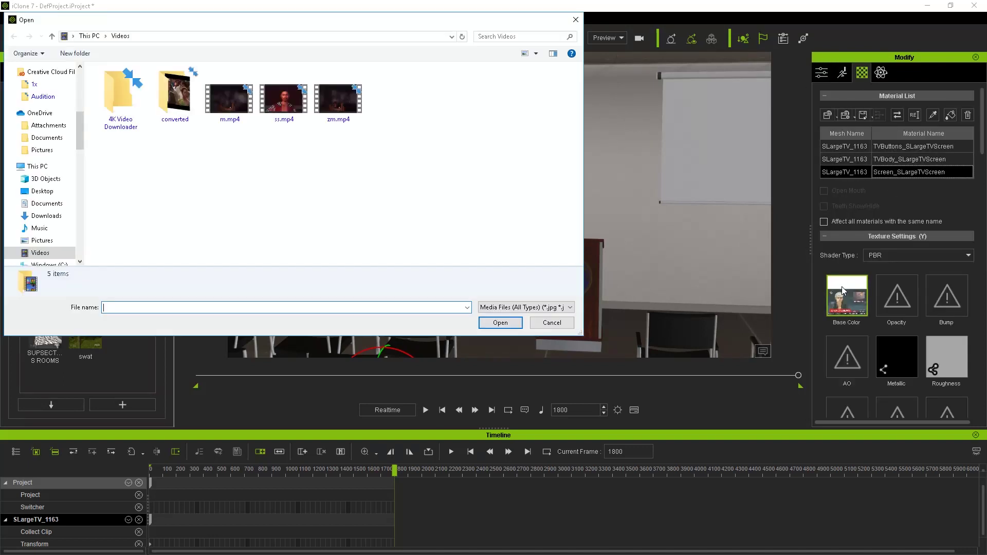
click(309, 114)
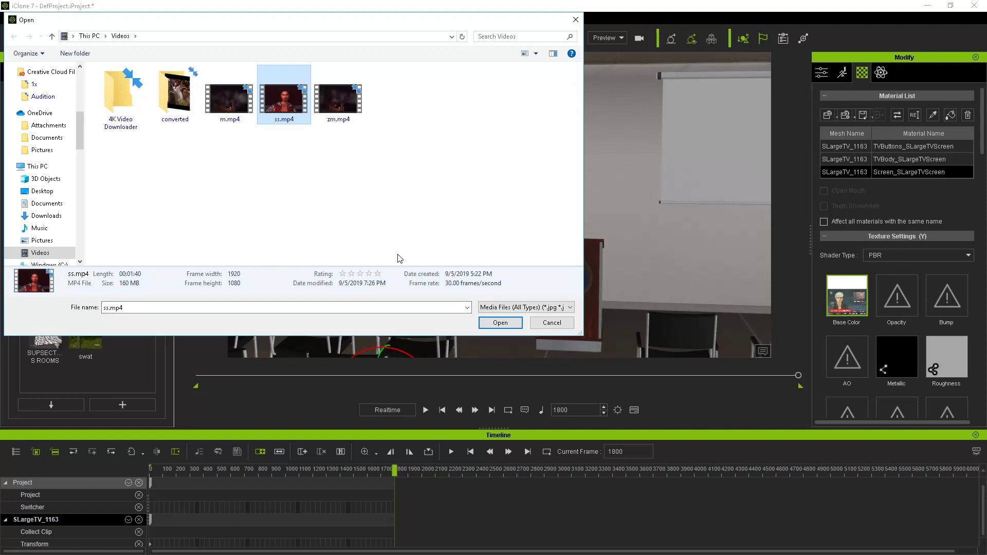
click(503, 325)
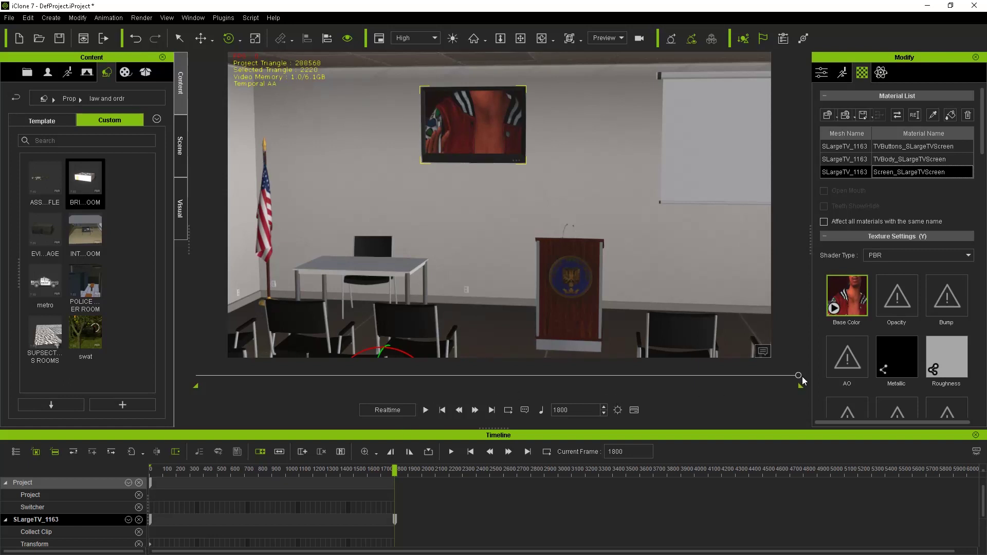
Rewind to the first frame, play the scene to preview the video, then stop.
drag(799, 375, 198, 376)
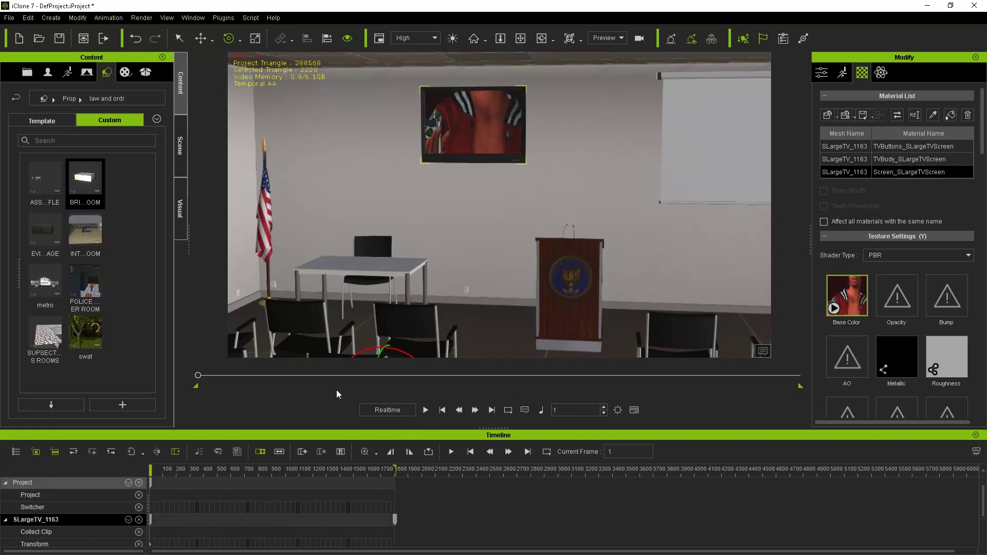
click(425, 410)
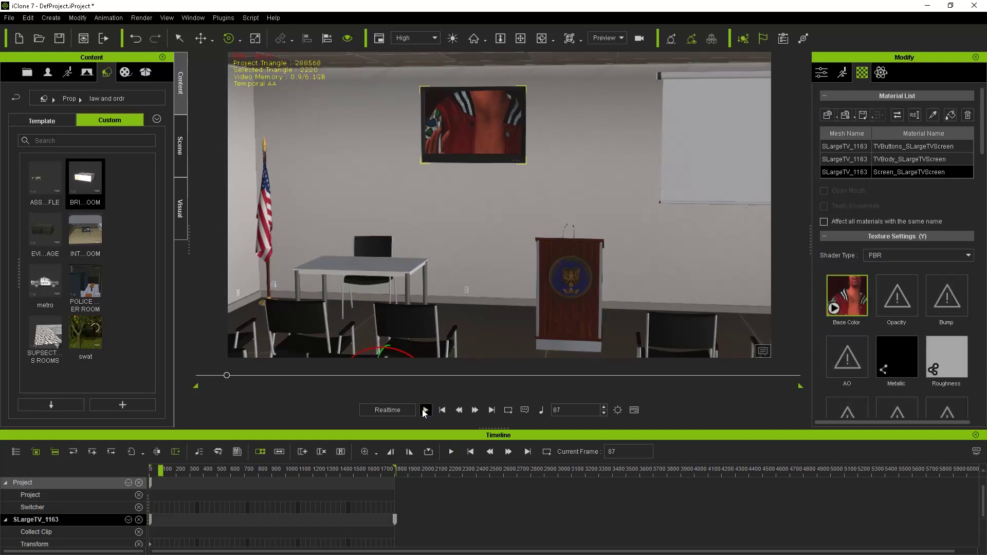
click(442, 410)
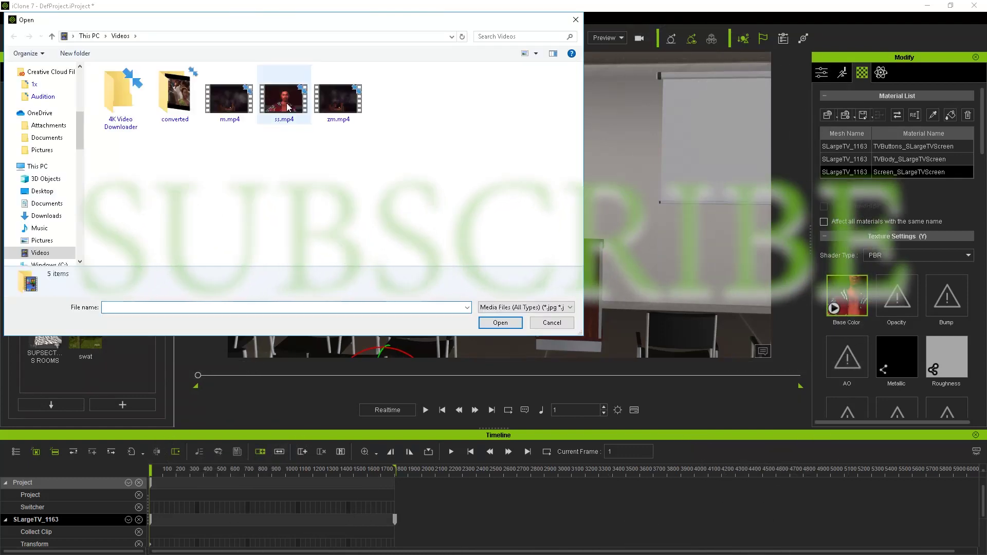
Reapply ss.mp4 to the TV screen, preview playback, reset to frame 1, and view the flags.
click(288, 107)
click(501, 323)
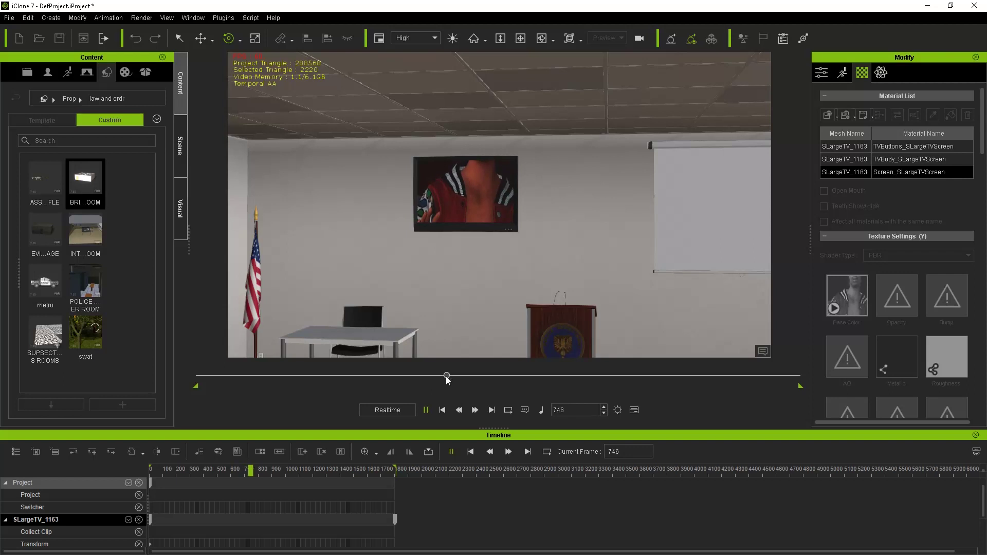
drag(476, 375, 564, 381)
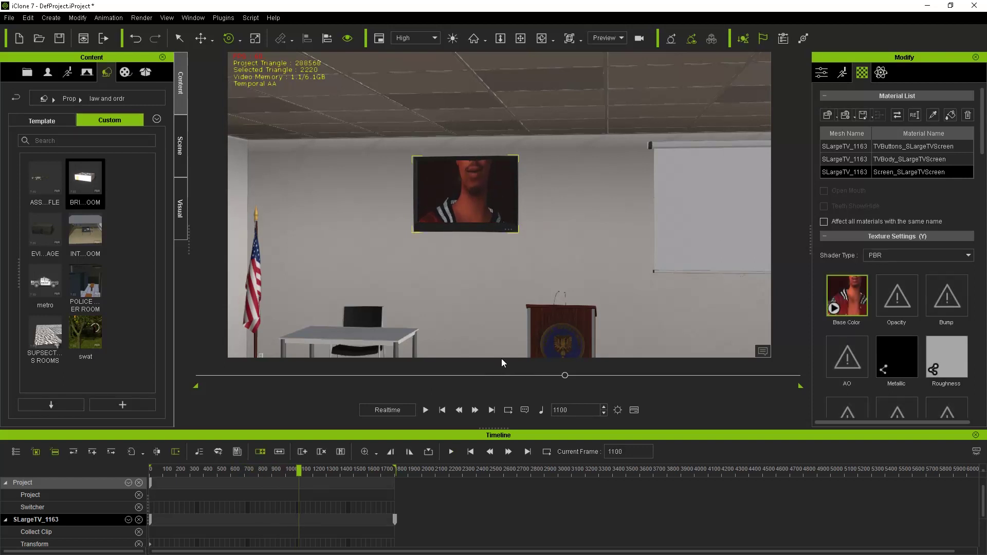
click(425, 410)
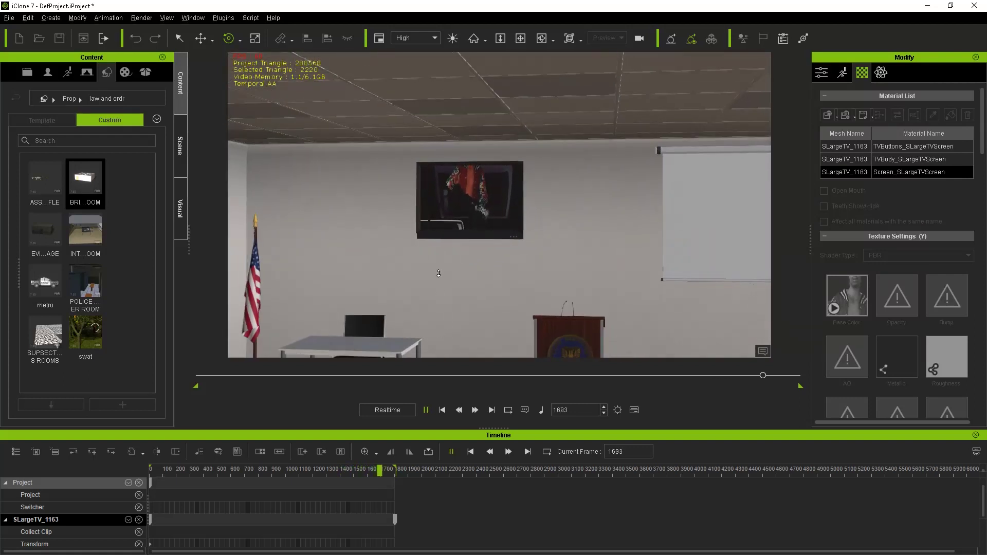
click(441, 410)
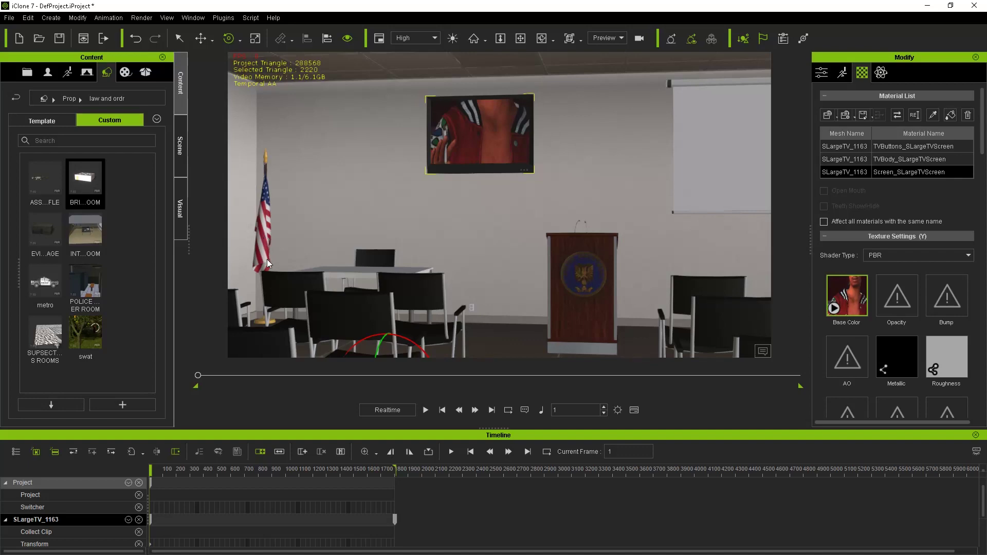
right_drag(263, 239, 360, 264)
scroll(362, 264, down, 3)
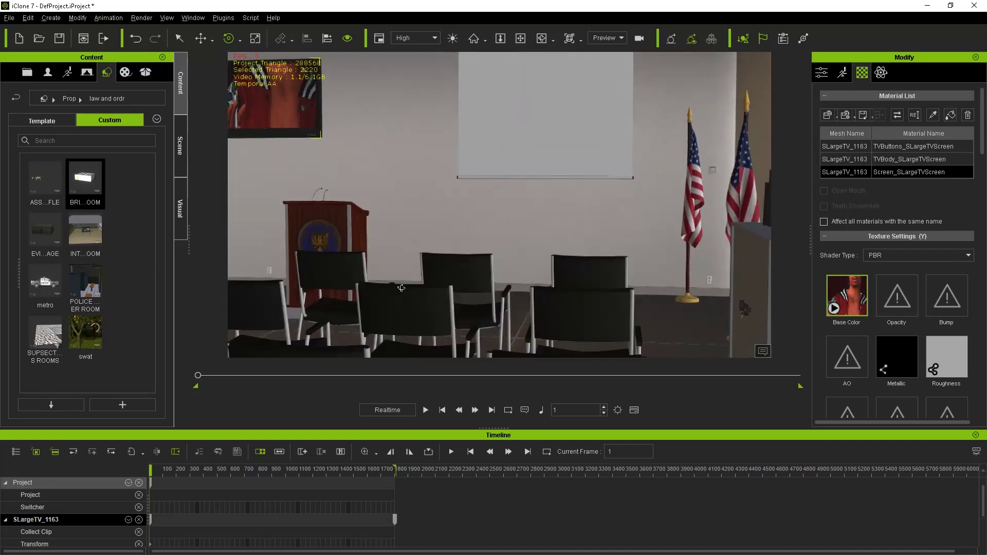
scroll(356, 274, down, 2)
scroll(354, 282, down, 2)
scroll(350, 291, down, 3)
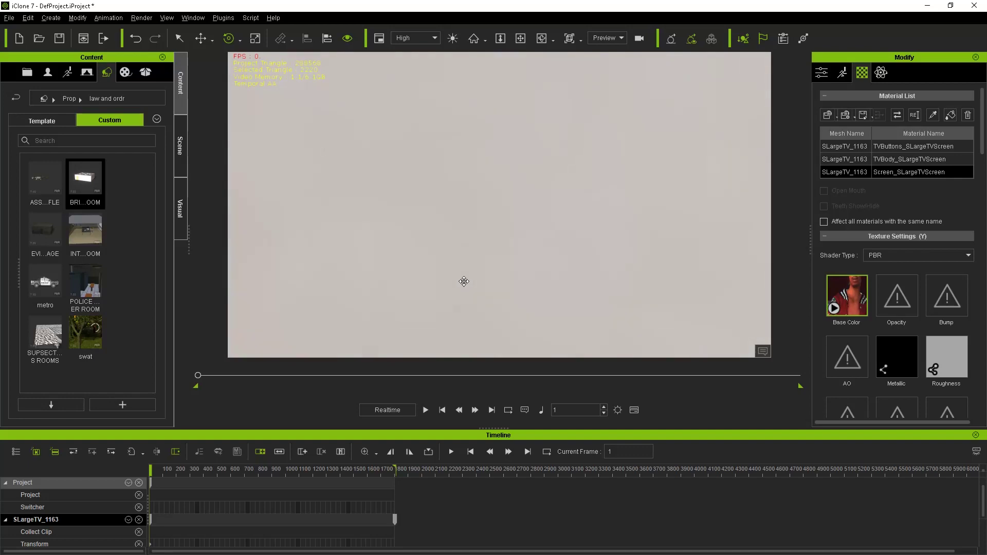
scroll(463, 281, up, 2)
scroll(432, 275, up, 3)
scroll(463, 286, down, 3)
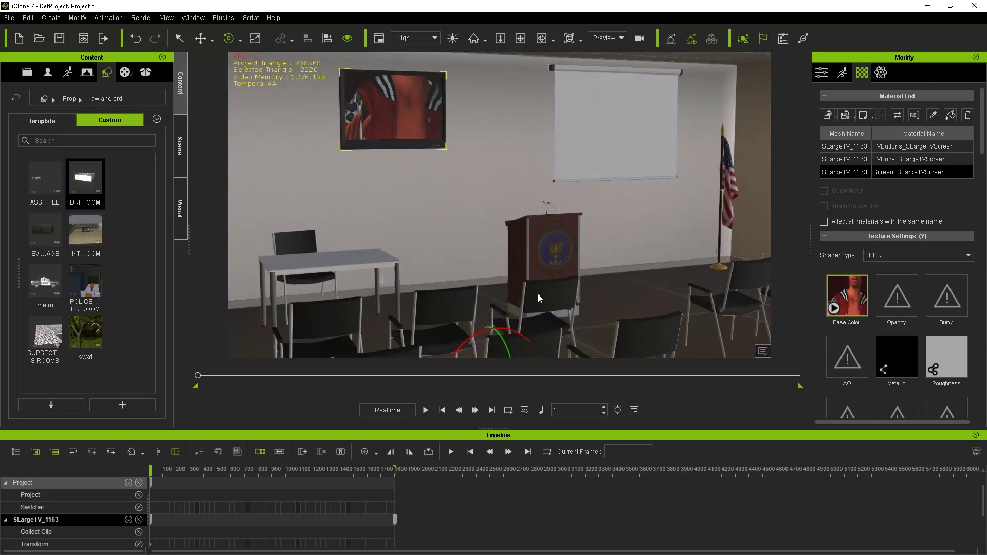
scroll(535, 298, down, 3)
scroll(447, 295, up, 3)
scroll(461, 289, up, 2)
mouse_move(461, 289)
middle_down()
mouse_move(392, 293)
mouse_move(398, 300)
middle_up()
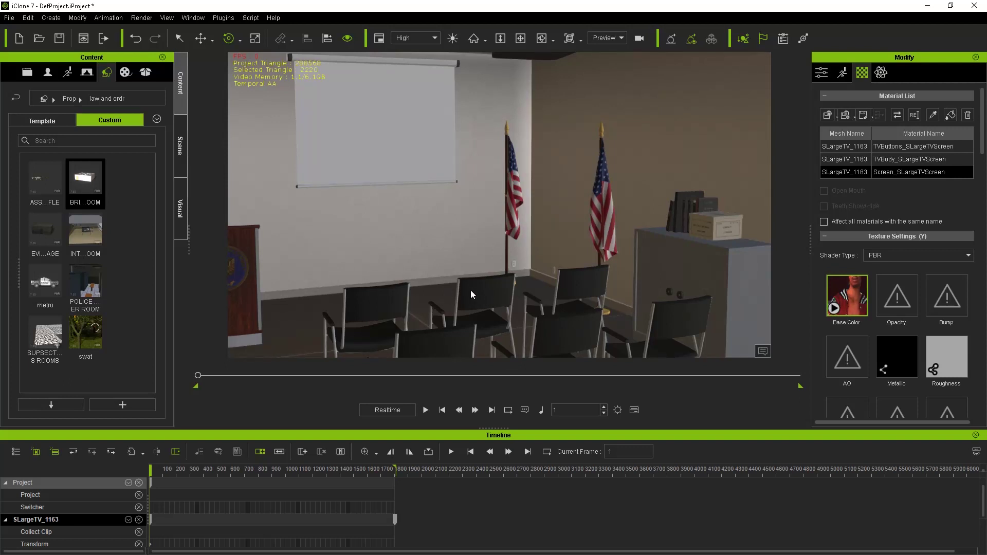
Give the corner flag's Flag_SFlag2 material kkgg.png as a unique base color texture.
click(519, 193)
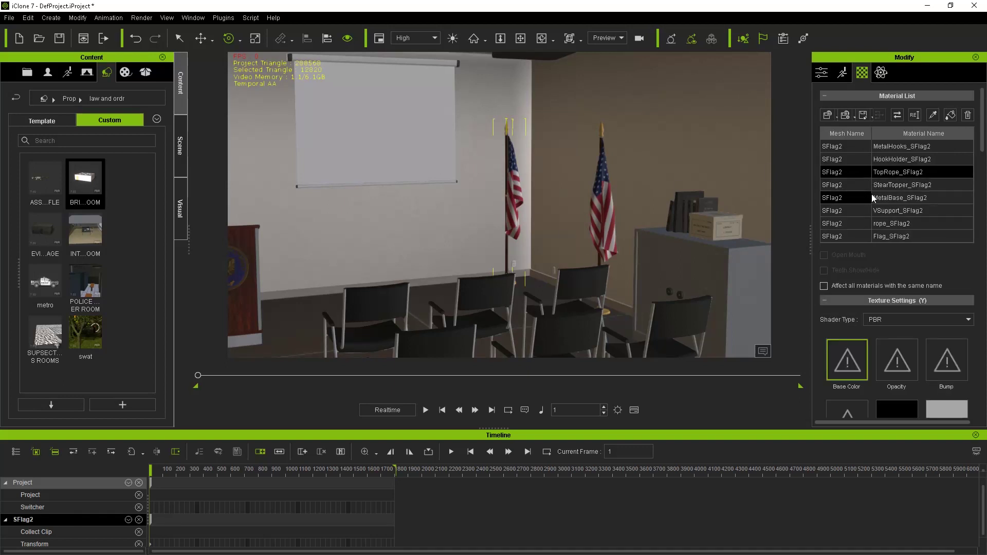
click(862, 237)
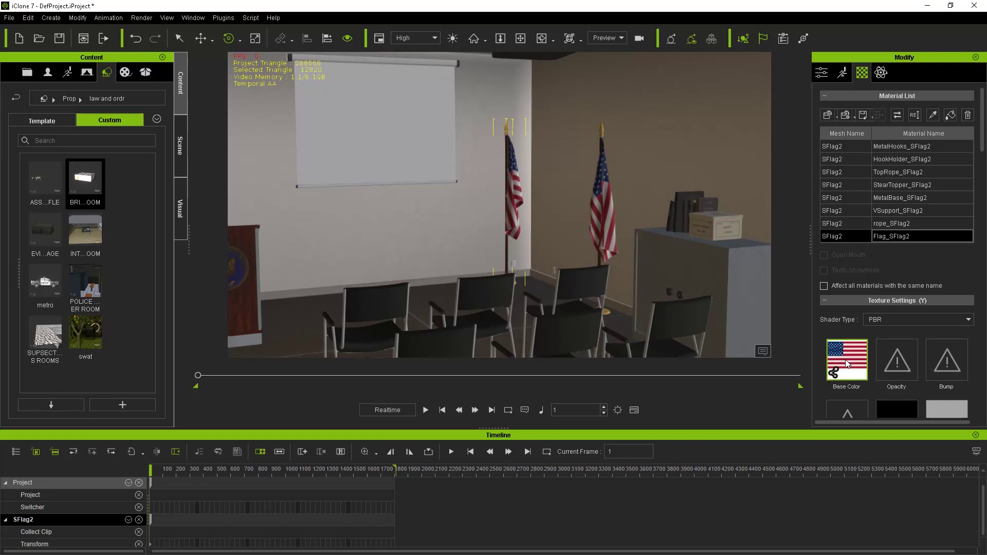
double_click(847, 364)
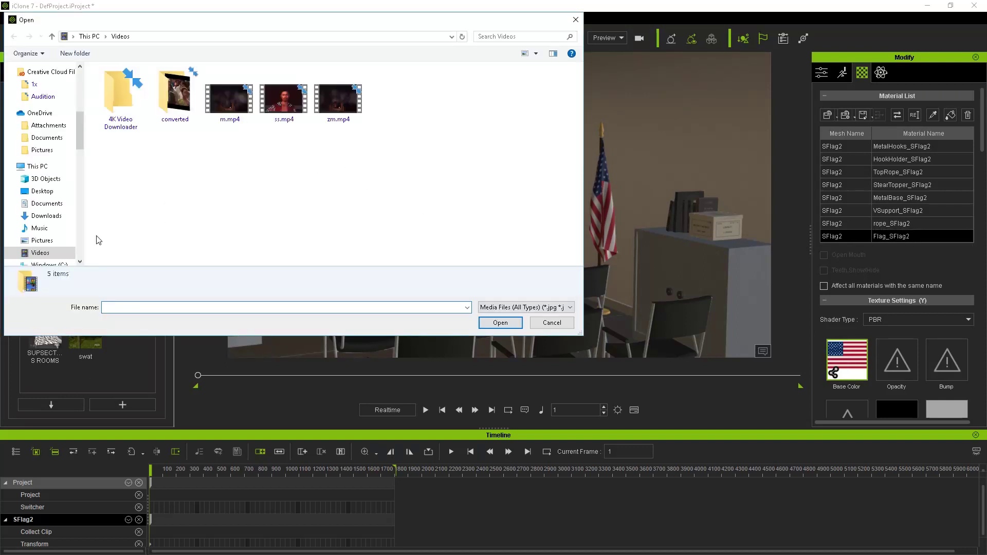
click(43, 240)
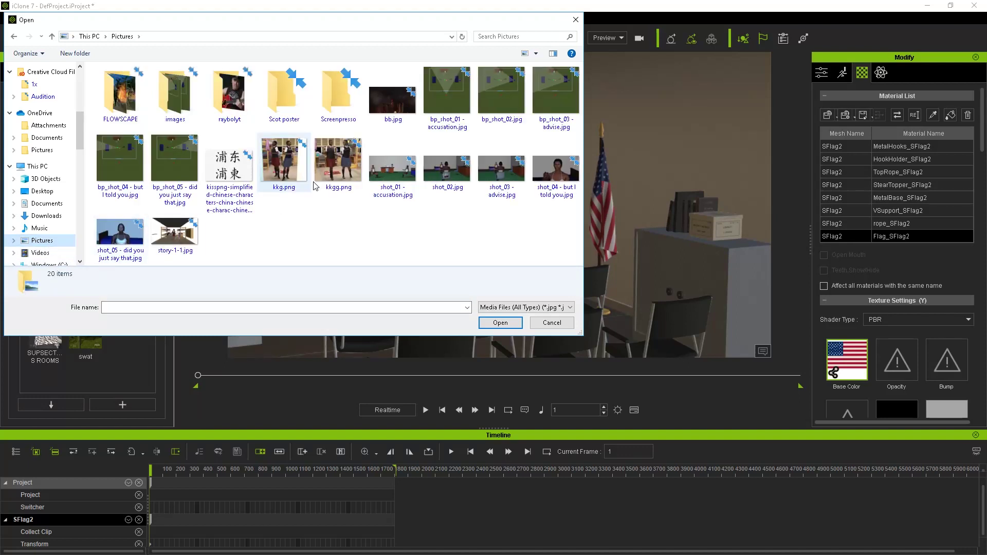
click(339, 160)
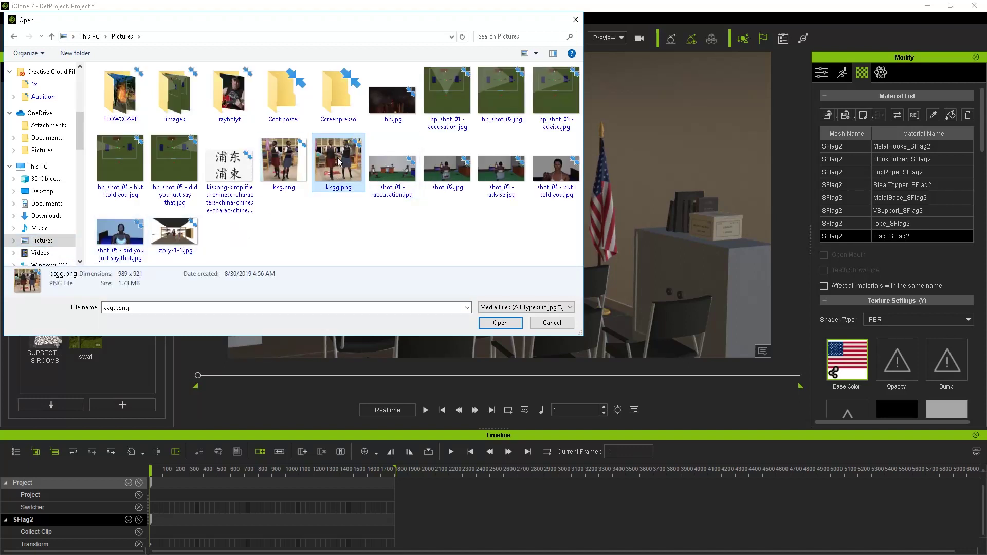
click(502, 322)
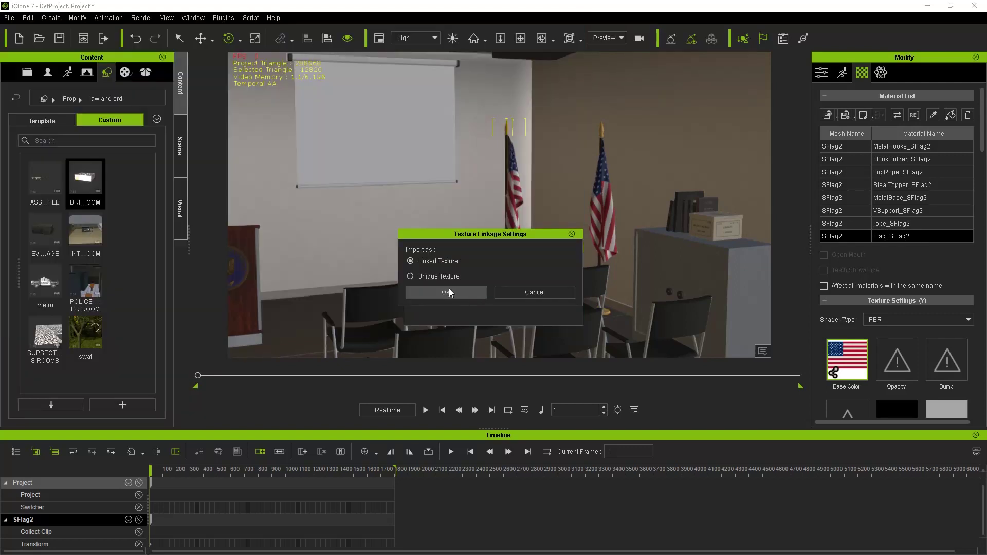
click(410, 276)
click(476, 291)
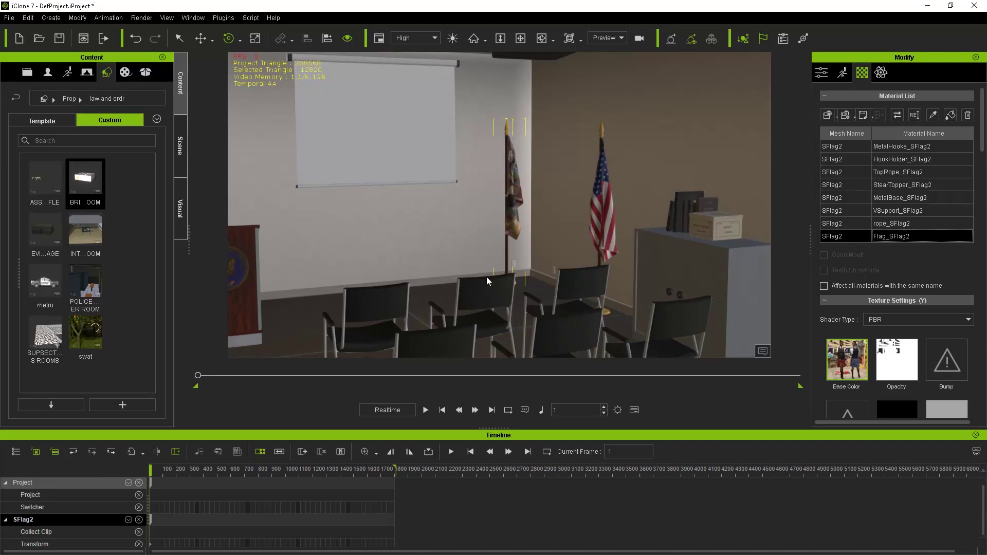
middle_drag(494, 234, 511, 219)
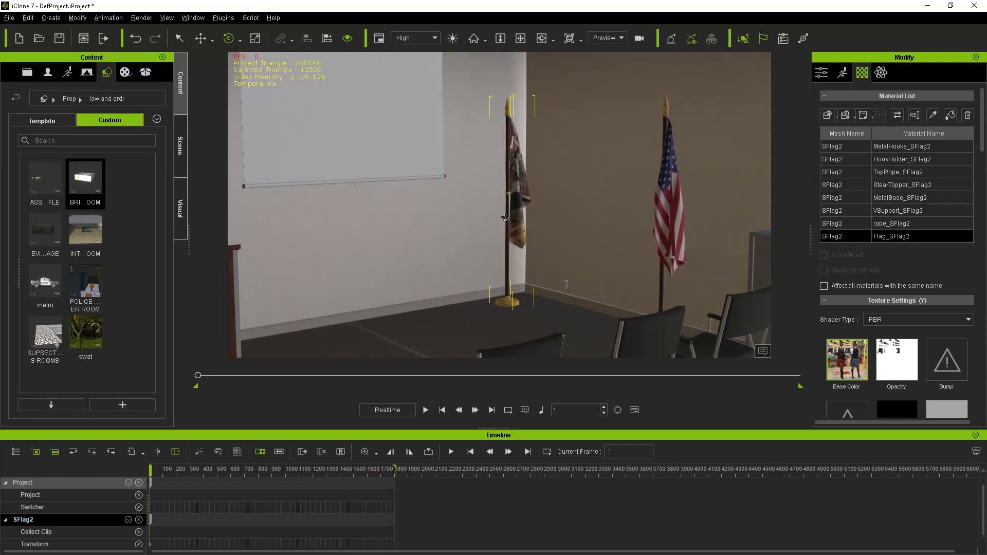
middle_drag(511, 218, 501, 203)
scroll(501, 203, down, 2)
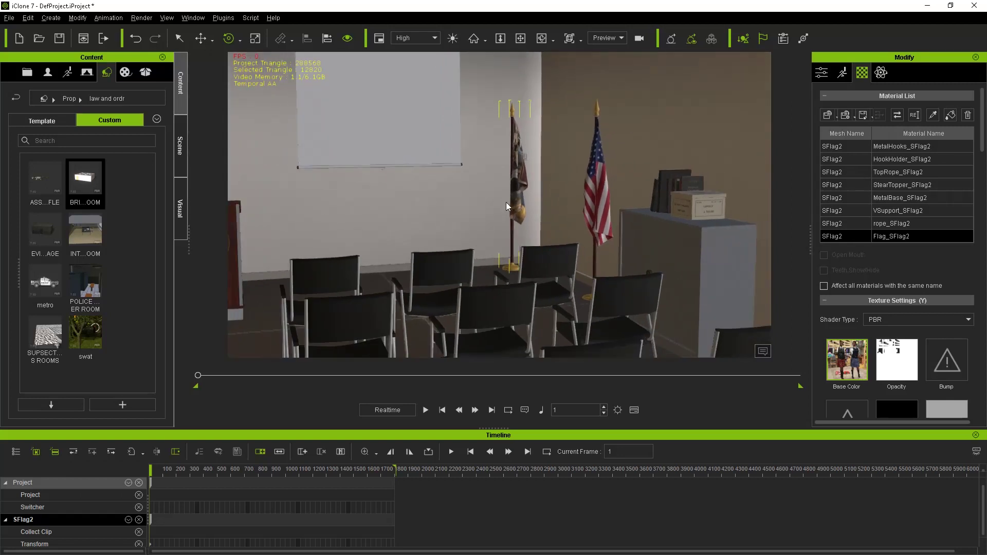
scroll(492, 200, up, 3)
scroll(479, 228, down, 3)
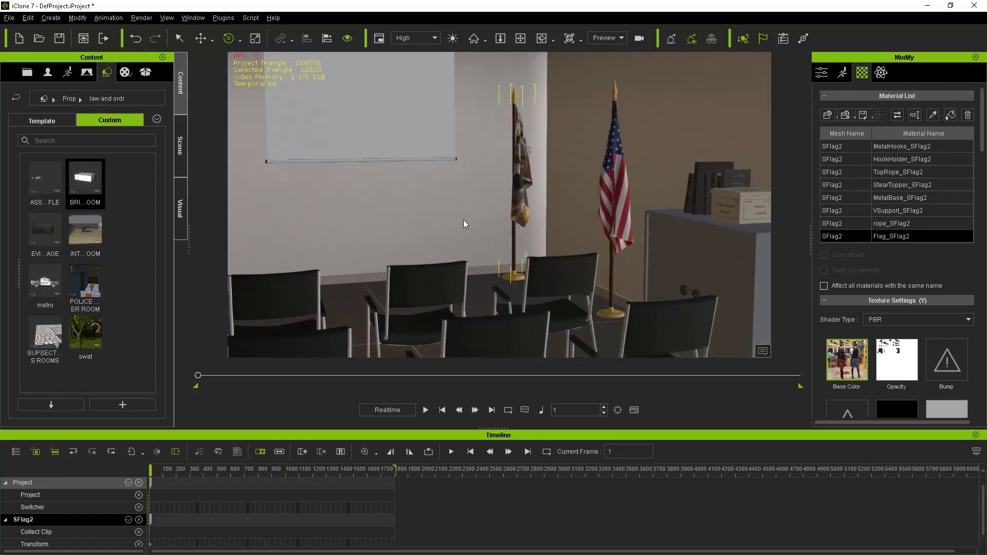
scroll(504, 261, up, 2)
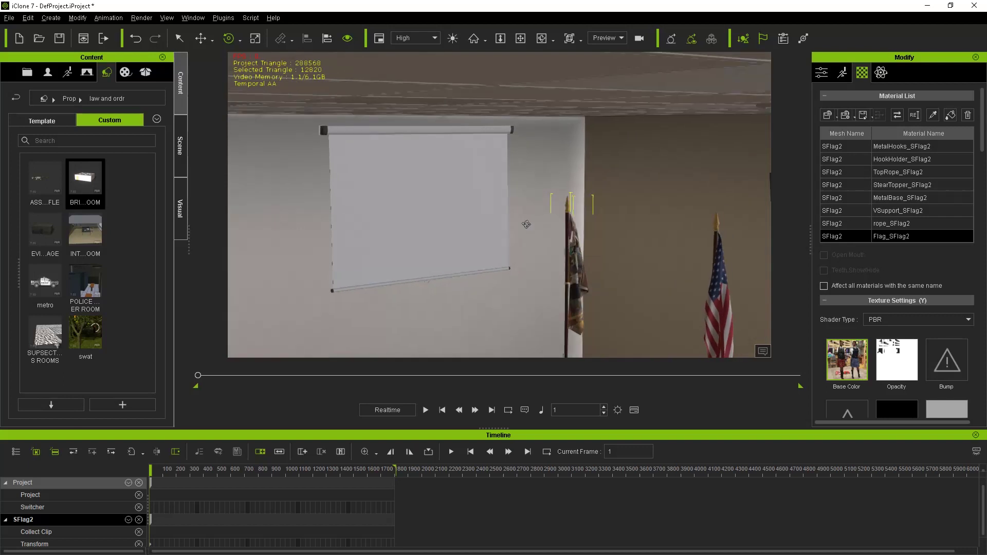
Delete the flag prop and the briefing room building from the scene.
middle_drag(503, 260, 425, 208)
scroll(425, 208, down, 2)
scroll(425, 208, down, 3)
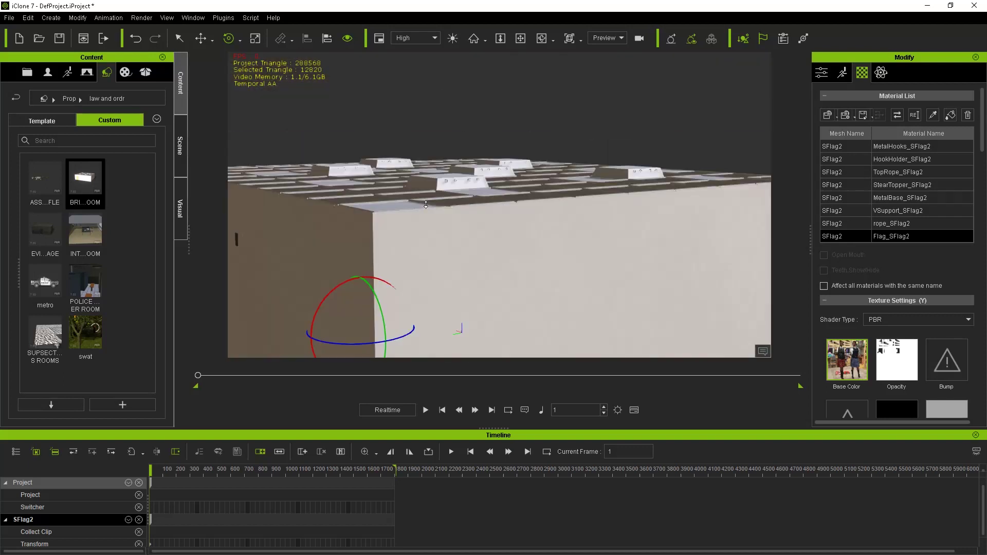
scroll(426, 208, down, 2)
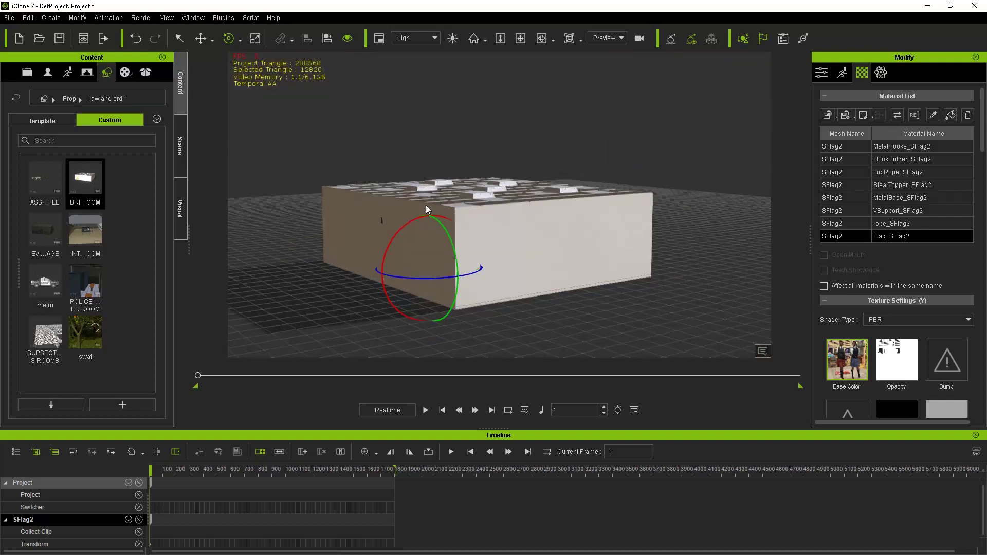
right_click(461, 221)
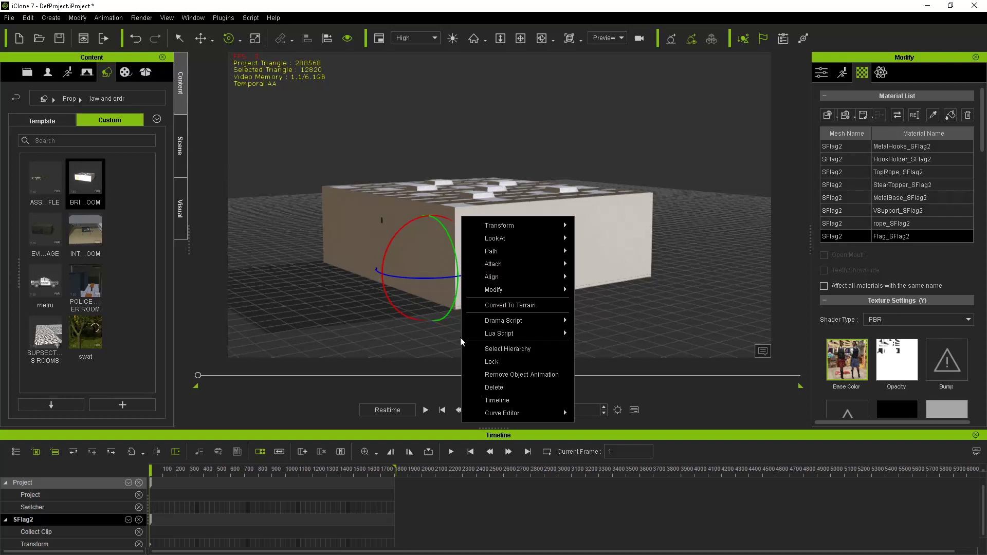
click(494, 388)
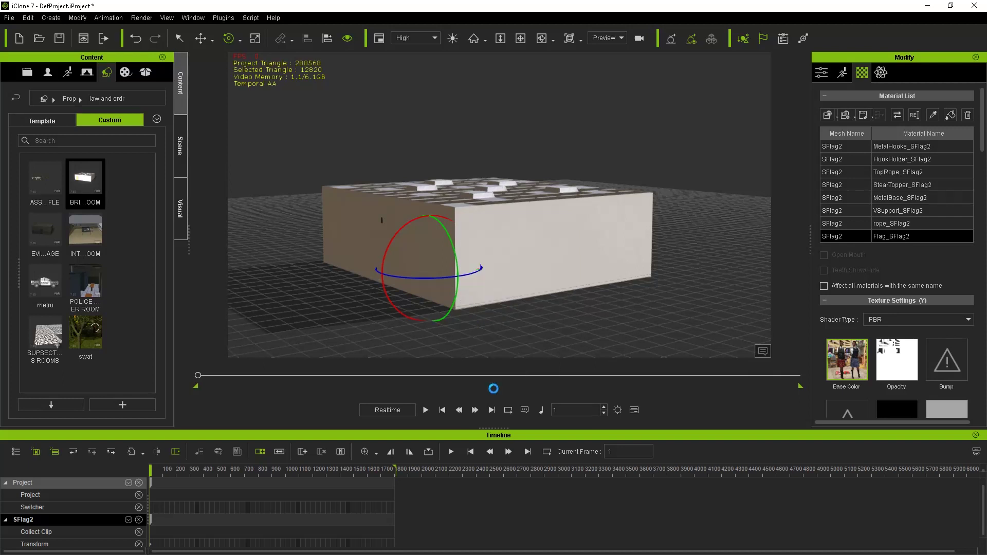
right_click(466, 270)
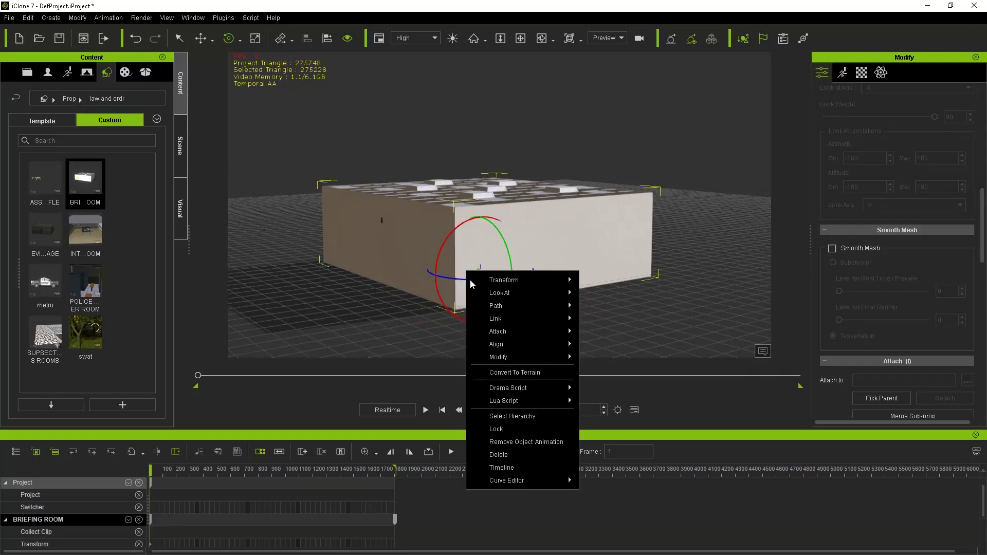
click(508, 453)
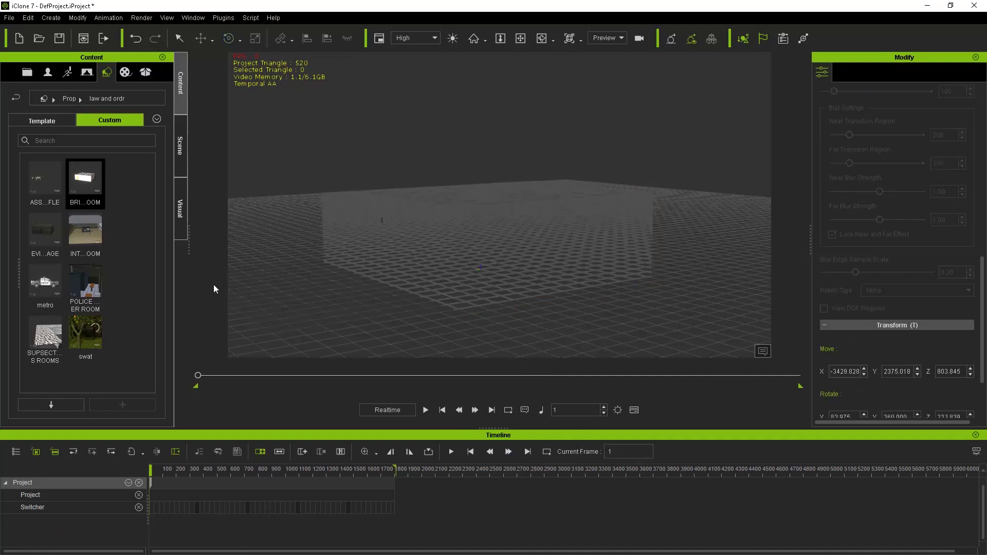
Load the police storage room, move the door pivot to its left edge, and swing it open.
double_click(47, 234)
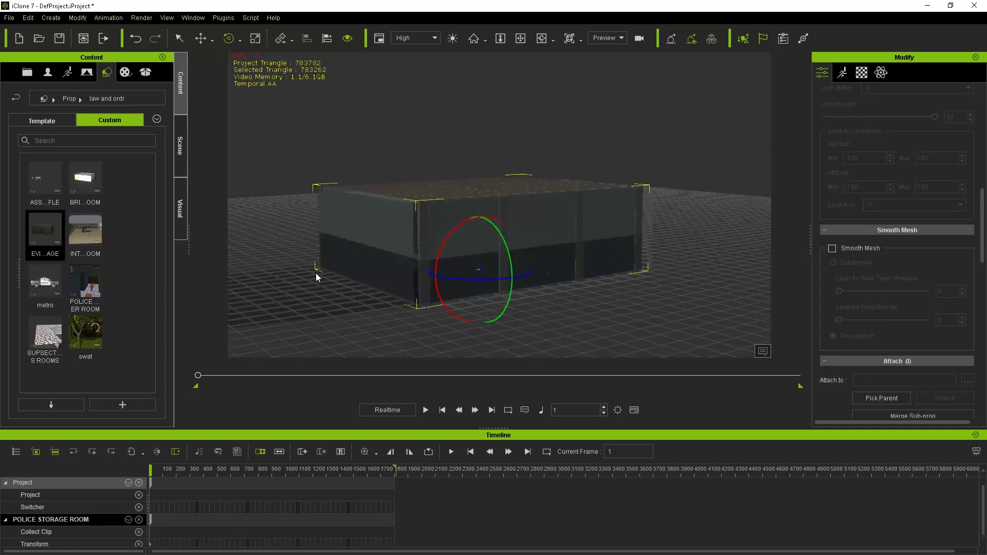
mouse_move(315, 273)
right_down()
mouse_move(440, 258)
mouse_move(460, 272)
mouse_move(403, 259)
right_up()
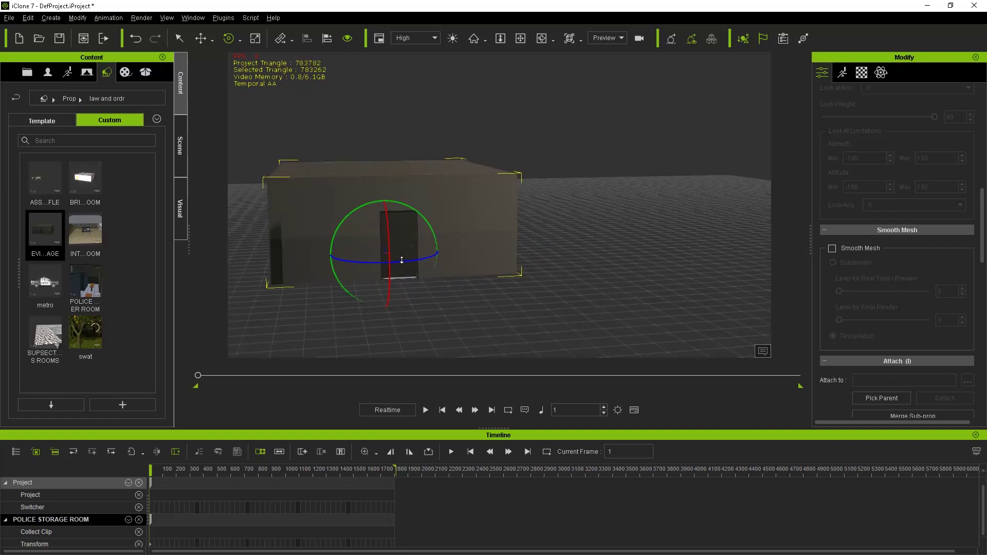
click(403, 259)
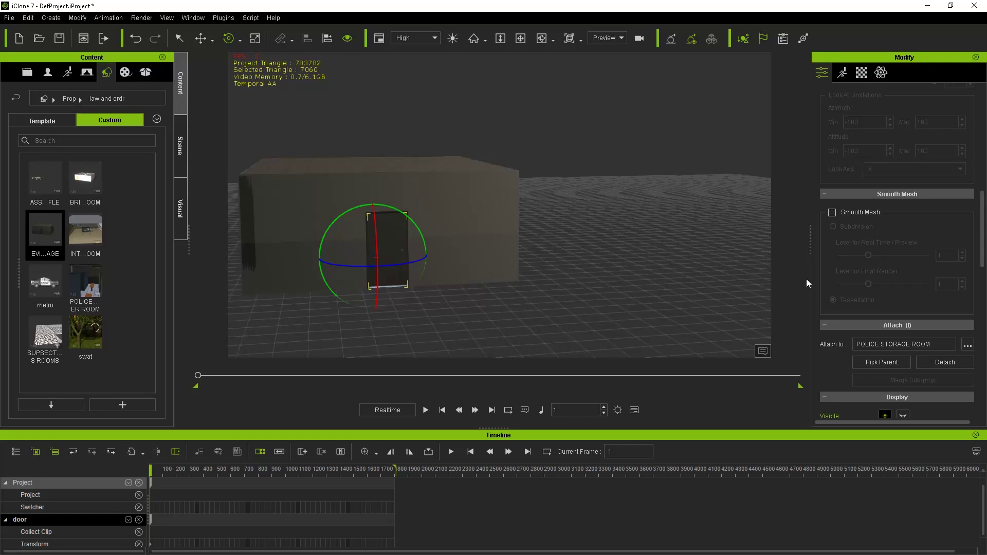
scroll(832, 290, down, 5)
scroll(833, 289, down, 3)
scroll(891, 242, down, 3)
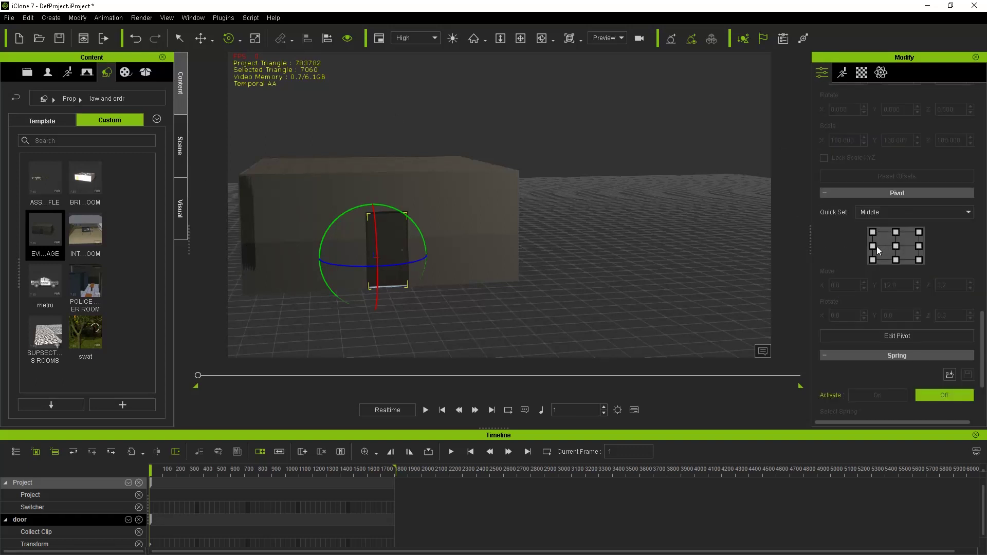
click(874, 246)
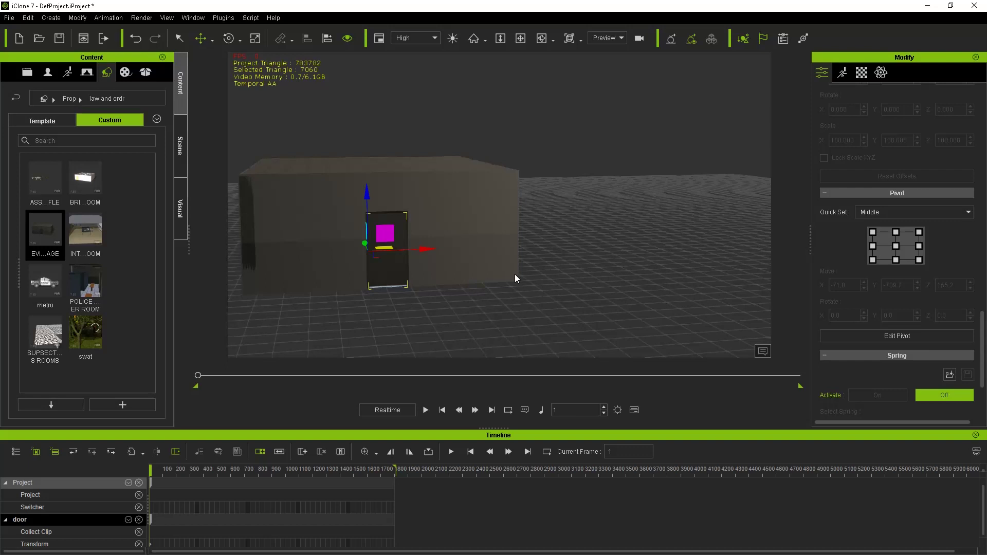
click(220, 37)
drag(405, 266, 362, 259)
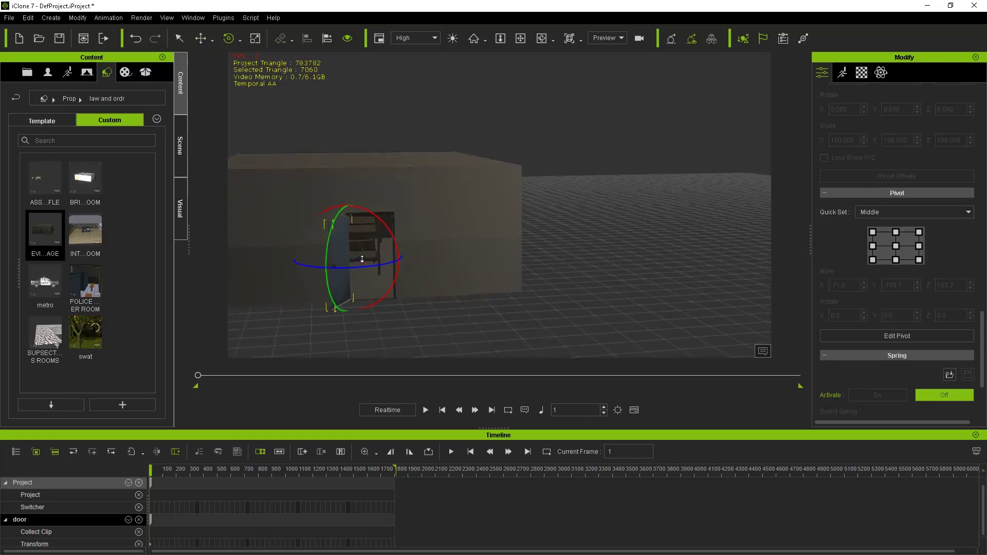
scroll(362, 259, up, 3)
scroll(341, 280, up, 2)
scroll(404, 229, up, 2)
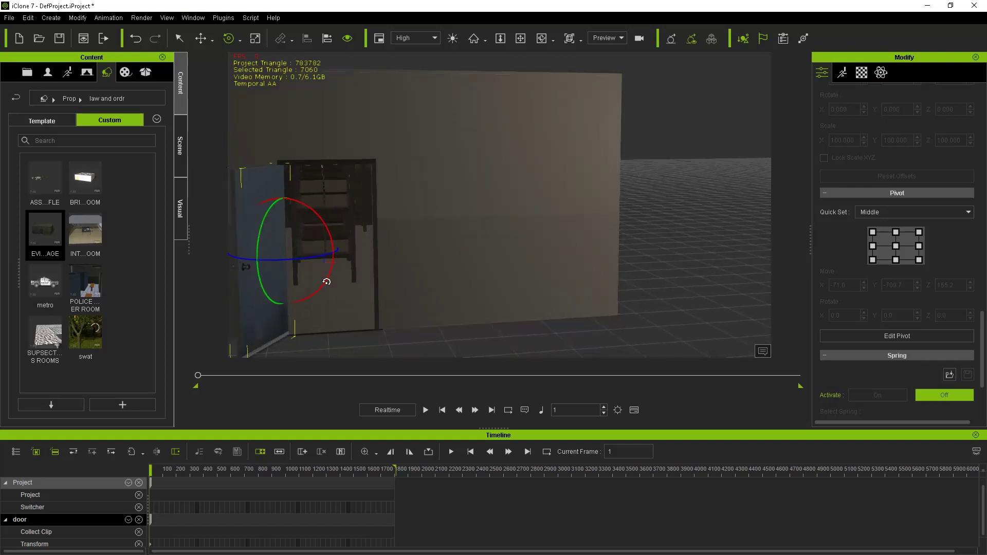
scroll(327, 267, up, 2)
scroll(327, 265, up, 2)
scroll(327, 266, up, 2)
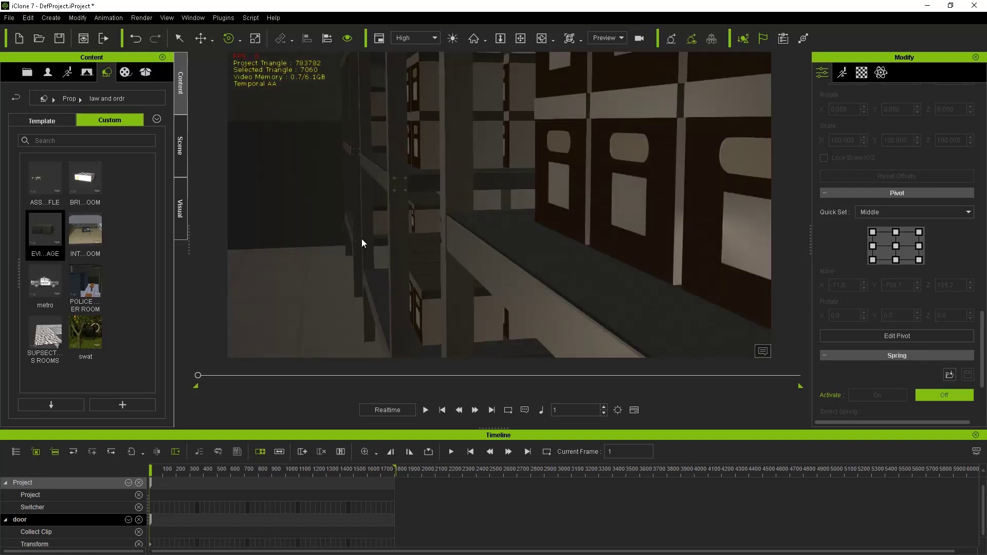
Look around the shelves inside, then select POLICE STORAGE ROOM in the scene list.
right_drag(362, 243, 452, 268)
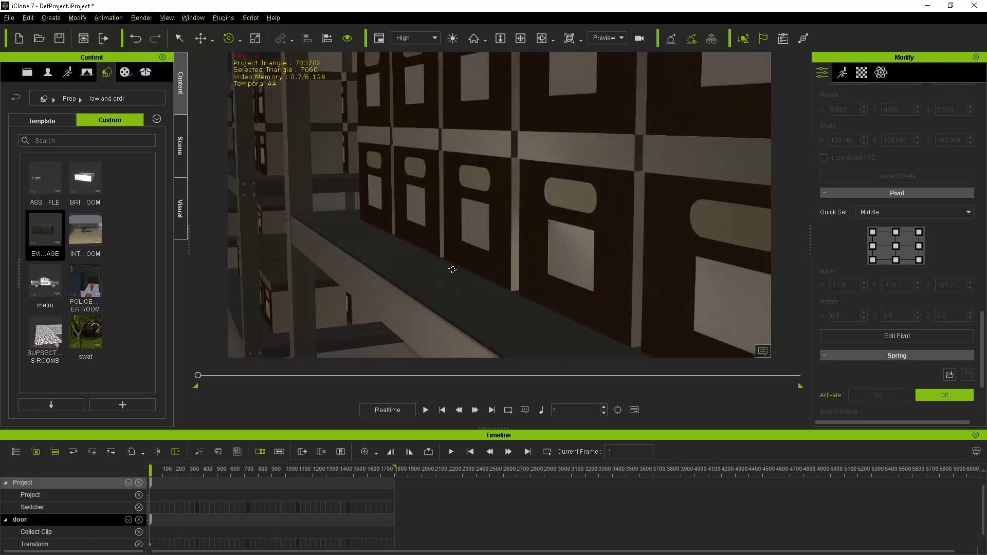
mouse_move(452, 269)
right_down()
mouse_move(500, 244)
mouse_move(463, 241)
mouse_move(476, 252)
mouse_move(442, 266)
right_up()
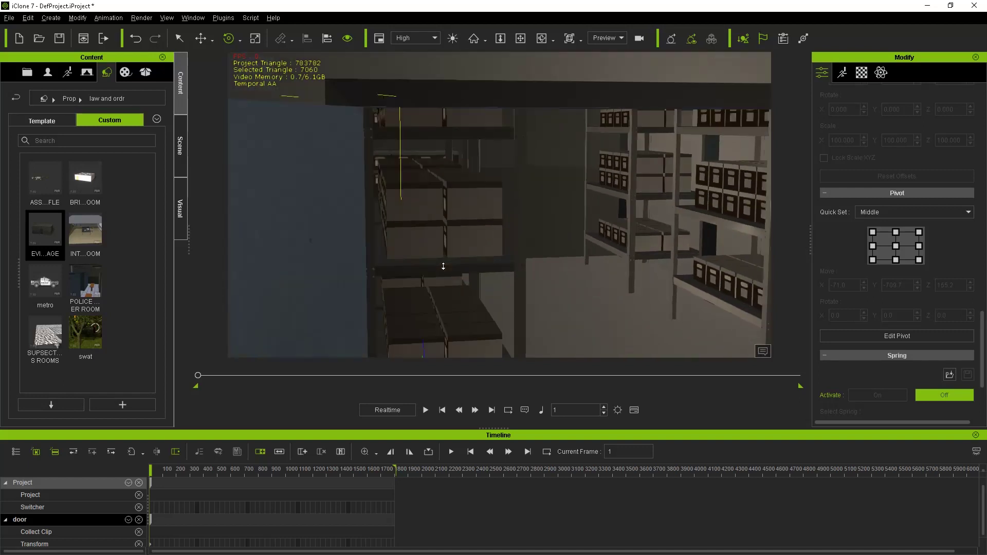
scroll(443, 270, down, 5)
scroll(441, 278, down, 3)
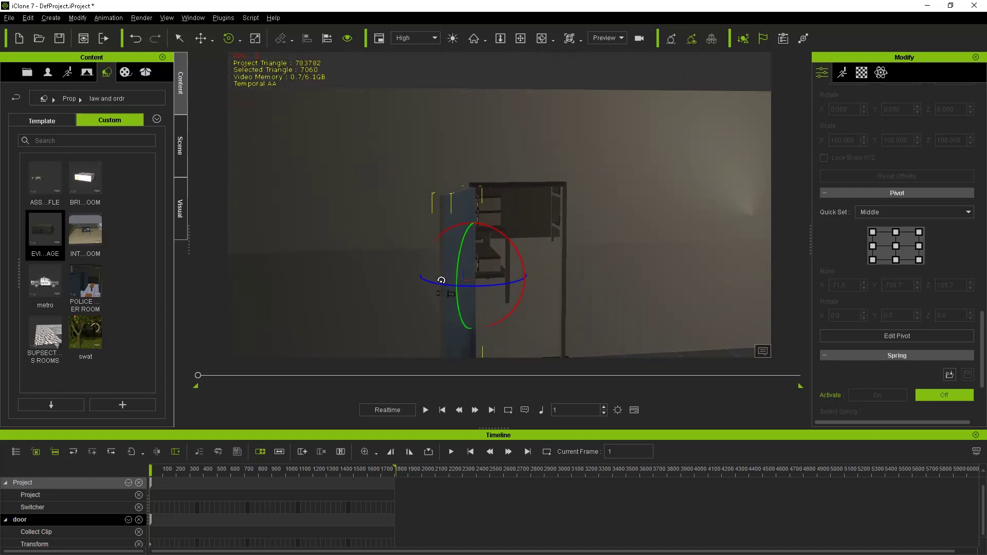
scroll(441, 281, down, 2)
scroll(440, 284, down, 2)
scroll(437, 288, down, 2)
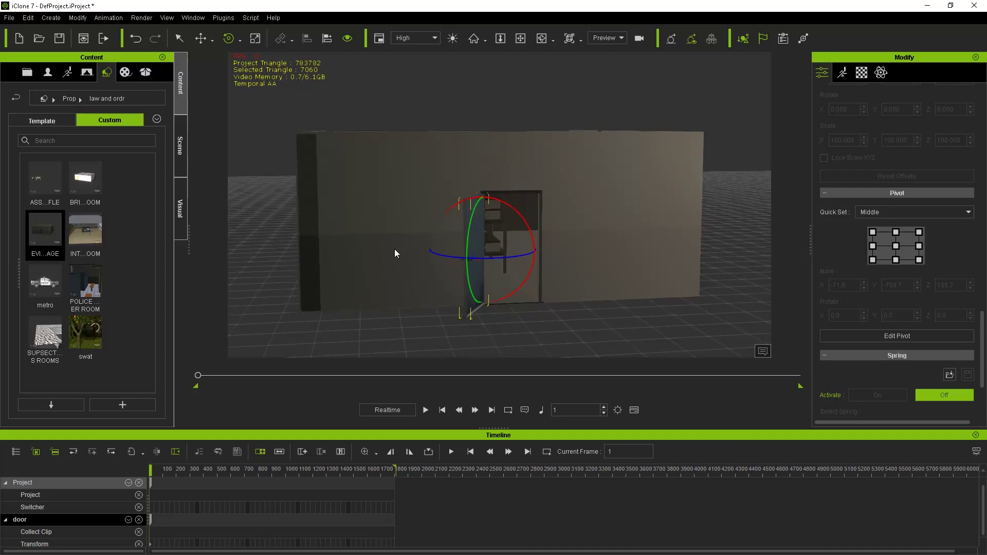
right_click(380, 236)
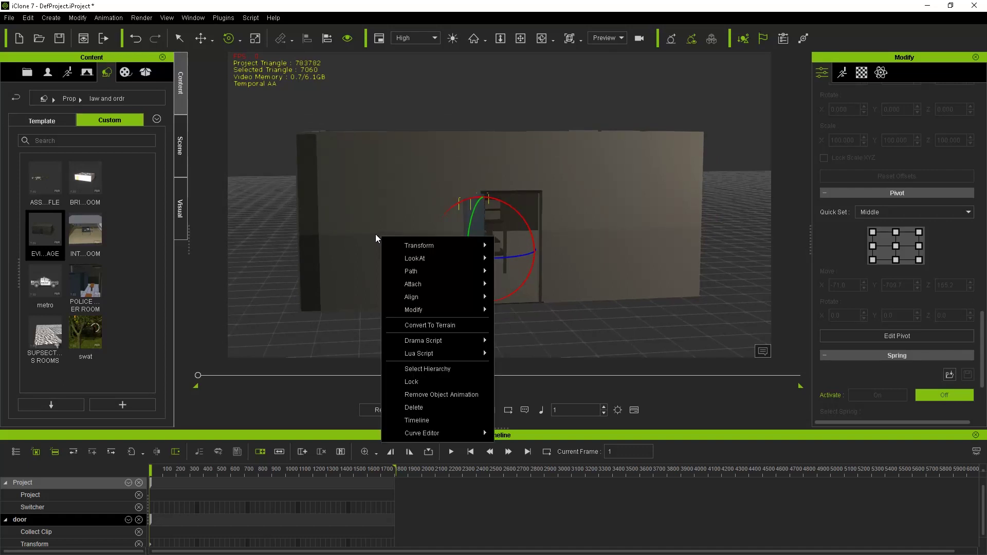
click(356, 217)
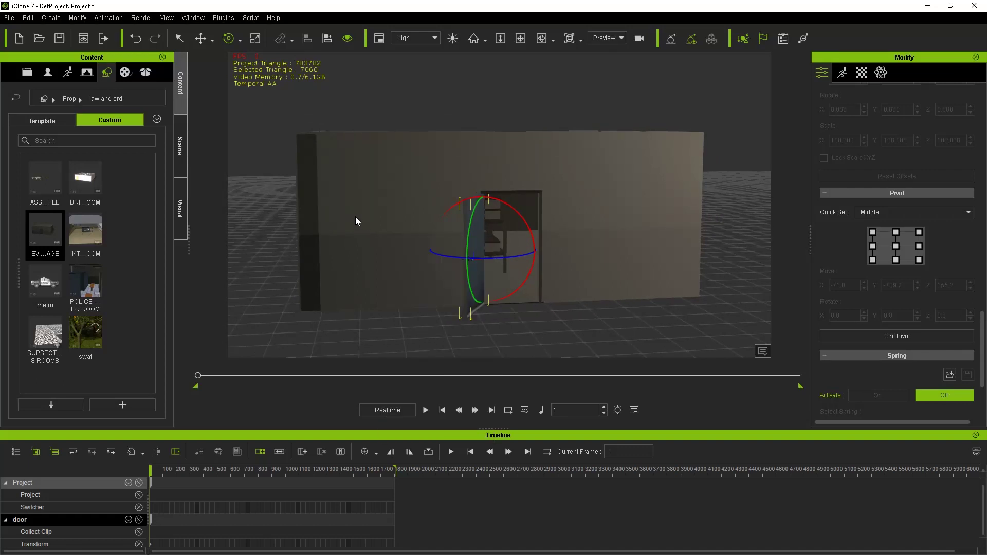
click(182, 152)
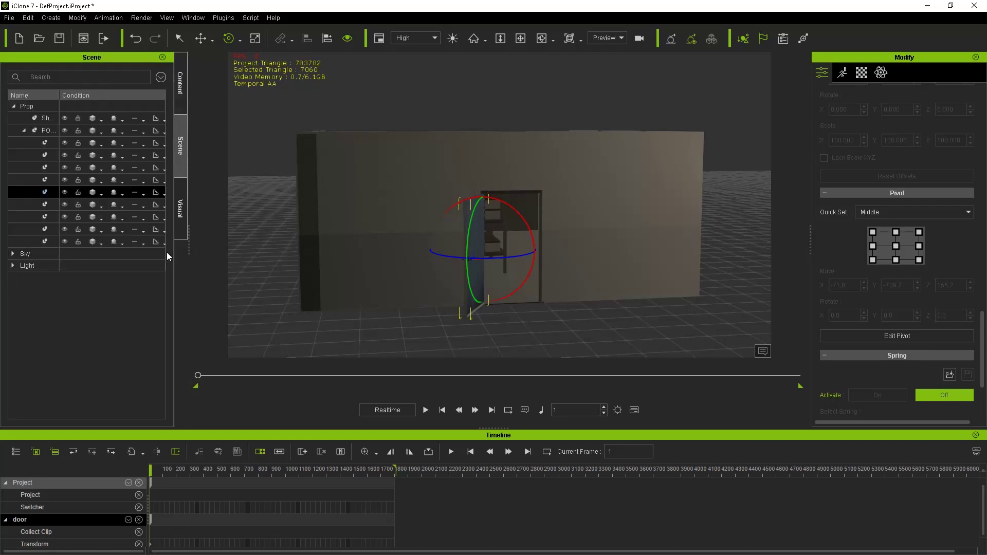
click(46, 130)
Delete the POLICE STORAGE ROOM and load the INTERROGATION room from Custom props.
right_click(411, 246)
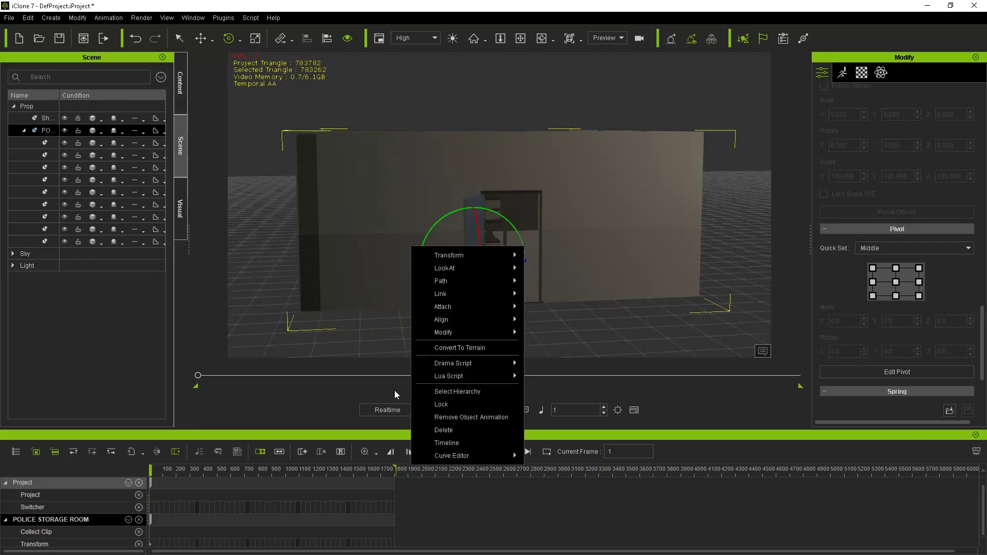
click(446, 430)
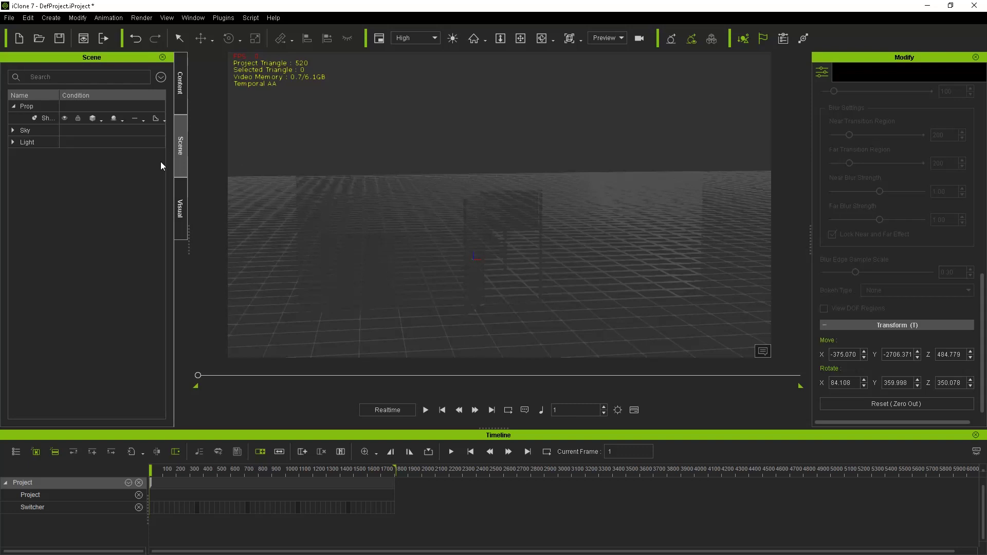
click(181, 86)
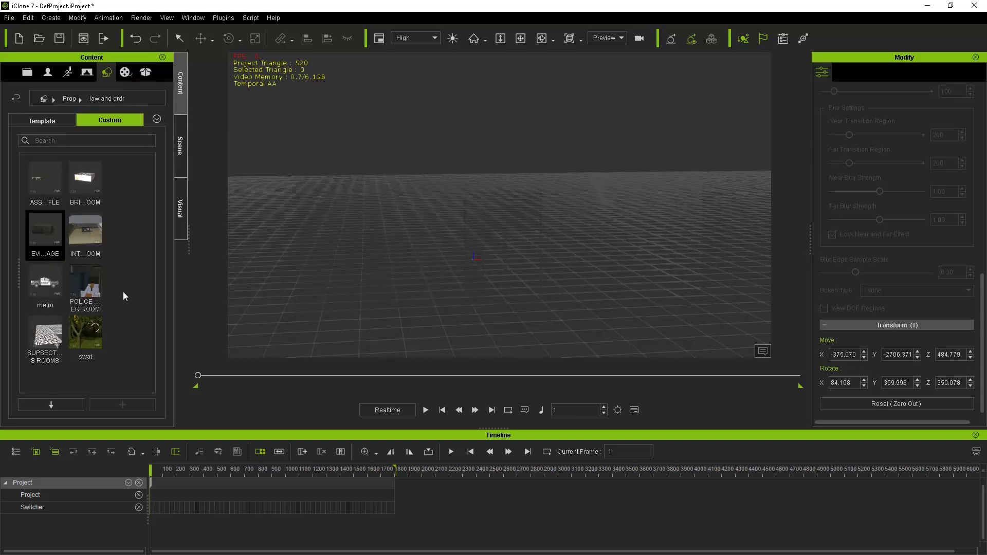
double_click(80, 229)
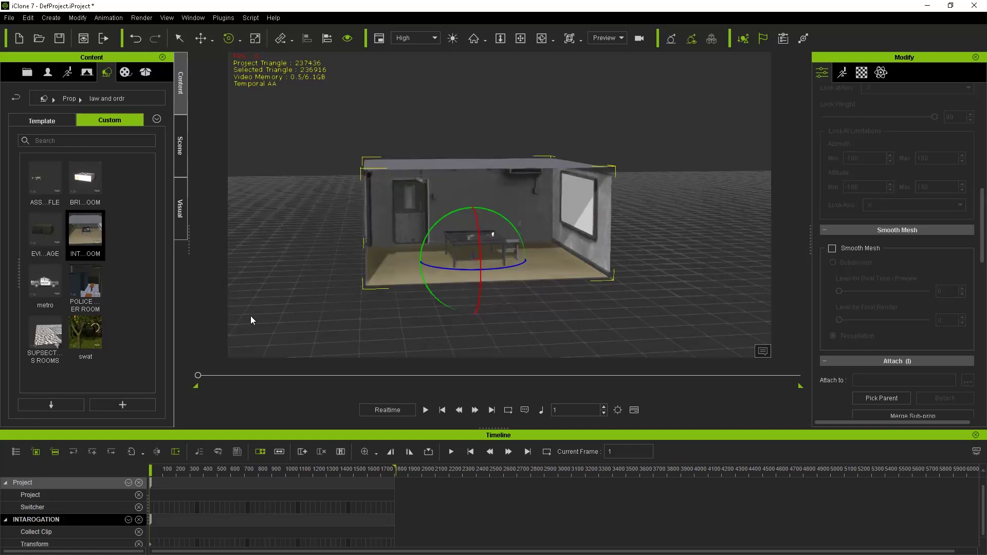
Orbit over the interrogation room's tabletop and select the paper and pen.
right_drag(328, 327, 344, 308)
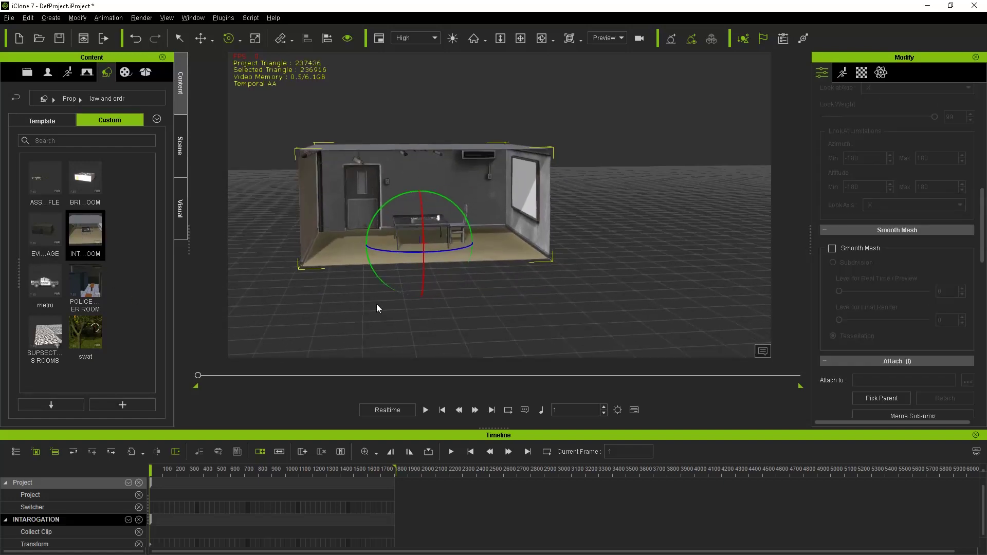
scroll(344, 308, up, 2)
scroll(348, 309, up, 2)
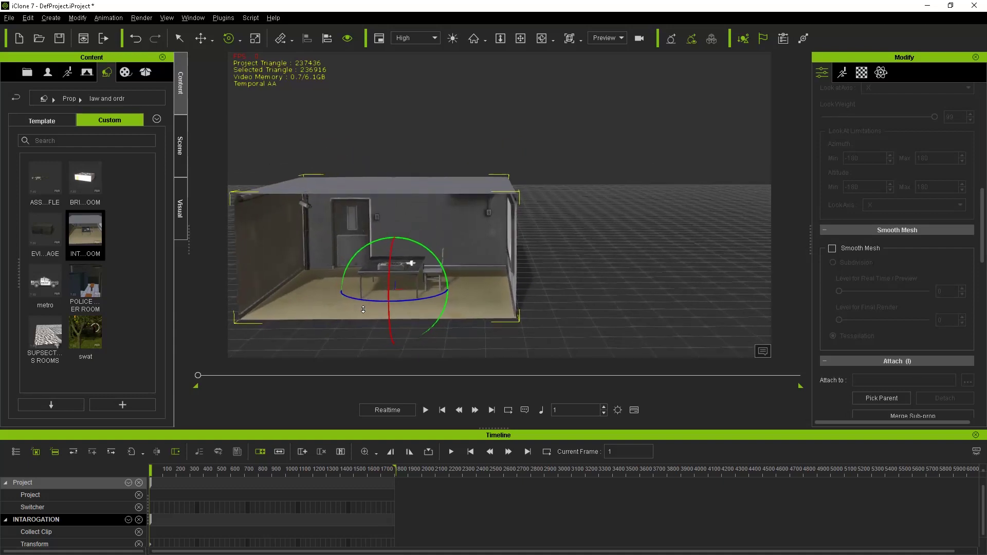
scroll(355, 308, up, 2)
scroll(362, 310, up, 2)
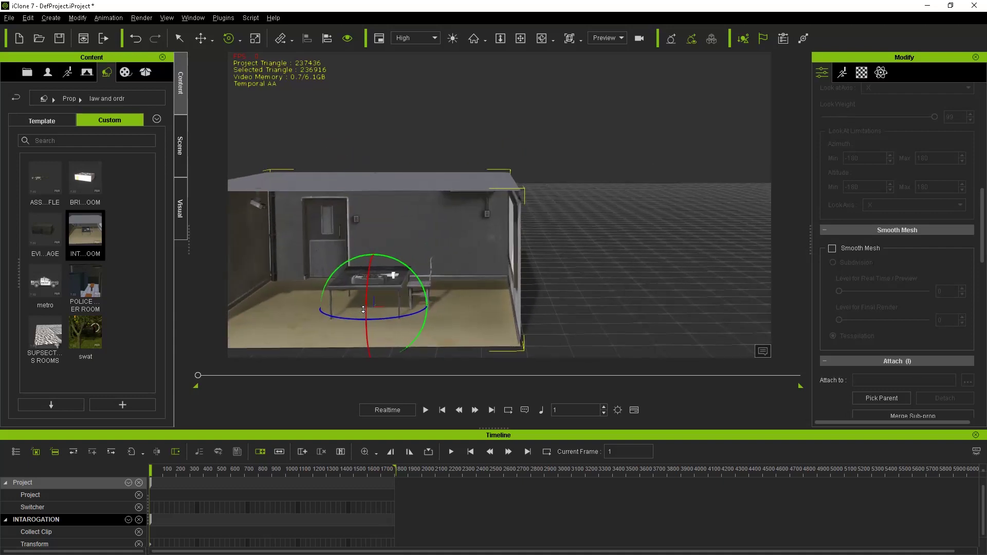
right_drag(363, 309, 392, 265)
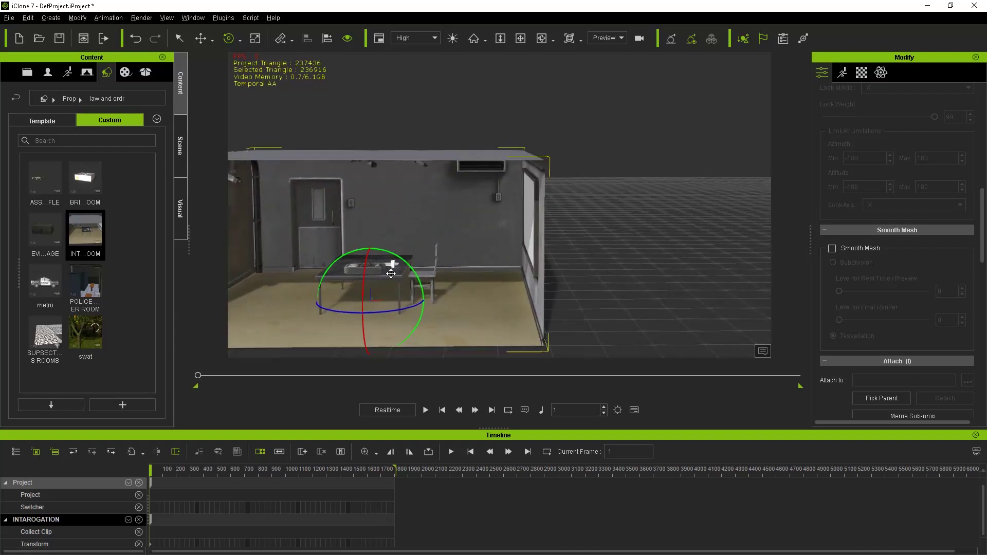
scroll(396, 265, up, 3)
scroll(396, 265, up, 2)
scroll(395, 265, up, 2)
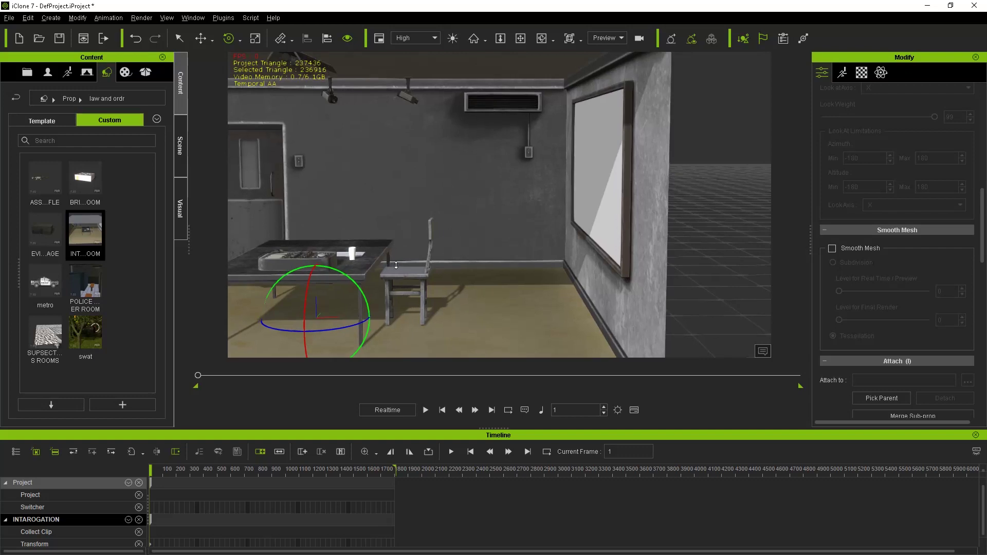
scroll(401, 262, up, 1)
scroll(427, 252, up, 3)
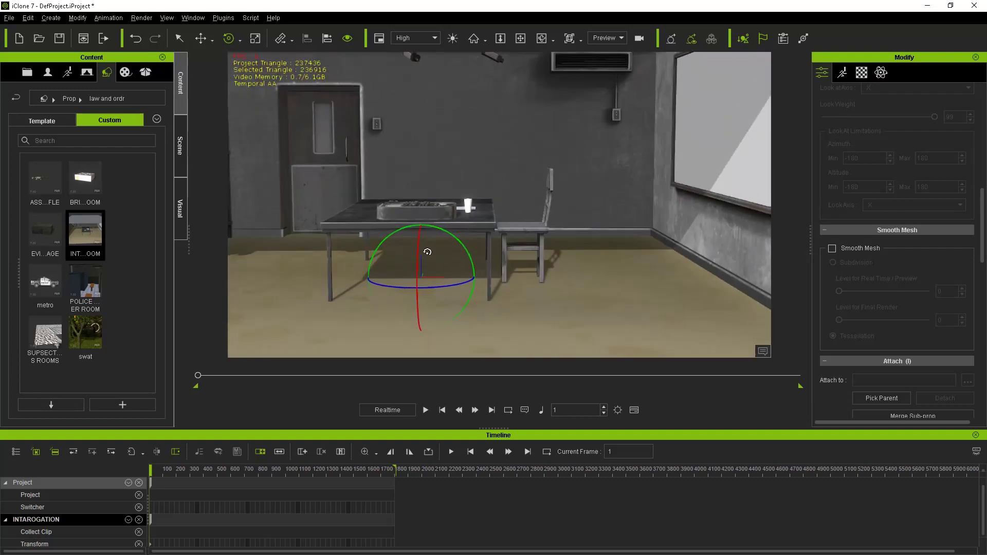
scroll(427, 253, up, 2)
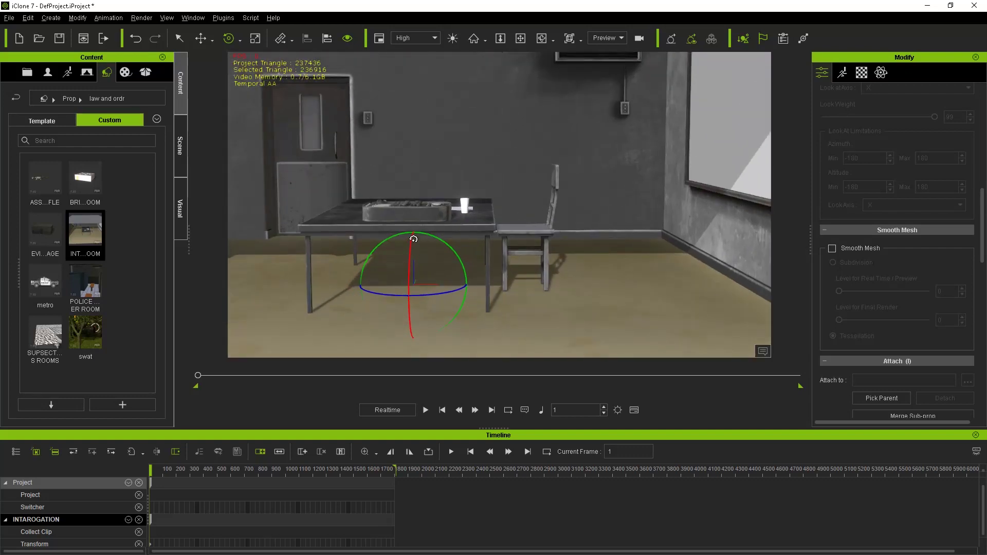
scroll(413, 239, up, 2)
scroll(414, 235, up, 2)
mouse_move(415, 233)
right_down()
mouse_move(414, 290)
mouse_move(491, 296)
mouse_move(476, 198)
mouse_move(471, 338)
right_up()
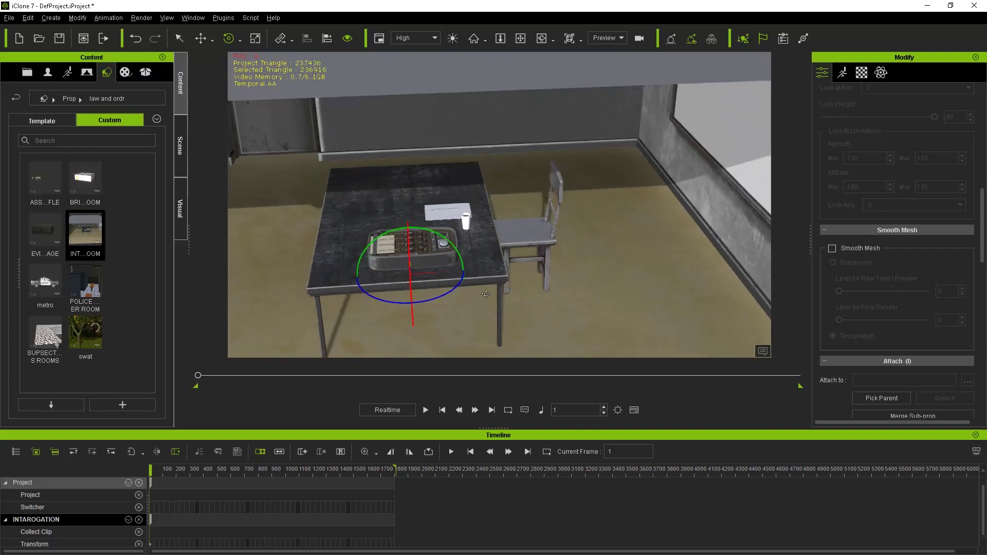
scroll(471, 266, up, 2)
scroll(468, 271, up, 2)
scroll(467, 284, down, 2)
scroll(467, 285, down, 2)
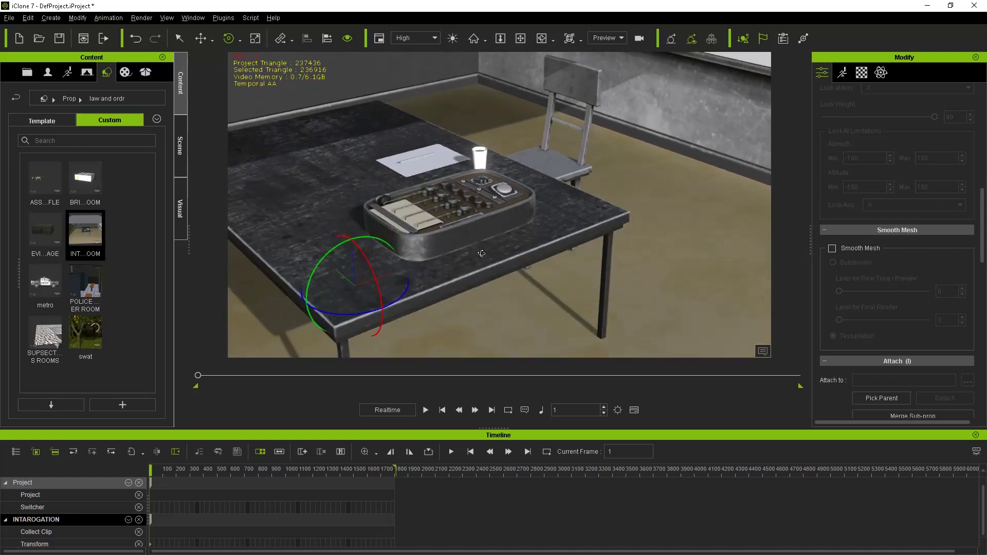
right_drag(467, 285, 459, 203)
scroll(468, 269, up, 4)
right_drag(468, 269, 415, 234)
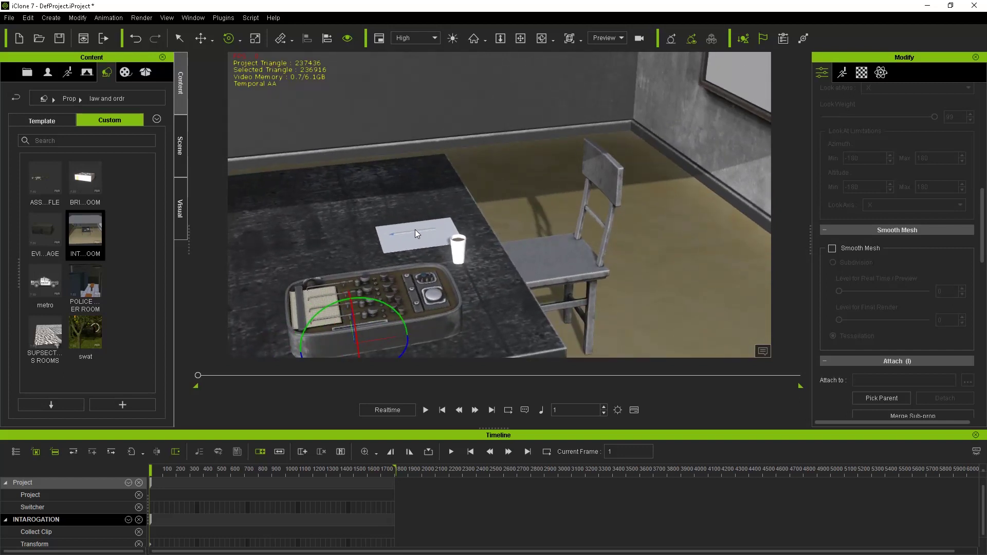
click(414, 229)
click(415, 232)
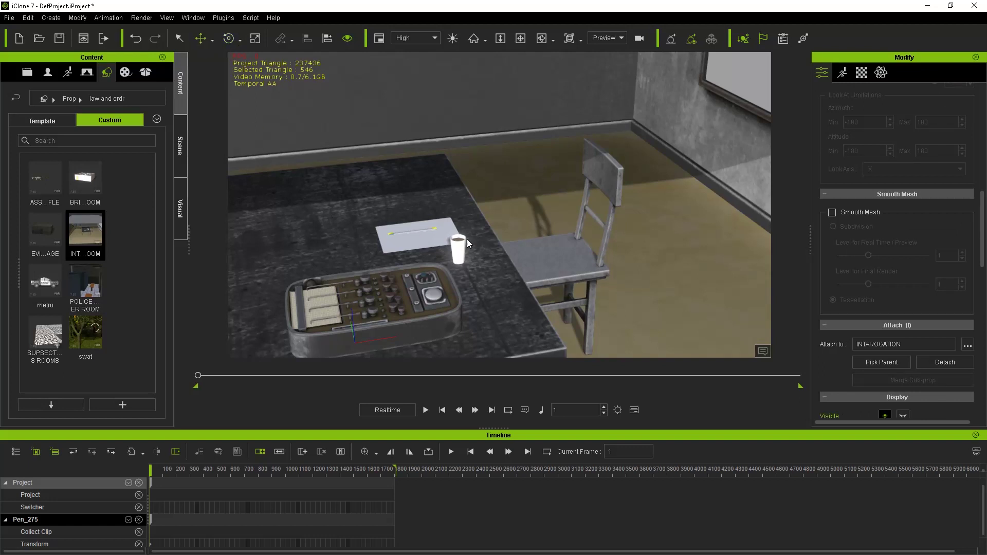
scroll(849, 326, down, 3)
scroll(851, 323, down, 5)
scroll(854, 325, down, 5)
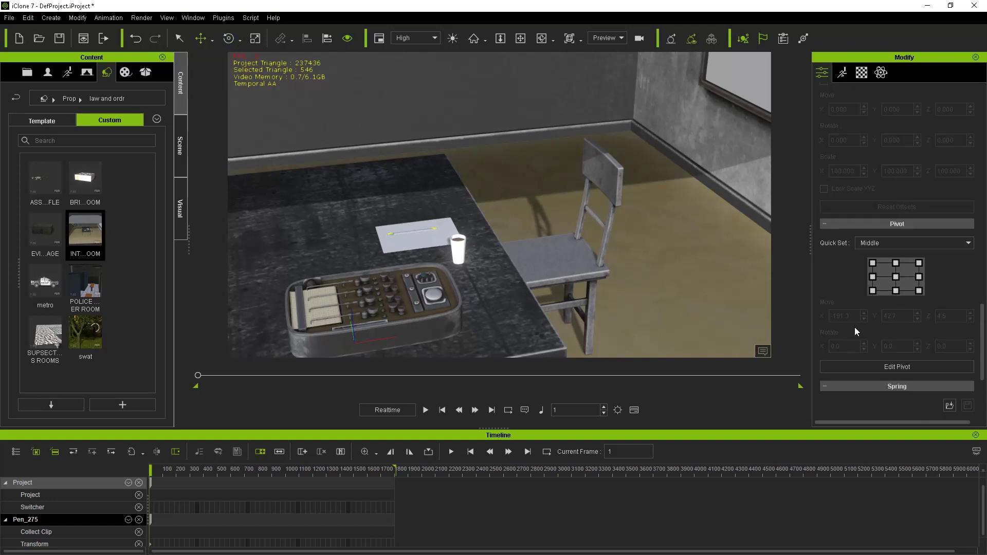
Set the pen's pivot to middle, nudge it up, and select the polygraph.
click(895, 276)
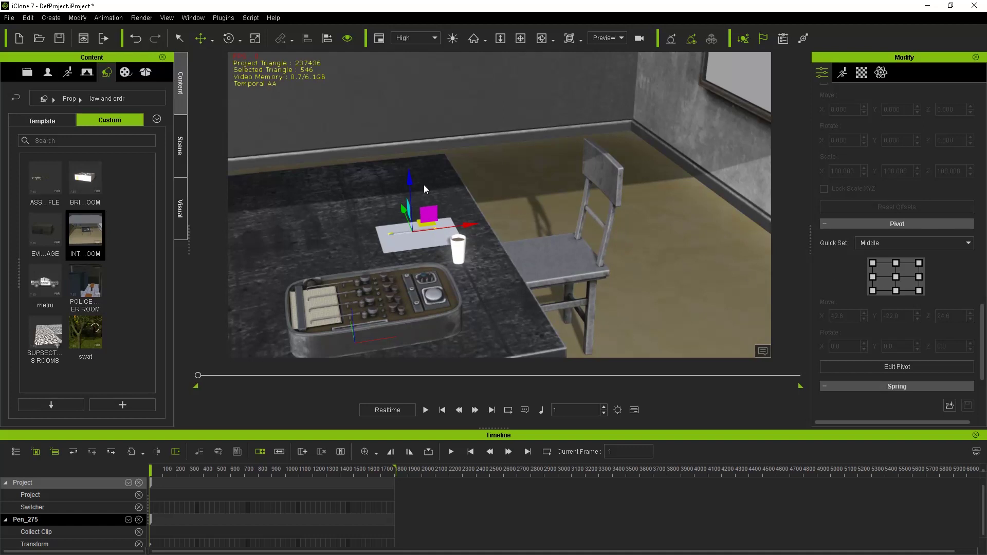
drag(412, 178, 413, 178)
click(394, 316)
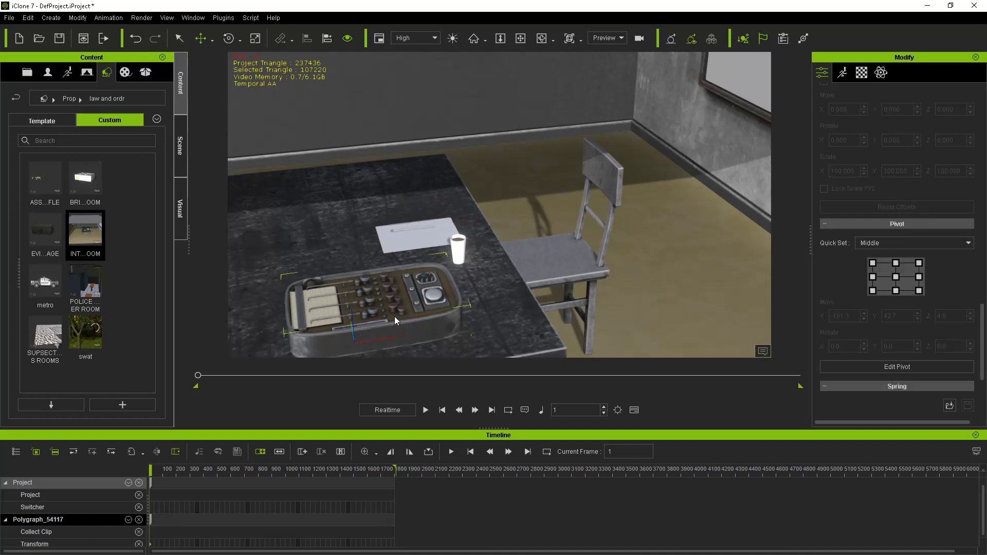
Orbit around the interrogation room and show the Scene object list.
right_drag(439, 323, 422, 279)
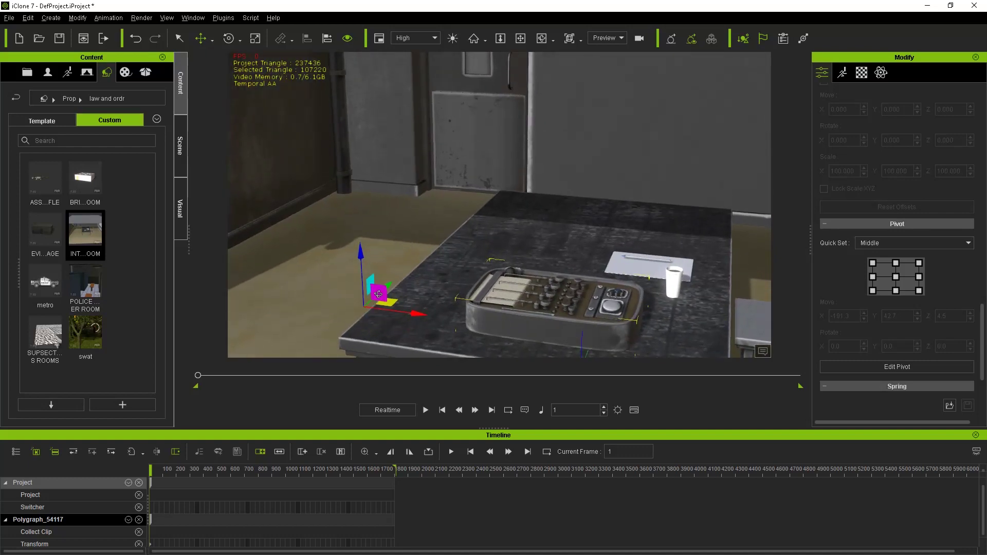
mouse_move(423, 279)
right_down()
mouse_move(365, 294)
mouse_move(518, 317)
mouse_move(505, 260)
mouse_move(458, 241)
mouse_move(502, 258)
mouse_move(388, 240)
mouse_move(540, 266)
right_up()
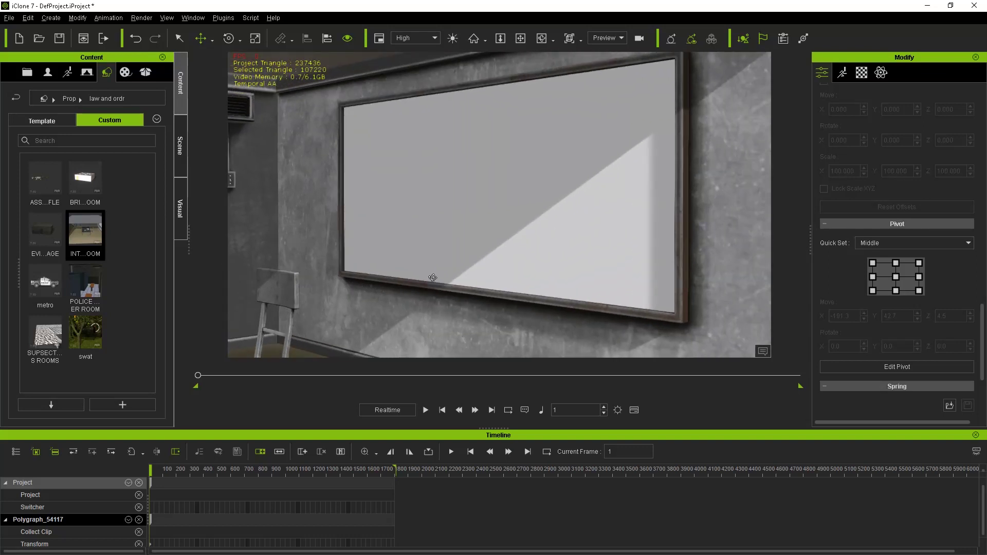
mouse_move(432, 277)
right_down()
mouse_move(564, 280)
mouse_move(511, 270)
right_up()
mouse_move(595, 268)
right_down()
mouse_move(584, 286)
mouse_move(525, 287)
mouse_move(558, 286)
mouse_move(441, 279)
mouse_move(542, 277)
mouse_move(471, 251)
mouse_move(421, 260)
mouse_move(567, 255)
mouse_move(535, 286)
mouse_move(525, 260)
mouse_move(540, 275)
right_up()
scroll(567, 254, down, 5)
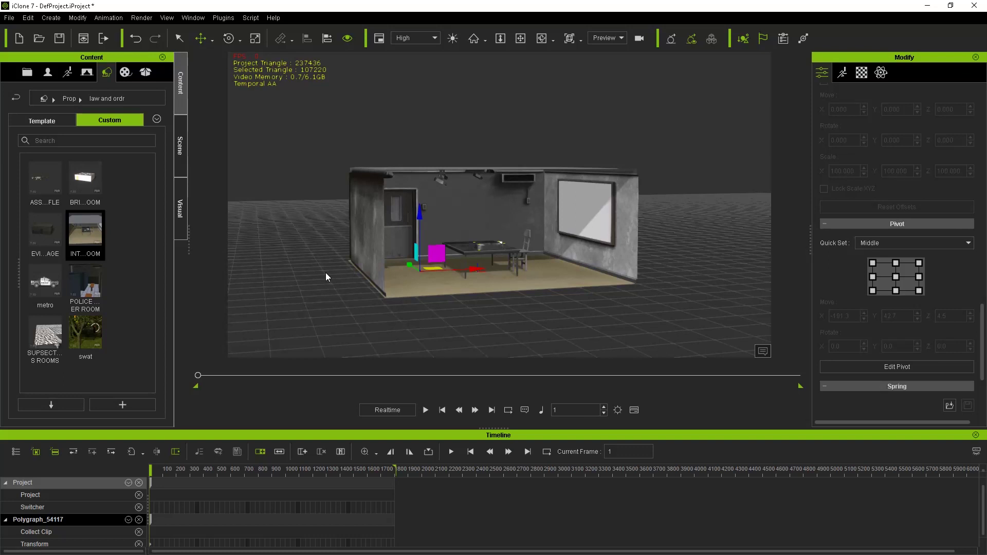
click(180, 150)
Collapse the interrogation room's parts and delete the polygraph.
click(23, 130)
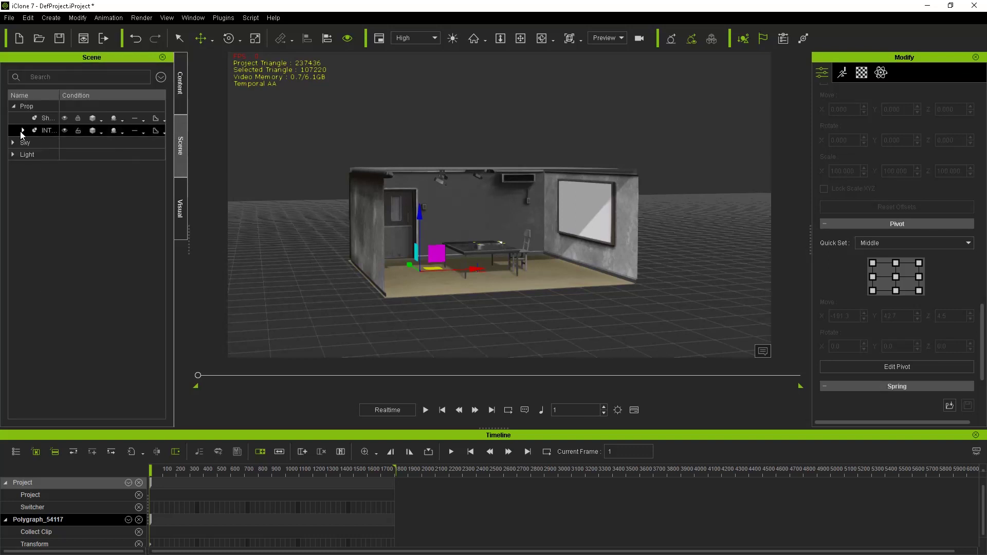
right_click(380, 260)
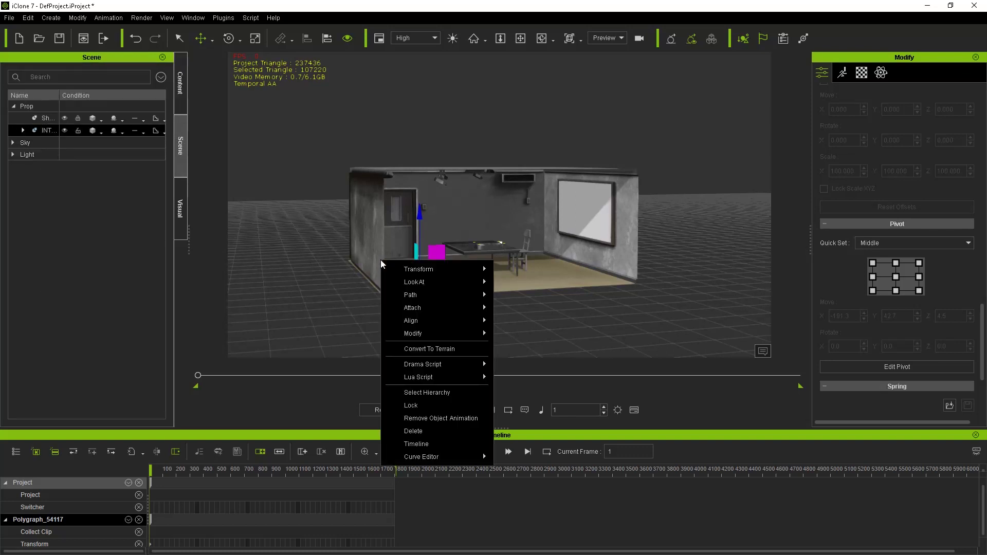
mouse_move(418, 377)
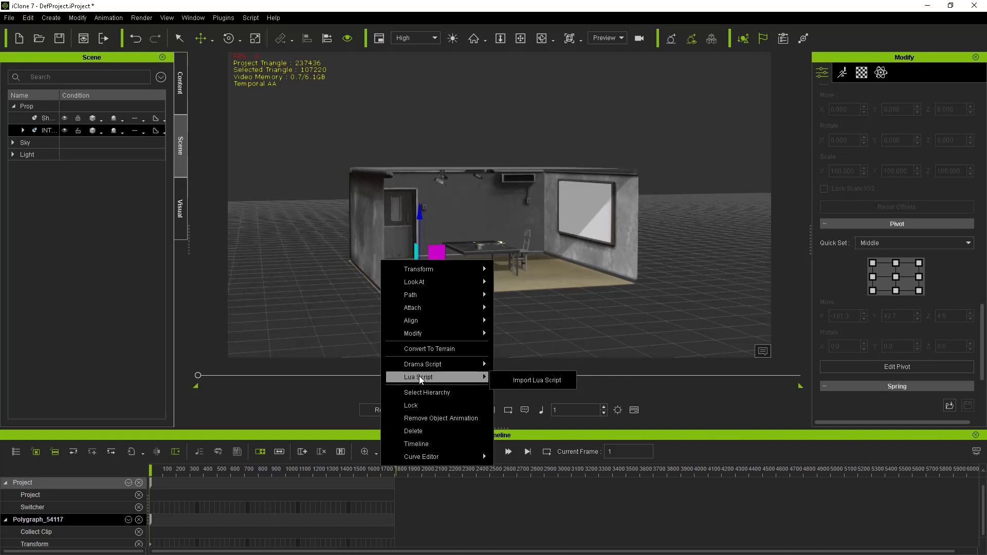
click(416, 432)
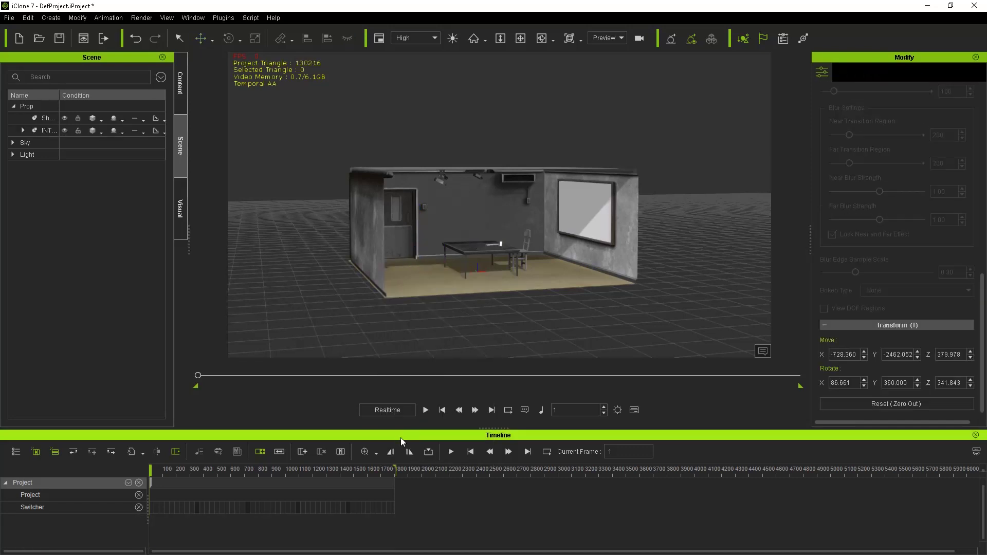
Delete the interrogation room and load the POLICE LOCKER ROOM prop.
click(376, 266)
right_click(375, 266)
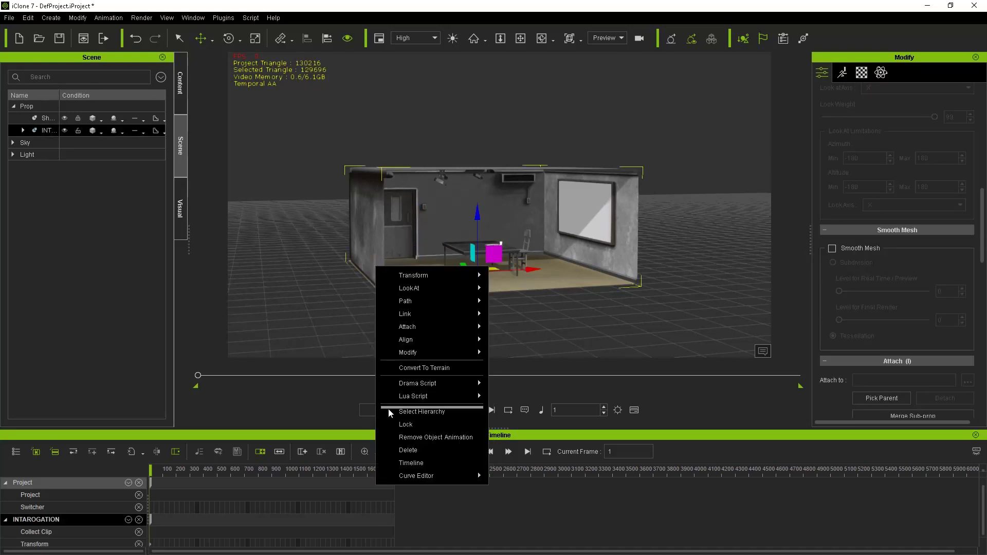
click(420, 443)
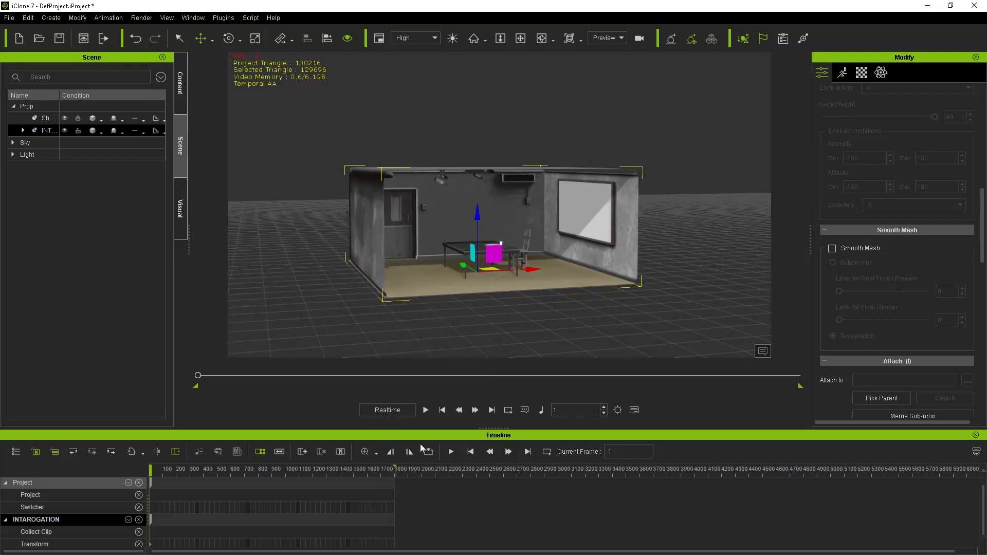
click(180, 93)
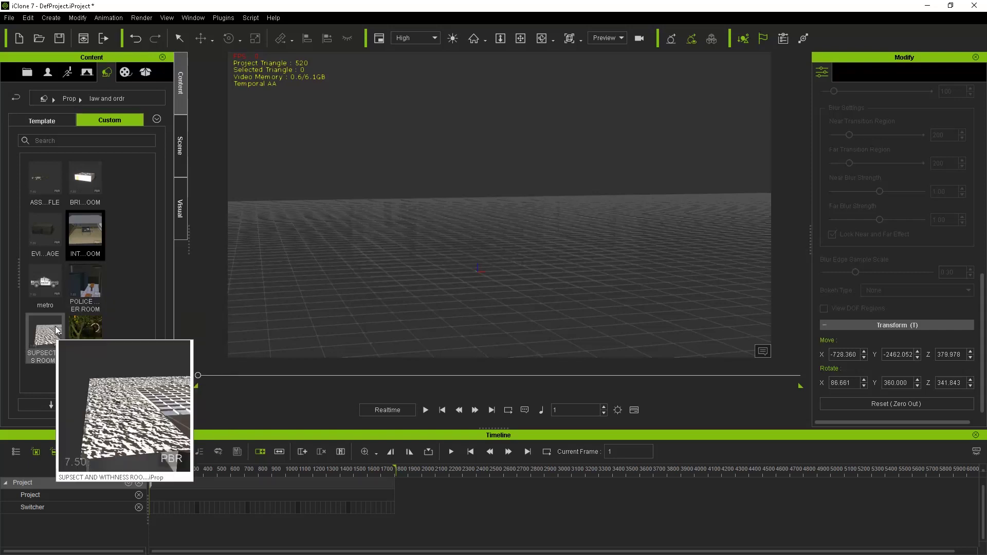
mouse_move(85, 284)
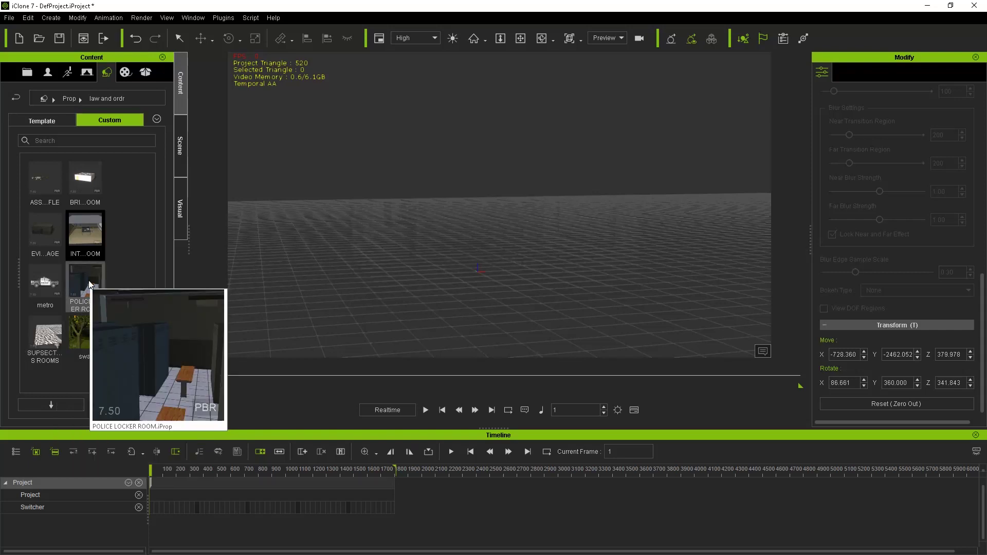
double_click(90, 286)
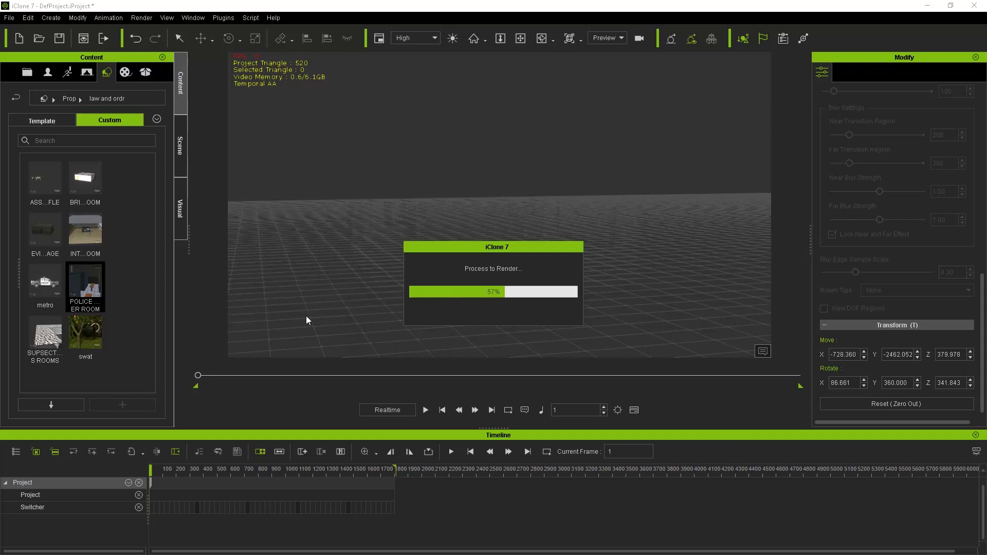
right_drag(377, 303, 337, 287)
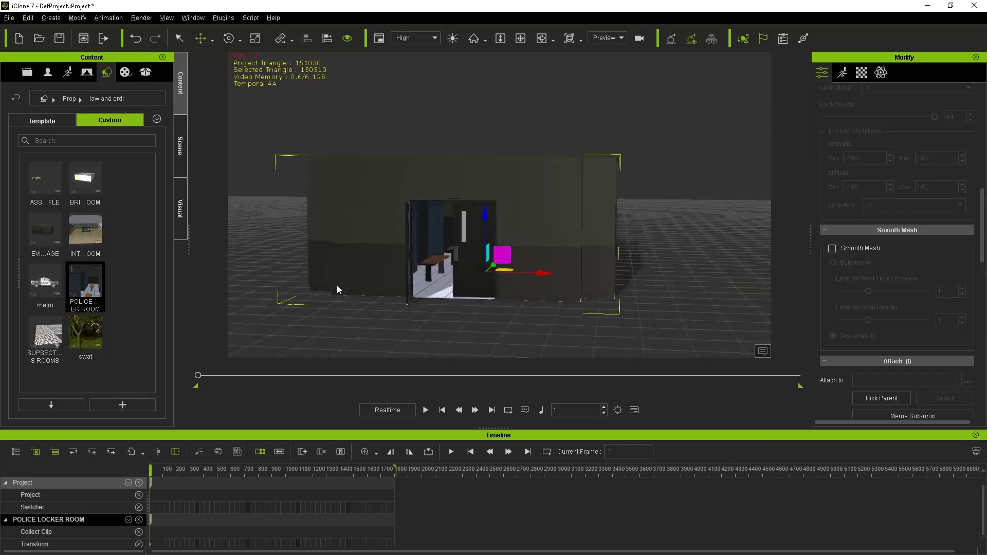
right_drag(406, 283, 410, 289)
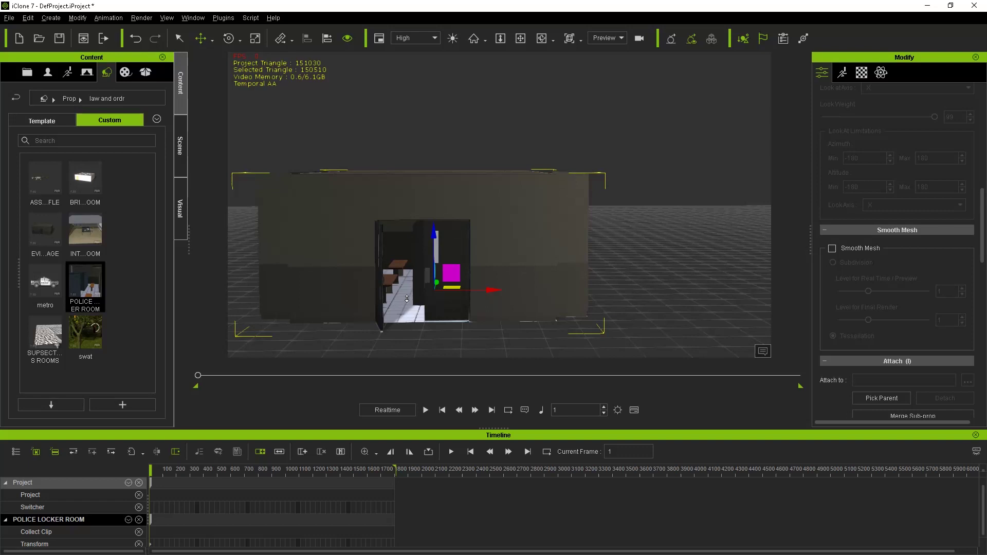
scroll(406, 298, up, 2)
scroll(406, 299, up, 2)
scroll(406, 298, up, 3)
scroll(406, 298, up, 2)
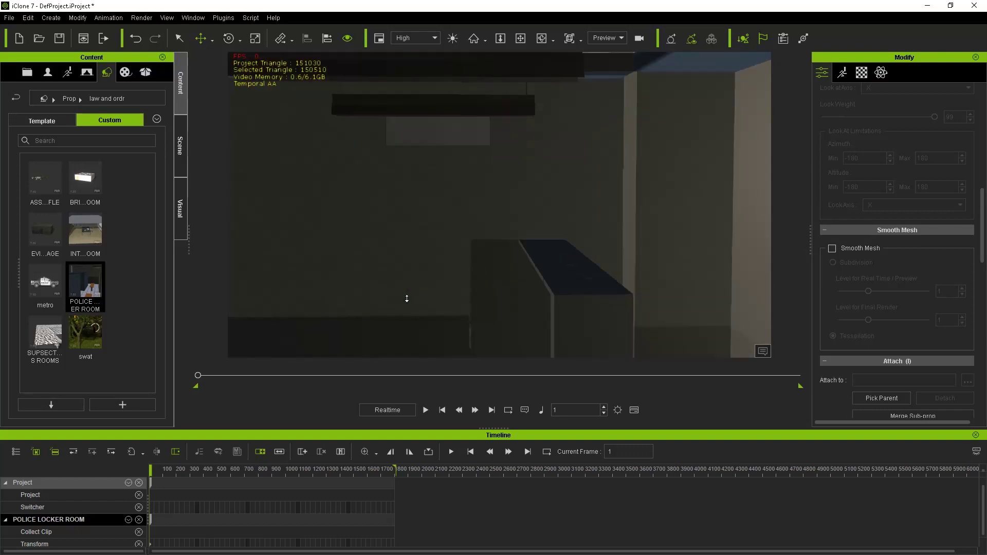
scroll(407, 303, up, 2)
scroll(389, 232, up, 2)
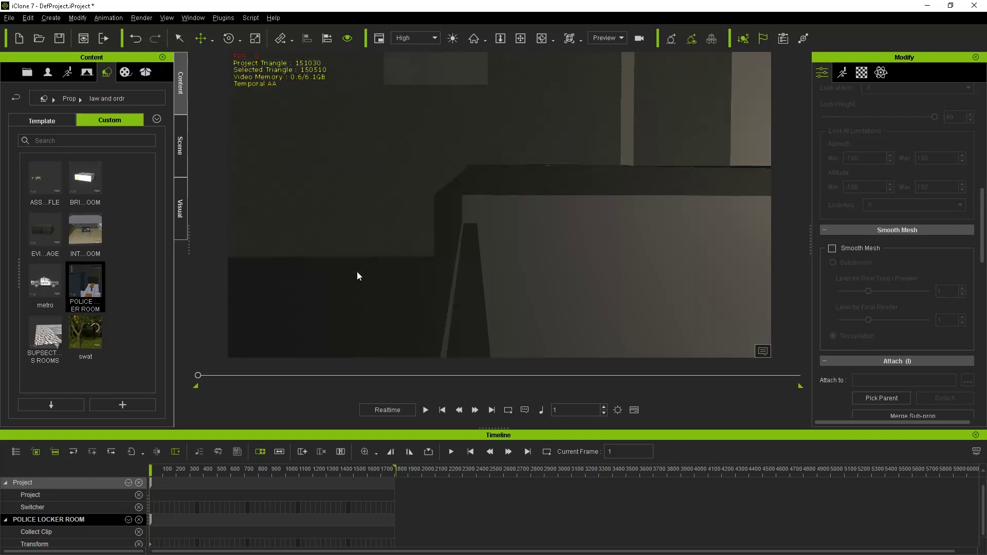
scroll(358, 274, up, 2)
mouse_move(363, 298)
middle_down()
mouse_move(435, 238)
mouse_move(427, 258)
mouse_move(483, 266)
mouse_move(437, 225)
mouse_move(399, 242)
mouse_move(406, 270)
middle_up()
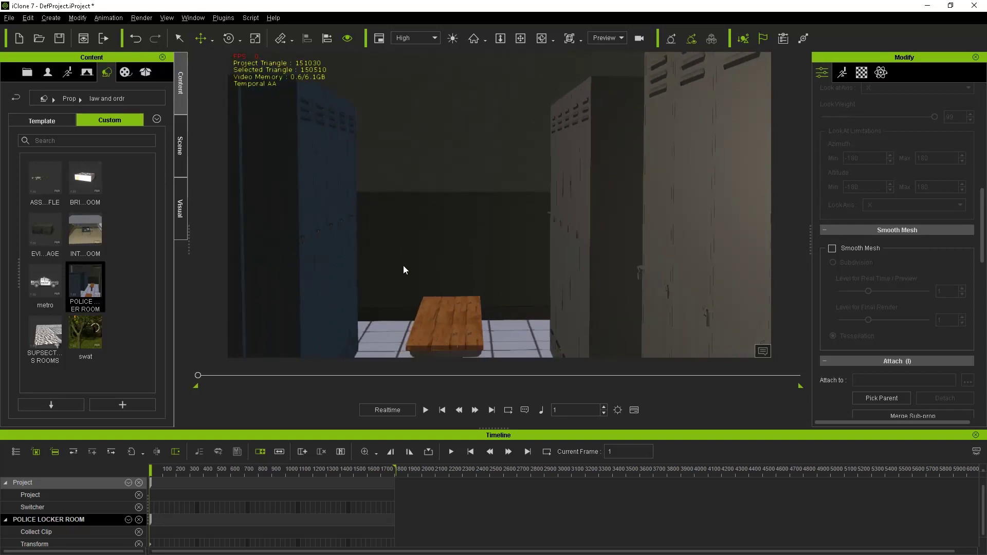
scroll(402, 275, up, 3)
scroll(403, 276, down, 3)
scroll(403, 279, down, 2)
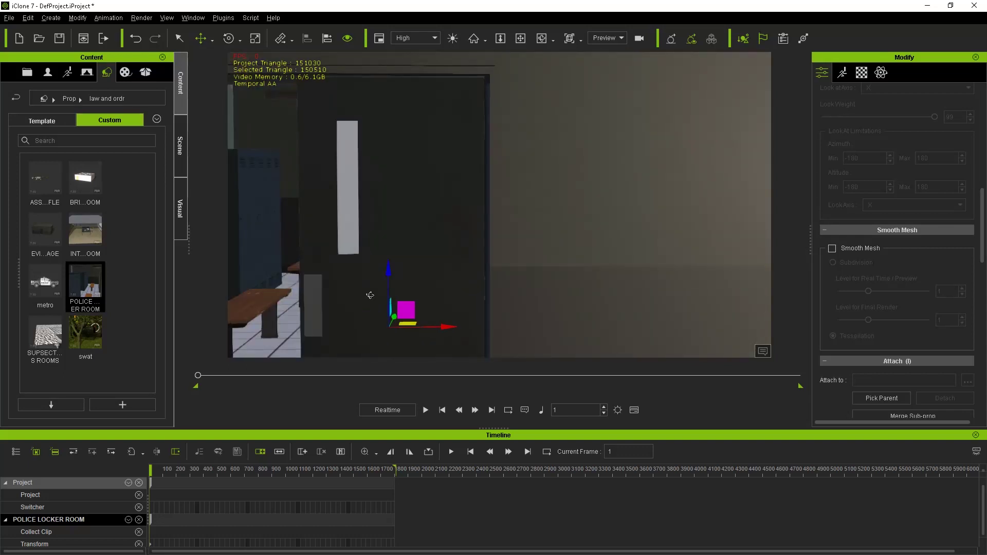
scroll(369, 295, down, 3)
scroll(386, 302, up, 3)
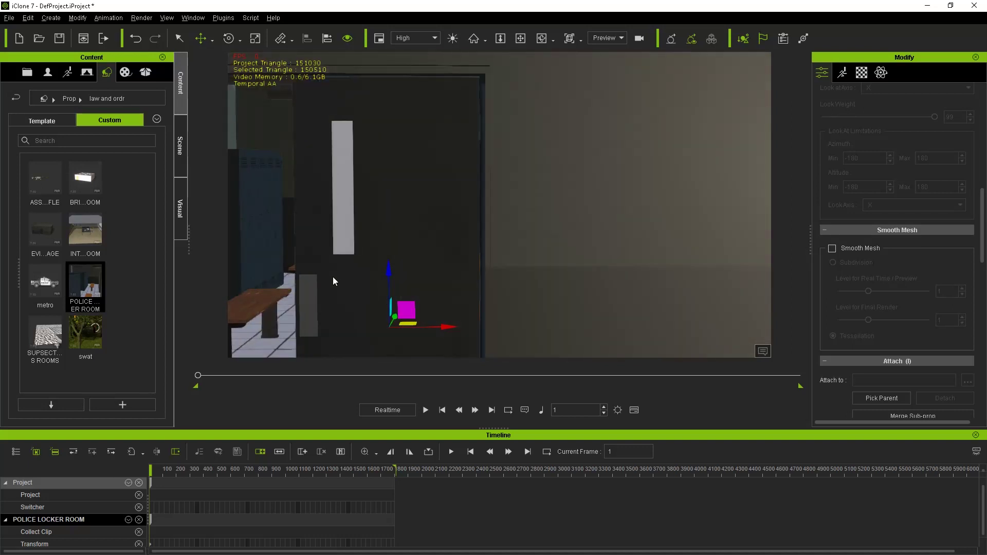
mouse_move(333, 281)
middle_down()
mouse_move(515, 286)
mouse_move(410, 280)
mouse_move(469, 278)
middle_up()
scroll(434, 282, down, 2)
scroll(514, 286, up, 2)
scroll(426, 282, up, 2)
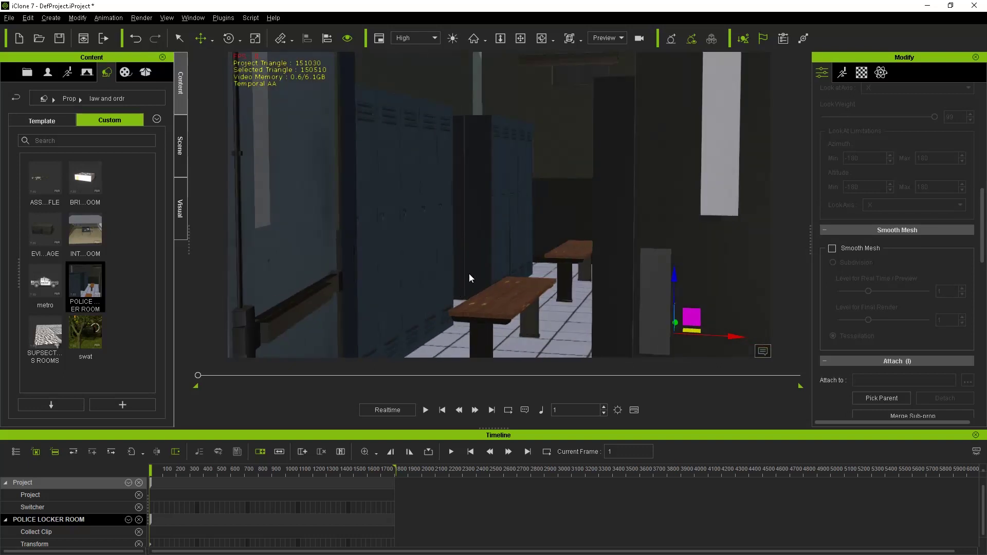
scroll(471, 270, down, 2)
scroll(460, 283, down, 2)
scroll(459, 282, down, 2)
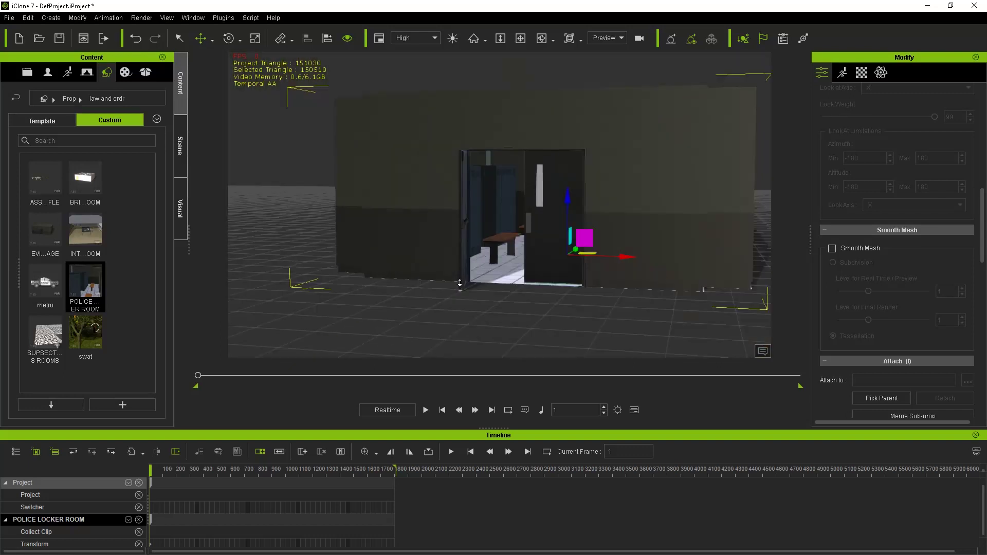
mouse_move(495, 231)
middle_down()
mouse_move(408, 317)
mouse_move(469, 325)
mouse_move(449, 252)
mouse_move(434, 310)
middle_up()
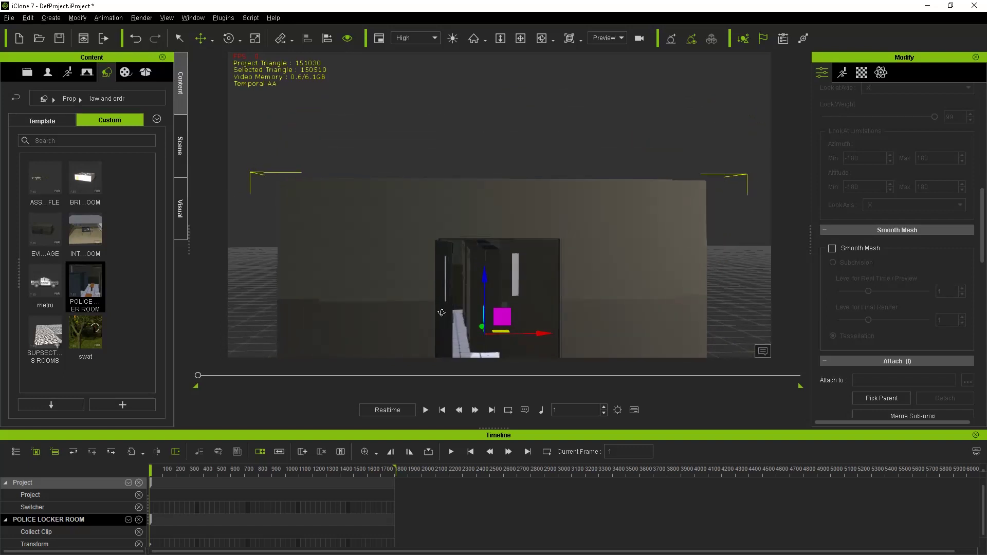
right_click(426, 291)
click(444, 473)
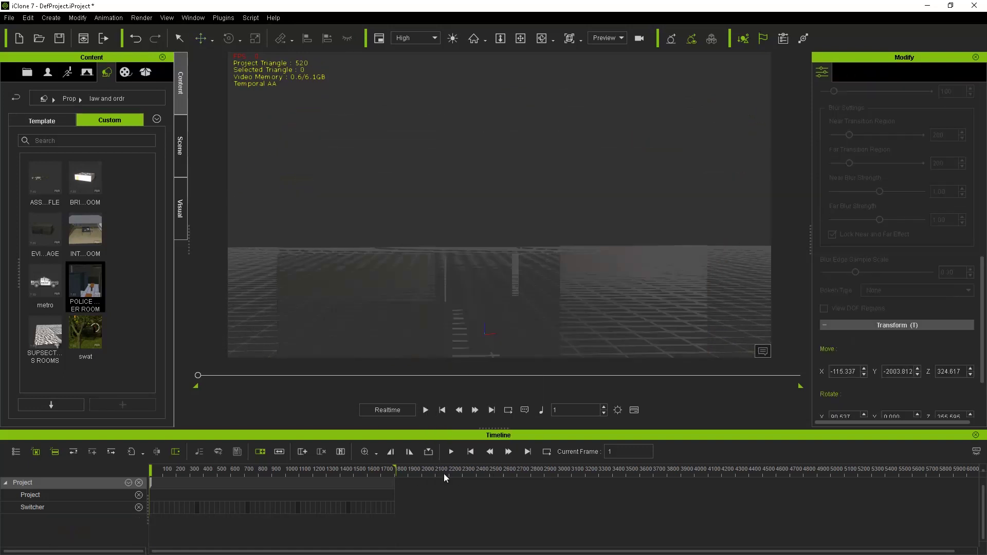
Load THE LINE UP room and orbit along its walls and hallway of doors.
double_click(39, 339)
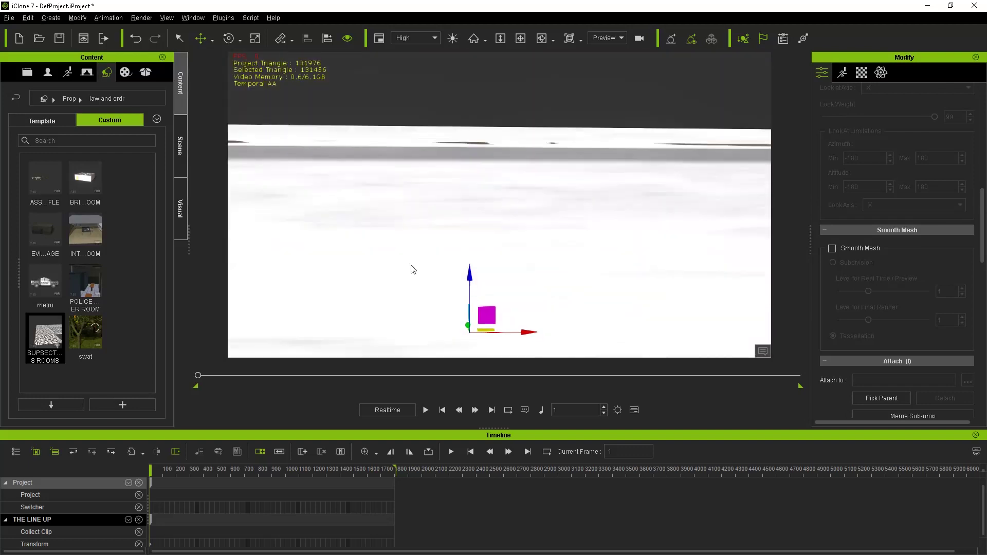
scroll(410, 262, down, 2)
scroll(410, 264, down, 2)
scroll(412, 268, down, 3)
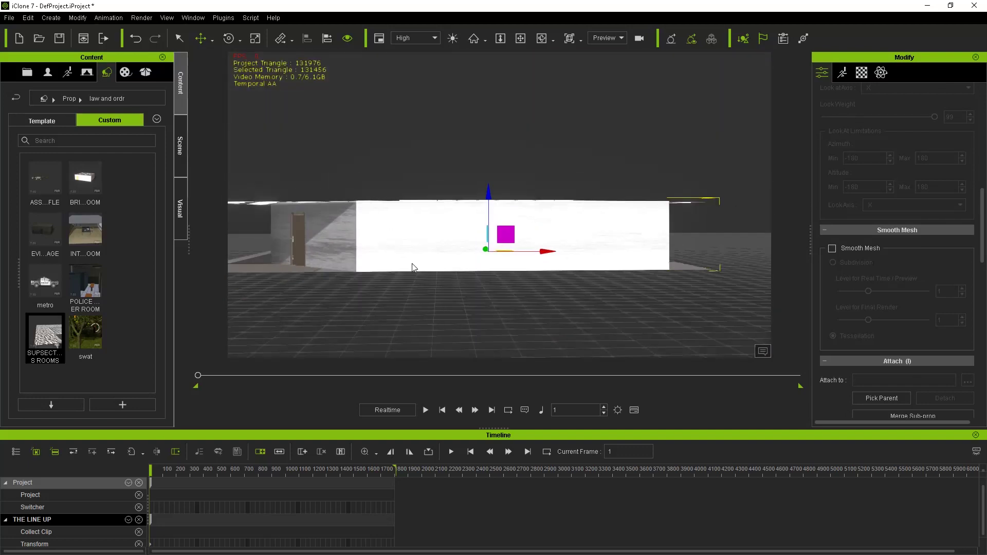
mouse_move(401, 252)
right_down()
mouse_move(451, 272)
mouse_move(375, 265)
mouse_move(534, 270)
mouse_move(540, 250)
mouse_move(514, 262)
mouse_move(524, 270)
mouse_move(521, 258)
right_up()
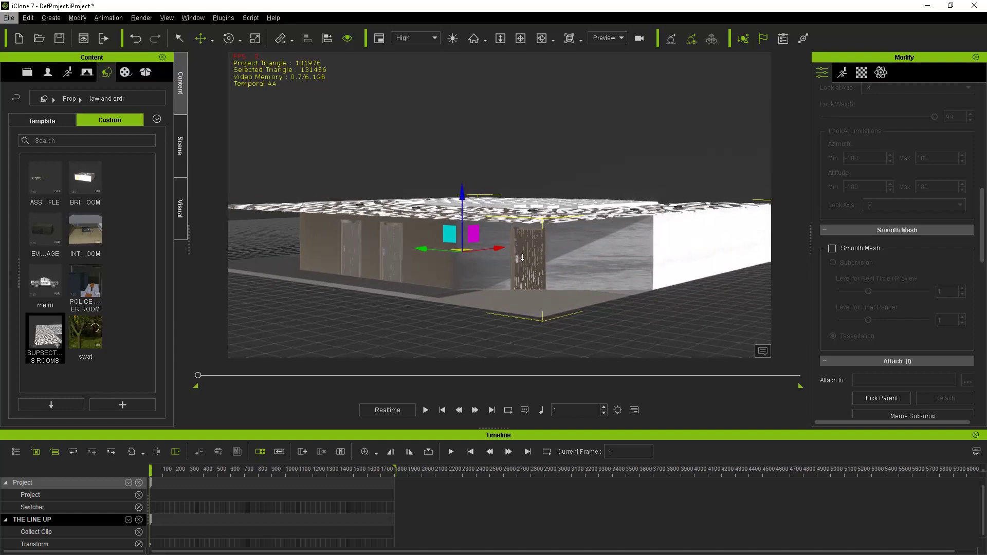
scroll(522, 257, up, 3)
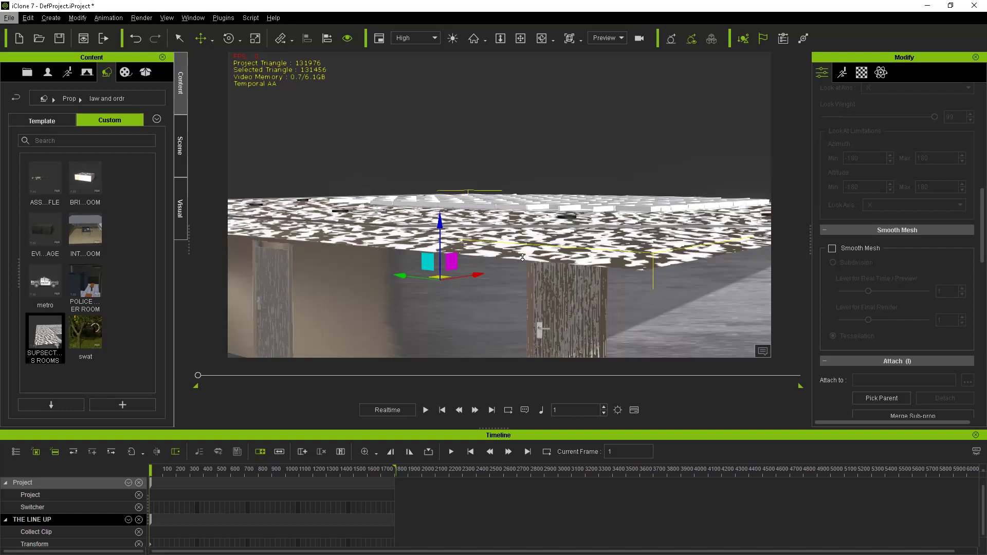
scroll(523, 258, up, 3)
scroll(522, 257, up, 2)
mouse_move(519, 283)
middle_down()
mouse_move(512, 197)
mouse_move(504, 228)
mouse_move(470, 210)
mouse_move(385, 239)
mouse_move(592, 249)
mouse_move(562, 254)
mouse_move(584, 246)
mouse_move(536, 264)
mouse_move(626, 275)
mouse_move(437, 220)
mouse_move(442, 240)
mouse_move(556, 265)
mouse_move(290, 210)
middle_up()
mouse_move(383, 235)
middle_down()
mouse_move(397, 209)
mouse_move(489, 221)
mouse_move(357, 223)
mouse_move(378, 246)
mouse_move(363, 231)
mouse_move(505, 282)
mouse_move(483, 269)
mouse_move(406, 279)
mouse_move(306, 248)
middle_up()
Select a chair, focus the view on it, and show the Scene object list.
click(379, 249)
mouse_move(378, 249)
middle_down()
mouse_move(463, 278)
mouse_move(555, 293)
mouse_move(416, 270)
mouse_move(547, 296)
mouse_move(470, 255)
middle_up()
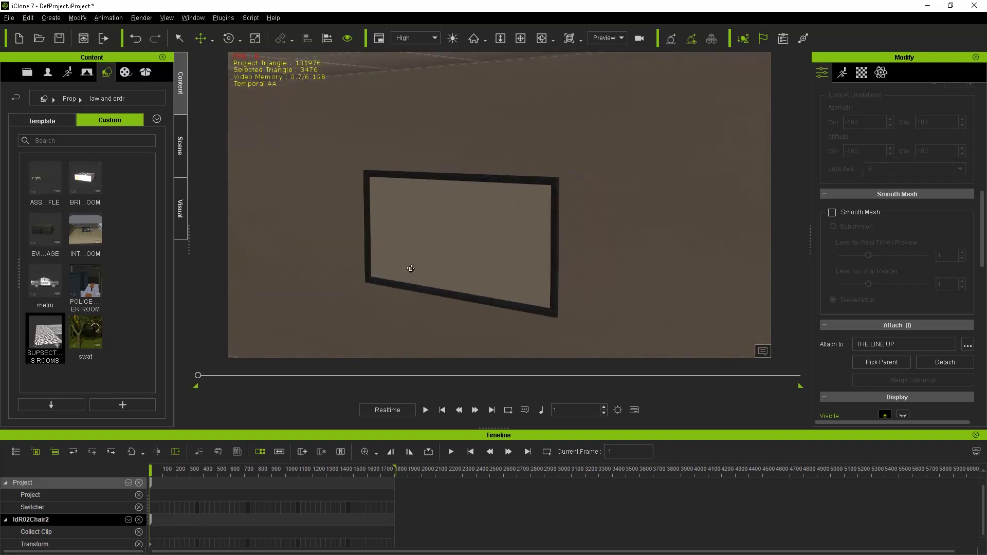
scroll(470, 255, up, 2)
scroll(469, 254, up, 2)
scroll(473, 253, up, 3)
scroll(474, 252, up, 3)
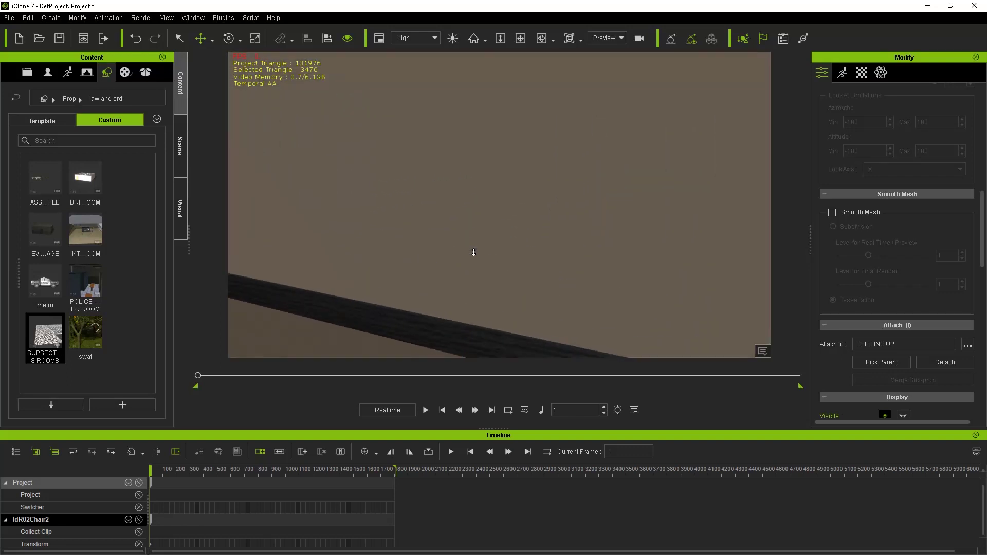
scroll(474, 253, up, 3)
scroll(473, 260, down, 3)
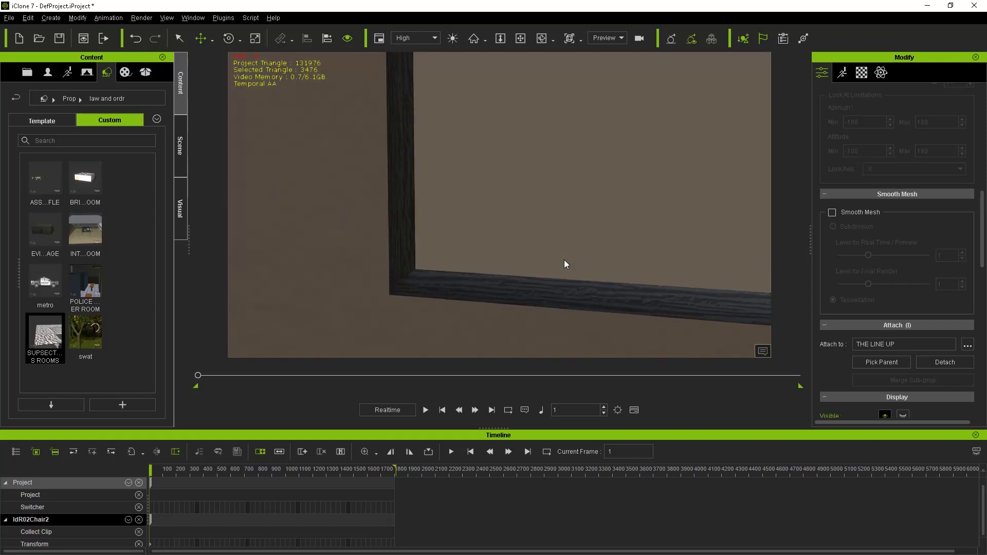
middle_drag(563, 265, 376, 261)
scroll(485, 274, down, 3)
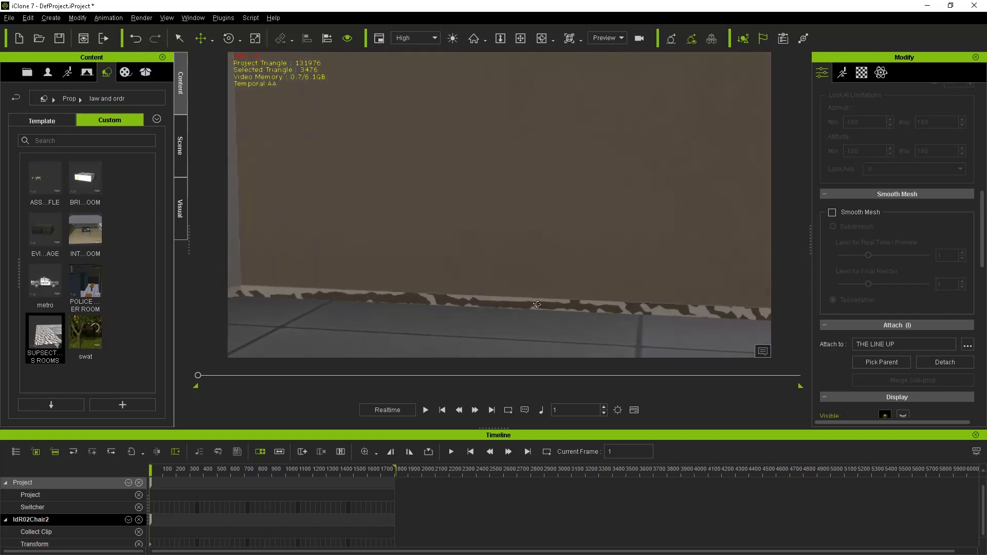
middle_drag(485, 274, 605, 303)
scroll(605, 304, down, 3)
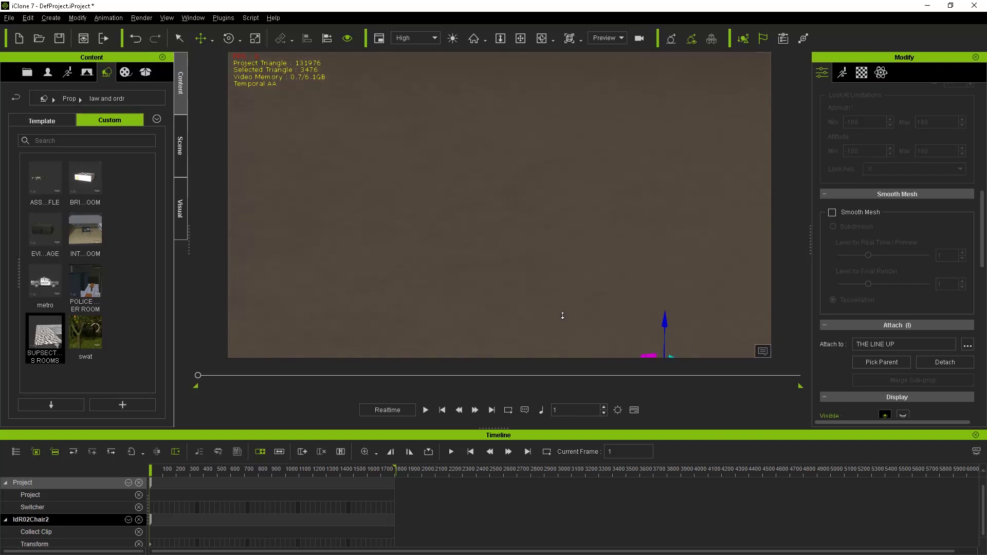
key(f)
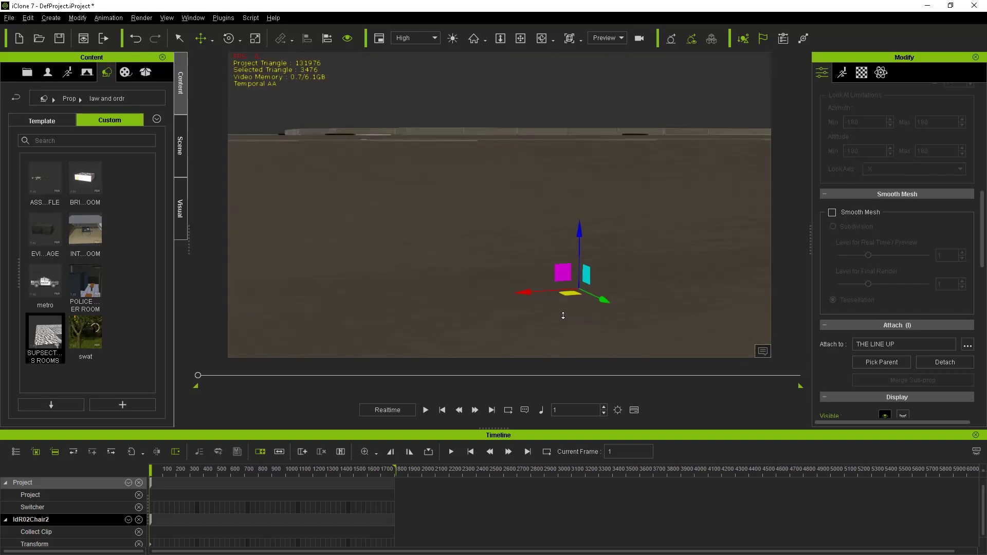
mouse_move(575, 315)
right_down()
mouse_move(488, 238)
mouse_move(529, 274)
right_up()
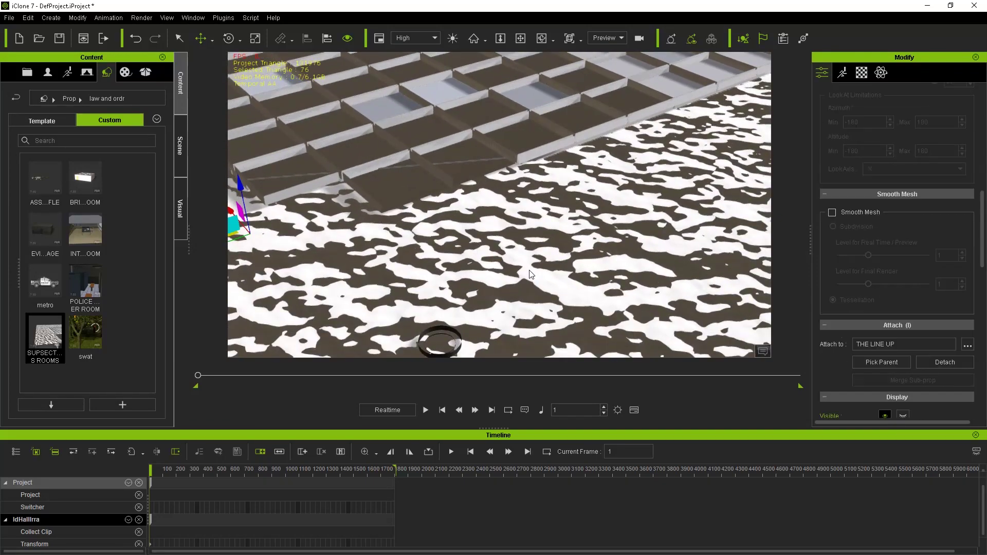
click(179, 145)
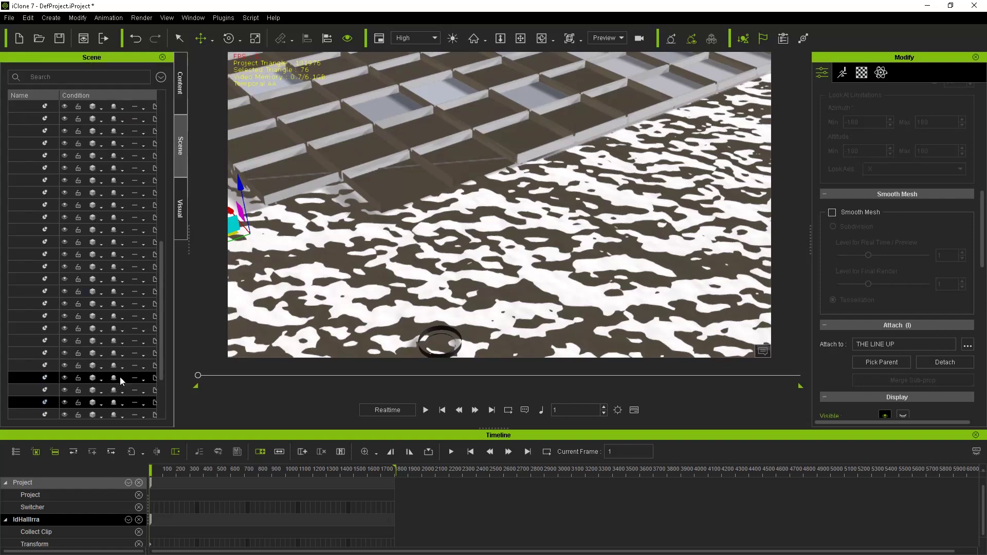
Make the IdHallLights and IdHallIrra objects visible and view the hallway doors.
click(67, 408)
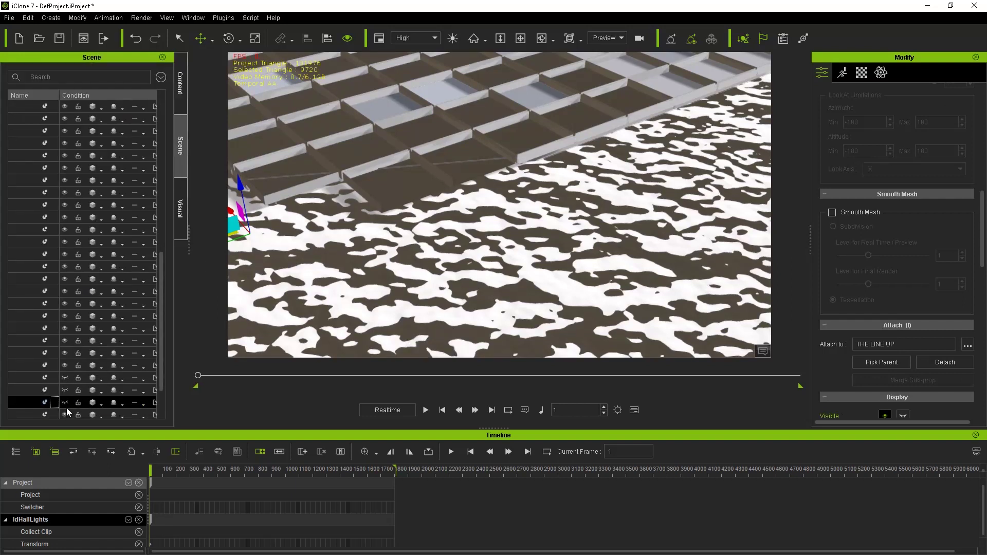
click(66, 401)
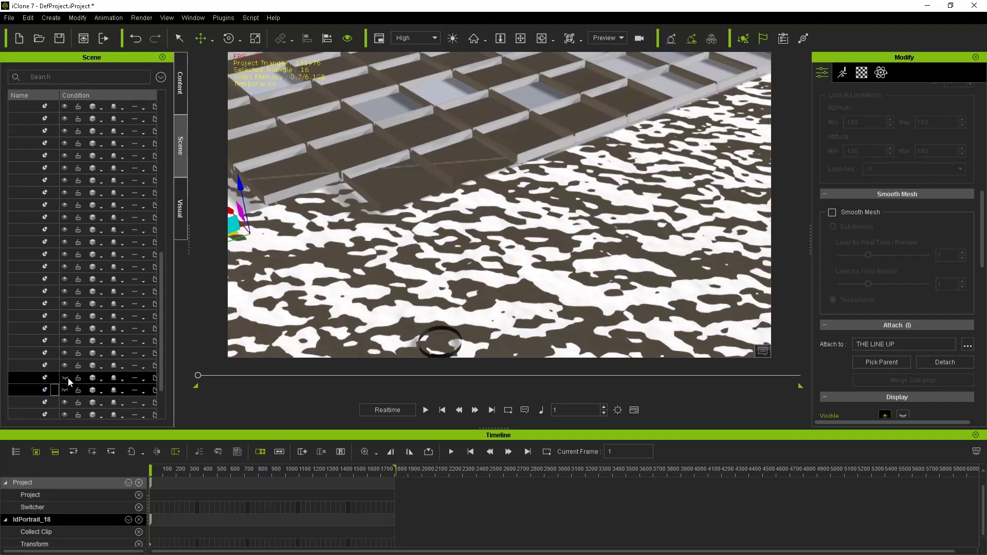
click(67, 378)
scroll(408, 296, down, 3)
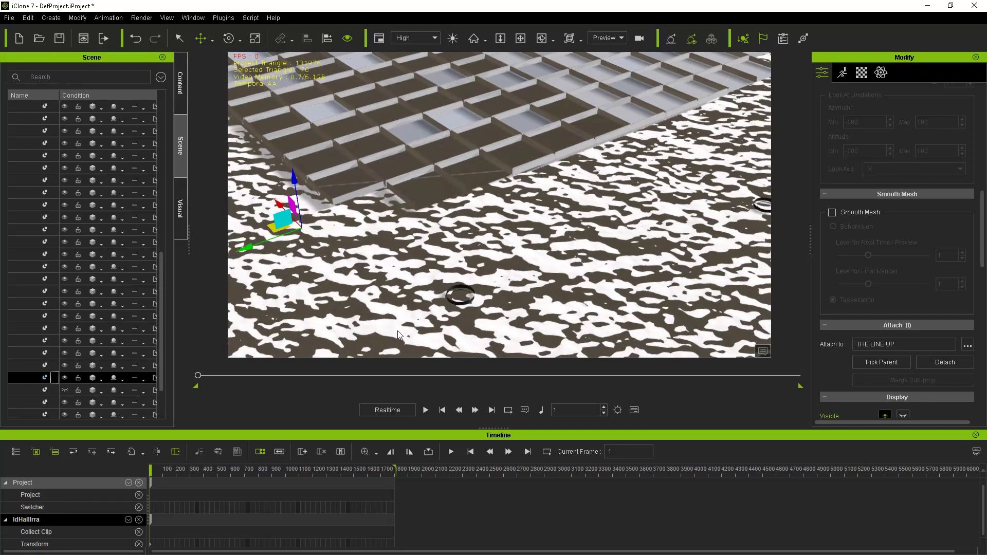
mouse_move(398, 331)
middle_down()
mouse_move(391, 229)
mouse_move(418, 237)
mouse_move(409, 265)
middle_up()
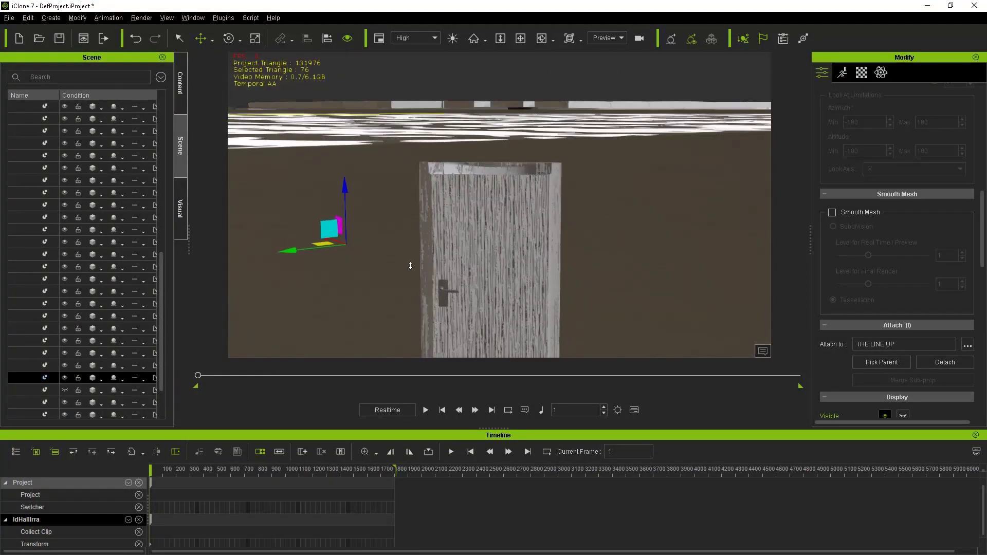
scroll(410, 265, up, 3)
scroll(409, 265, up, 3)
scroll(410, 265, up, 3)
scroll(412, 265, up, 3)
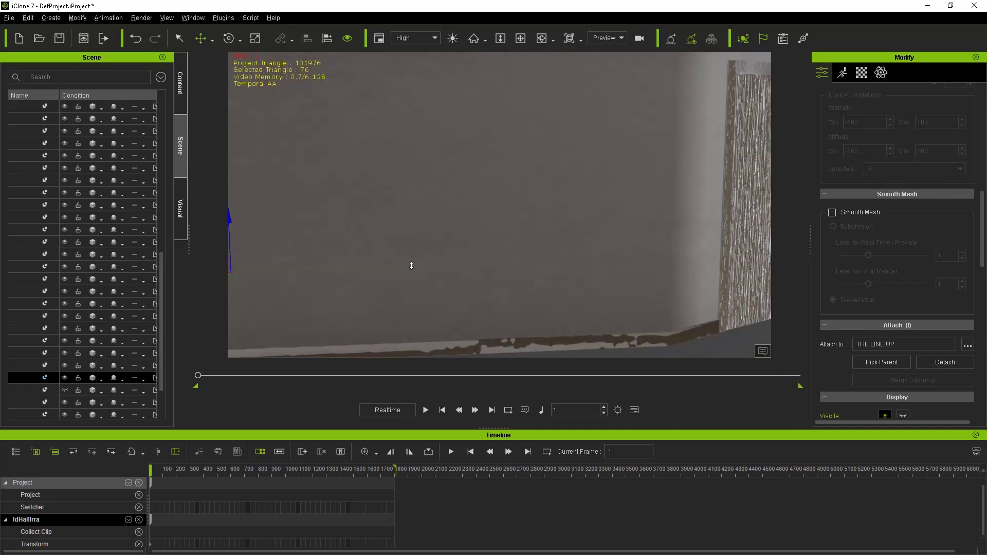
middle_drag(412, 265, 379, 249)
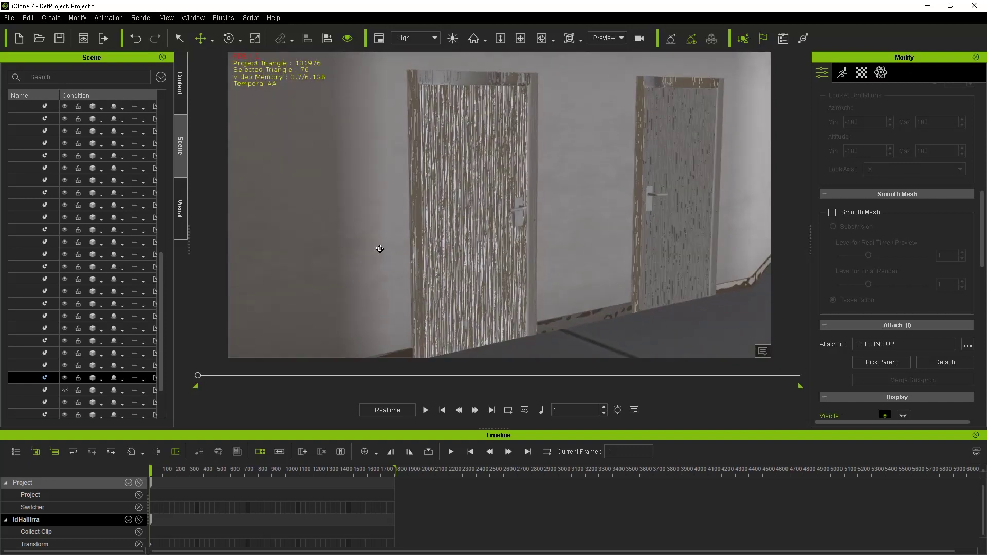
scroll(314, 243, up, 5)
mouse_move(437, 246)
middle_down()
mouse_move(381, 239)
mouse_move(404, 238)
middle_up()
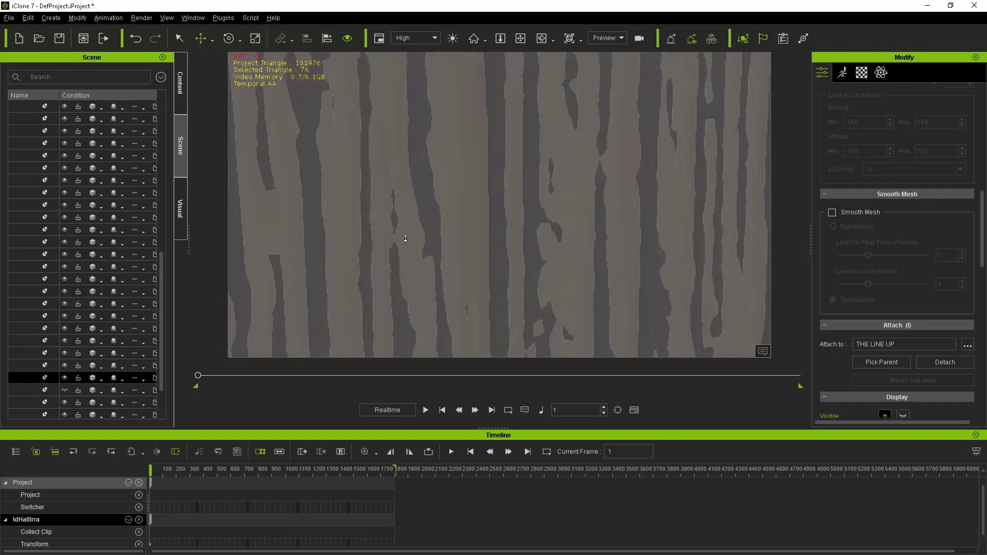
scroll(405, 239, down, 3)
scroll(410, 255, down, 3)
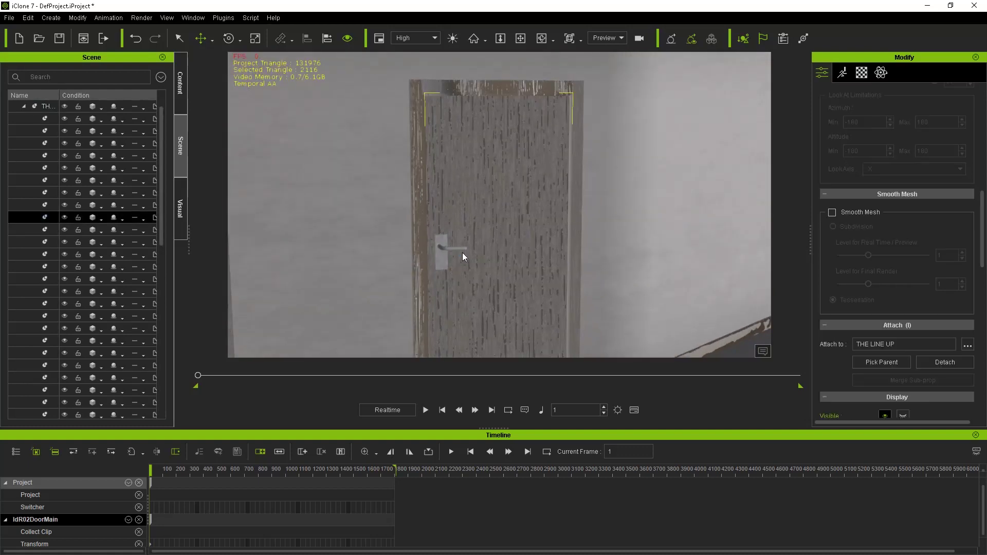
Frame the IdR02DoorMain door and turn on Edit Pivot for it.
mouse_move(389, 258)
middle_down()
mouse_move(457, 263)
mouse_move(447, 250)
mouse_move(324, 241)
middle_up()
scroll(451, 285, up, 3)
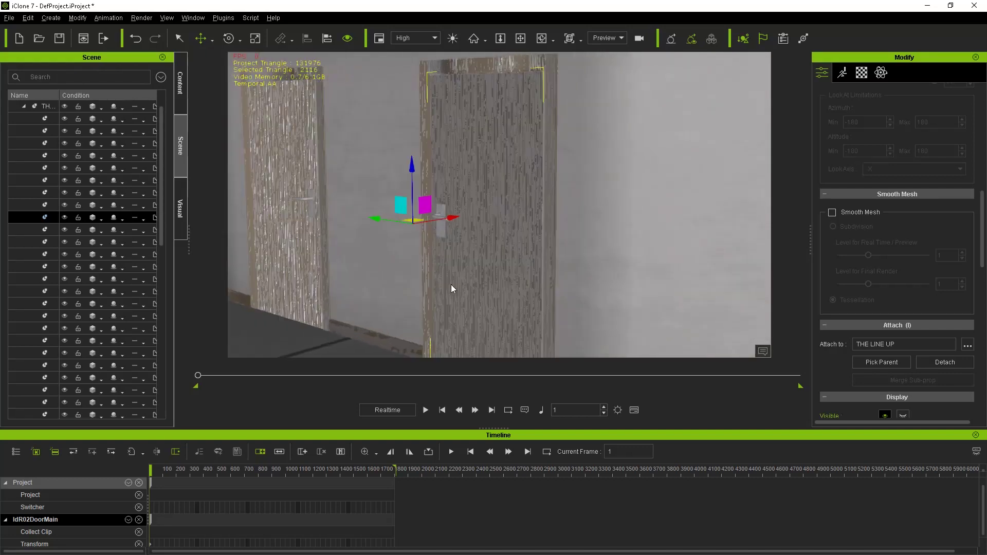
middle_drag(435, 271, 344, 251)
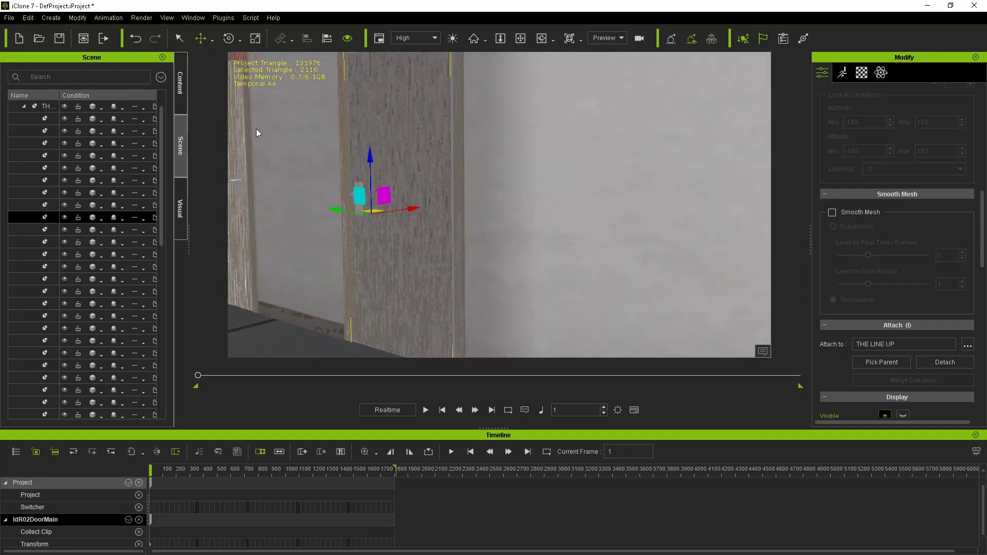
scroll(858, 388, down, 3)
scroll(856, 384, down, 3)
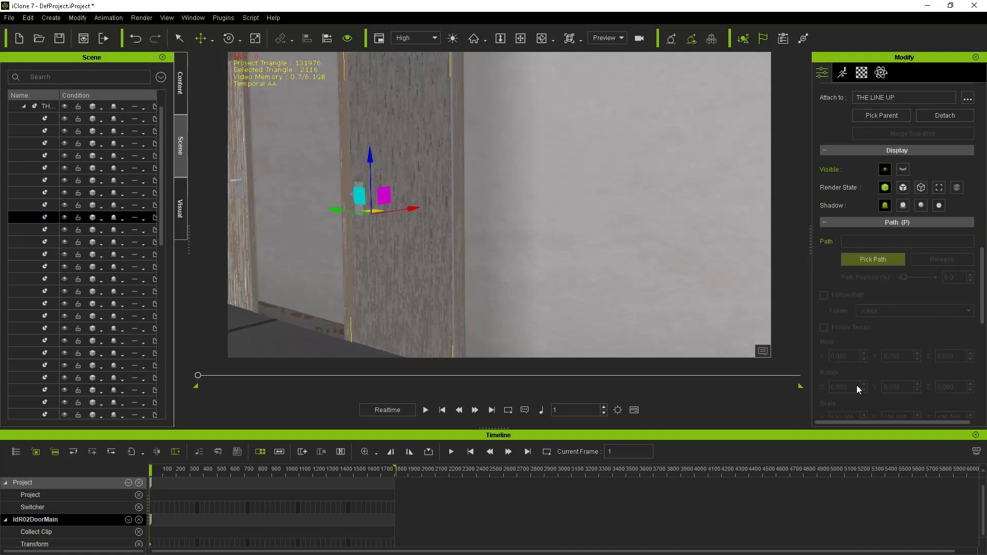
scroll(857, 381, down, 3)
scroll(857, 382, down, 2)
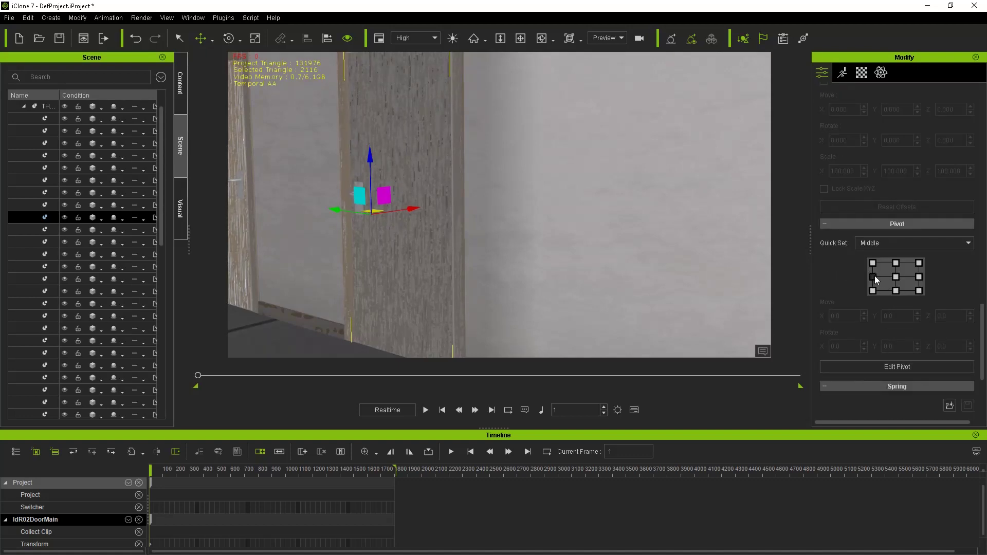
mouse_move(549, 264)
right_down()
mouse_move(712, 288)
mouse_move(645, 283)
right_up()
click(865, 370)
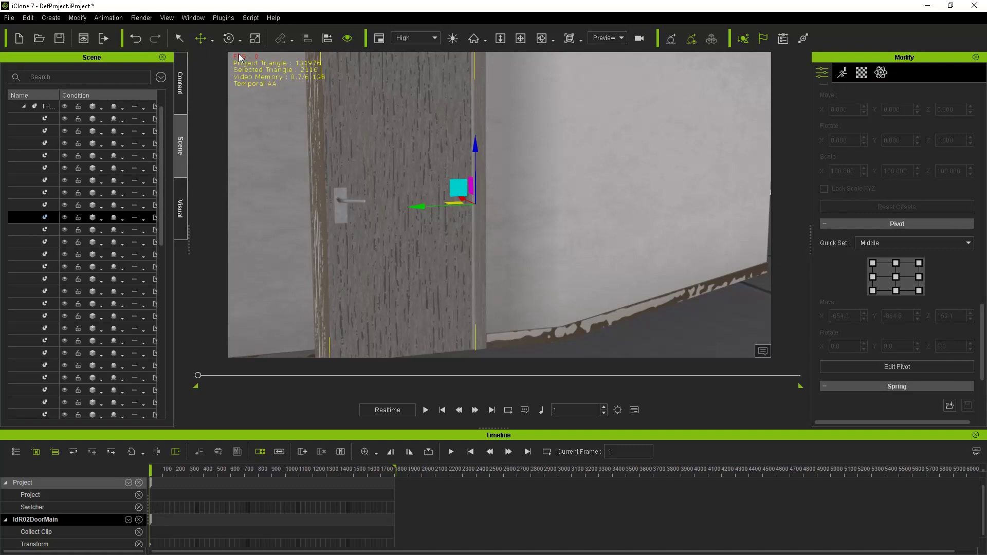
Orbit through the room and select the chair and height-chart wall.
mouse_move(520, 231)
right_down()
mouse_move(403, 242)
mouse_move(400, 262)
right_up()
scroll(400, 259, up, 2)
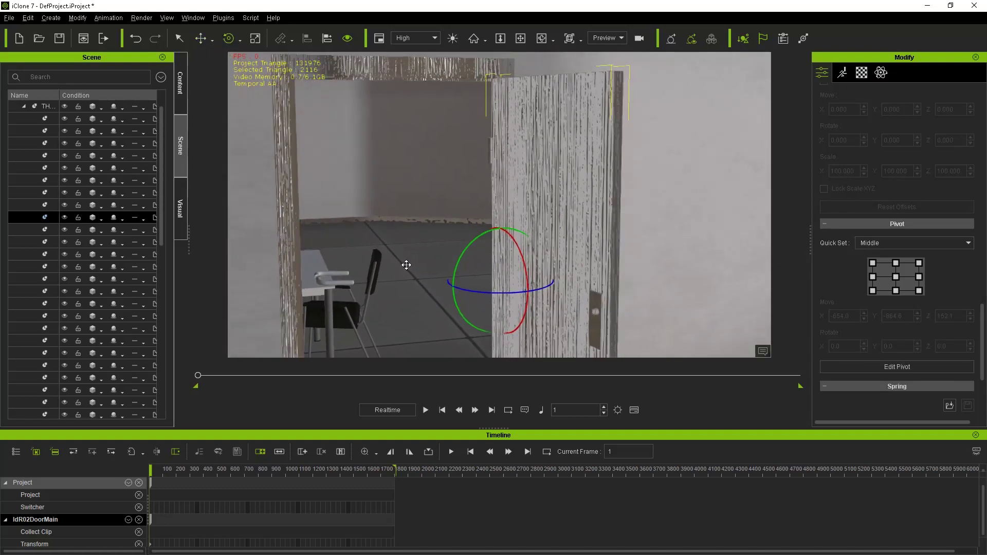
scroll(401, 258, up, 3)
right_drag(391, 244, 343, 247)
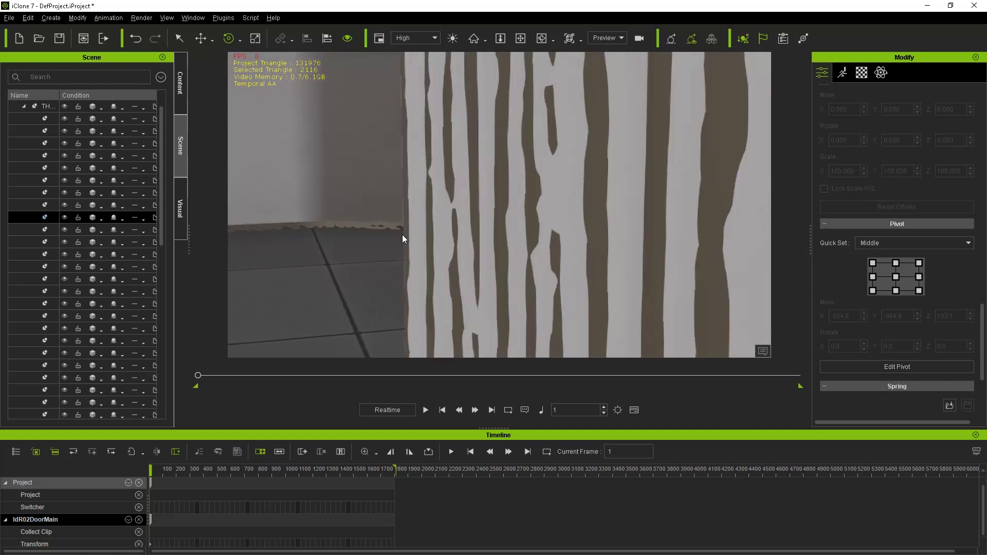
scroll(386, 239, down, 2)
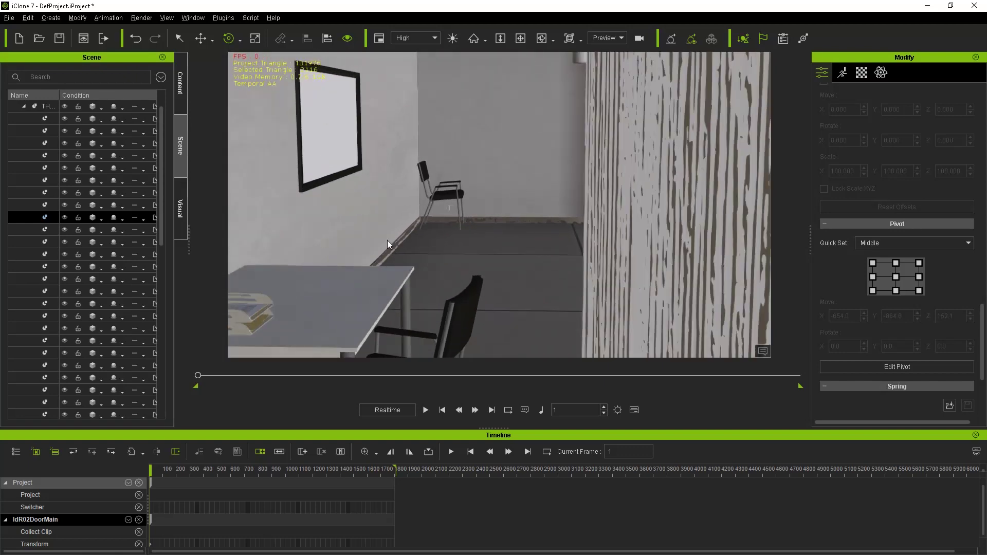
scroll(388, 242, down, 2)
scroll(387, 246, down, 2)
mouse_move(387, 247)
right_down()
mouse_move(542, 268)
mouse_move(460, 256)
mouse_move(513, 249)
mouse_move(616, 262)
mouse_move(388, 249)
right_up()
scroll(388, 249, down, 3)
scroll(388, 249, down, 4)
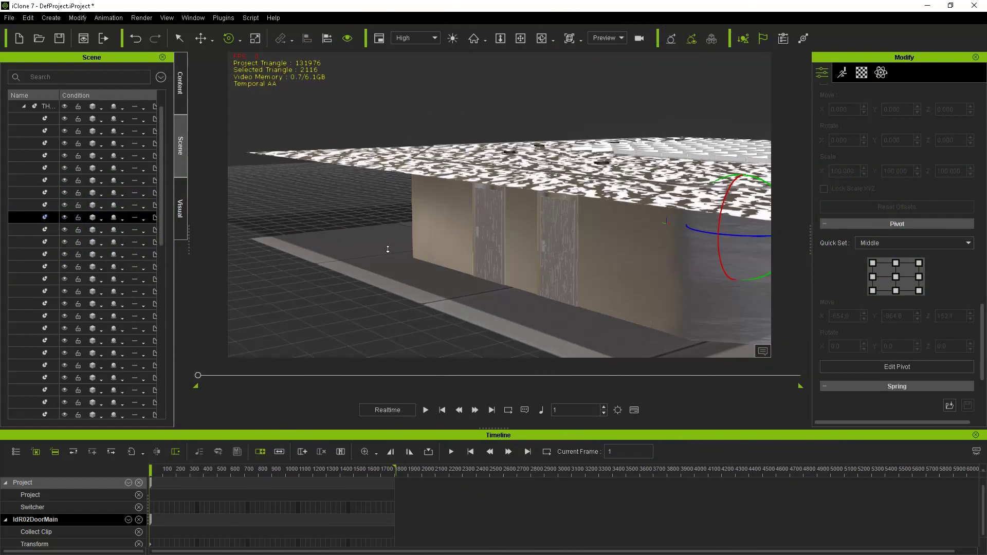
scroll(592, 285, up, 4)
mouse_move(592, 286)
right_down()
mouse_move(386, 231)
mouse_move(531, 245)
mouse_move(399, 238)
mouse_move(494, 242)
right_up()
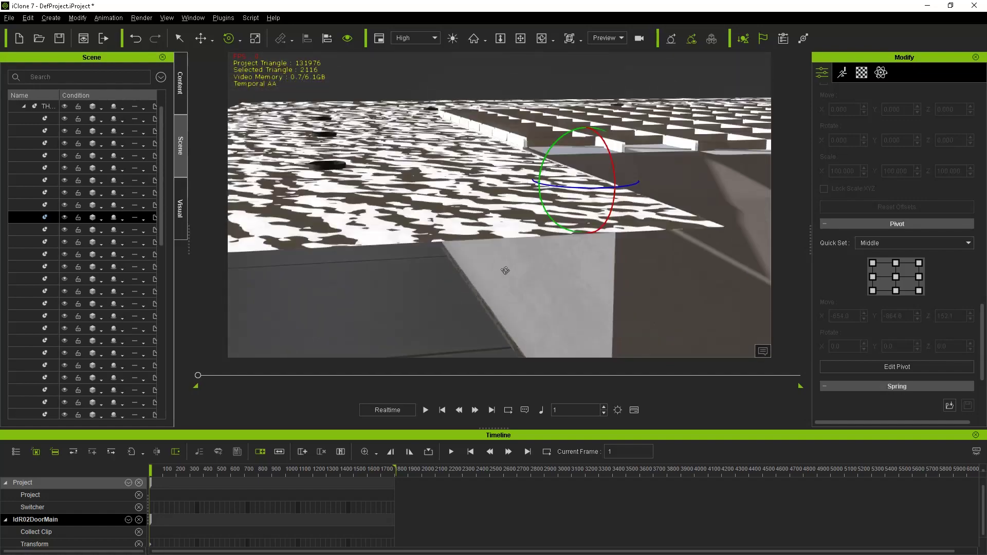
mouse_move(505, 270)
right_down()
mouse_move(503, 232)
mouse_move(547, 229)
mouse_move(412, 223)
mouse_move(429, 243)
mouse_move(527, 256)
mouse_move(443, 261)
mouse_move(546, 269)
mouse_move(432, 266)
mouse_move(544, 278)
mouse_move(442, 258)
mouse_move(364, 260)
mouse_move(497, 278)
mouse_move(301, 267)
mouse_move(582, 281)
mouse_move(621, 264)
right_up()
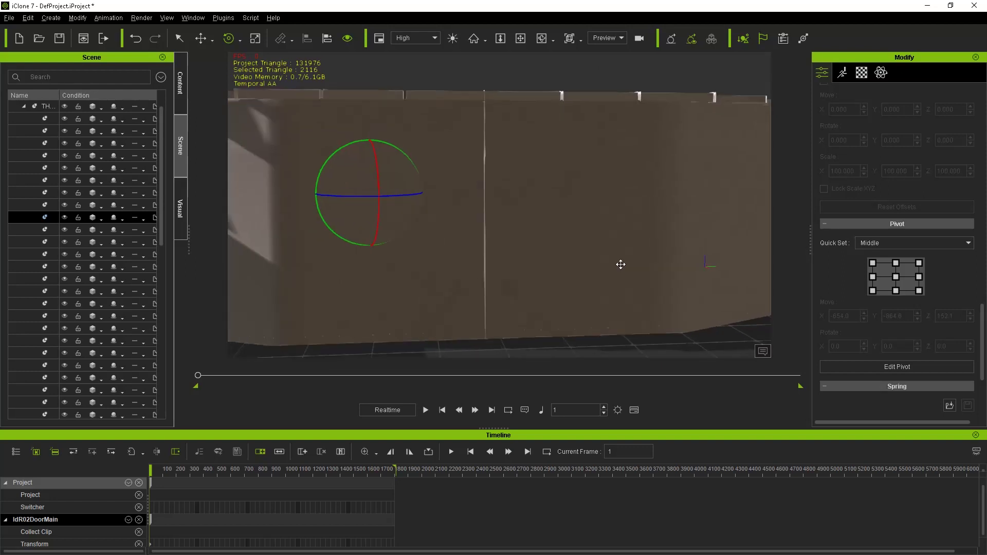
scroll(489, 269, up, 2)
scroll(493, 265, up, 2)
scroll(500, 264, up, 3)
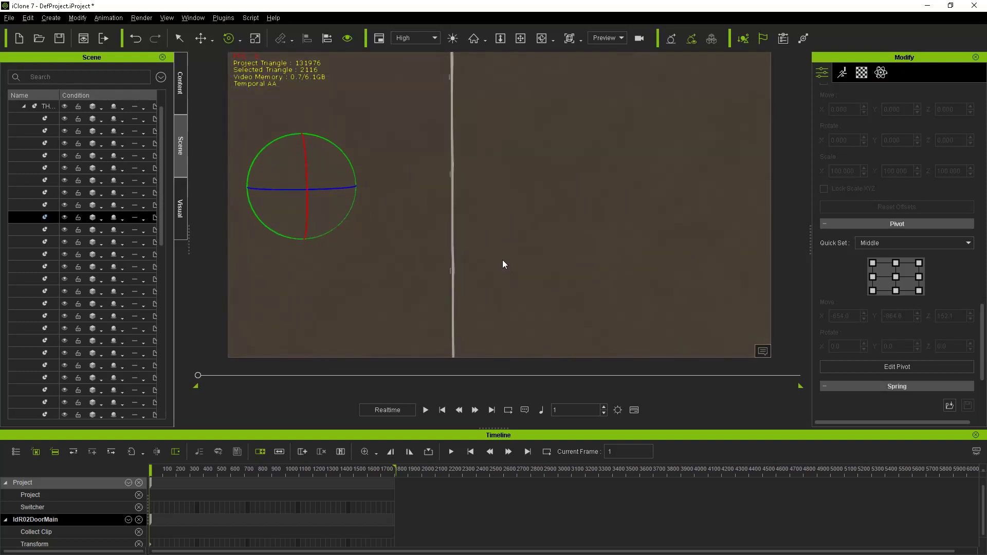
mouse_move(502, 260)
right_down()
mouse_move(520, 275)
mouse_move(553, 268)
mouse_move(479, 302)
mouse_move(494, 285)
right_up()
mouse_move(449, 252)
right_down()
mouse_move(455, 282)
mouse_move(487, 279)
mouse_move(497, 299)
mouse_move(521, 302)
mouse_move(485, 282)
mouse_move(474, 292)
mouse_move(525, 275)
mouse_move(529, 288)
mouse_move(501, 321)
mouse_move(544, 274)
mouse_move(556, 274)
mouse_move(553, 306)
mouse_move(553, 296)
mouse_move(573, 302)
mouse_move(517, 294)
mouse_move(547, 286)
mouse_move(553, 309)
mouse_move(537, 278)
right_up()
click(453, 270)
click(540, 273)
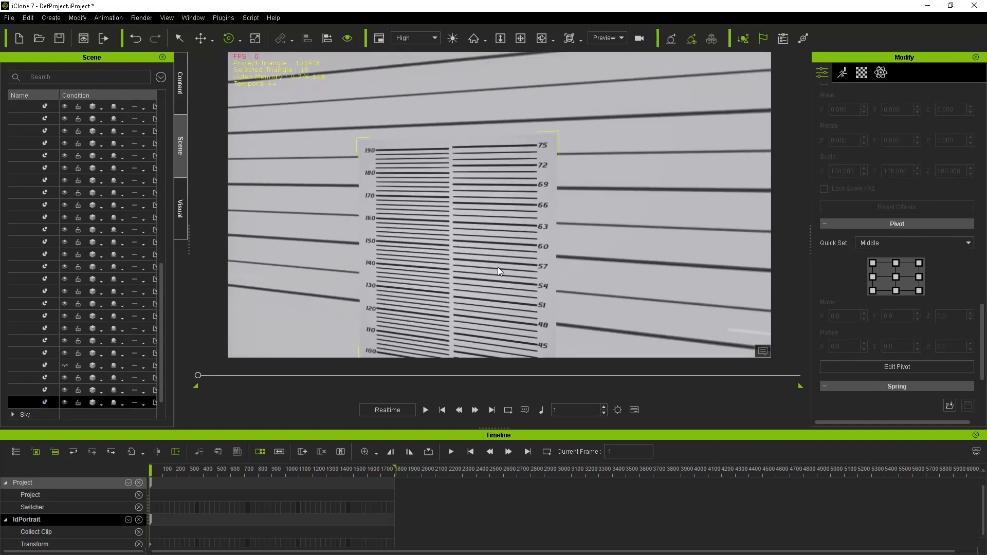
Set IdPortrait's pivot to centre, raise the chart slightly, and select the chair's name sign.
click(894, 276)
drag(442, 201, 421, 221)
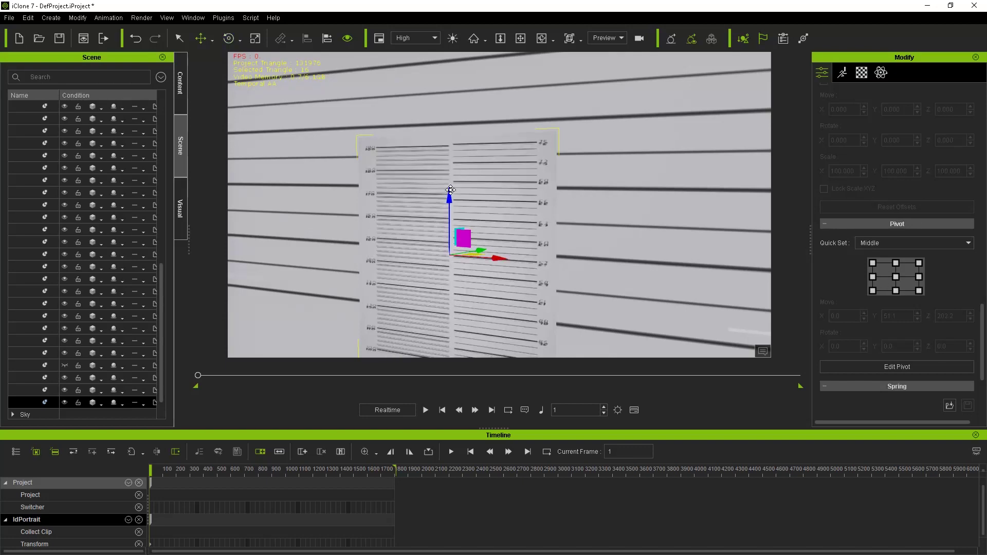
scroll(420, 221, down, 5)
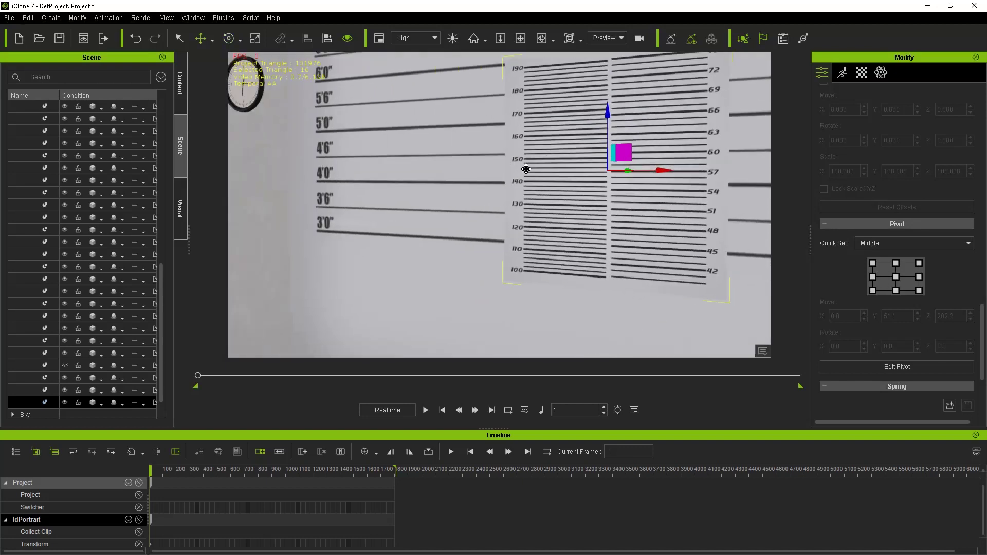
mouse_move(420, 222)
middle_down()
mouse_move(485, 234)
mouse_move(643, 225)
mouse_move(570, 233)
middle_up()
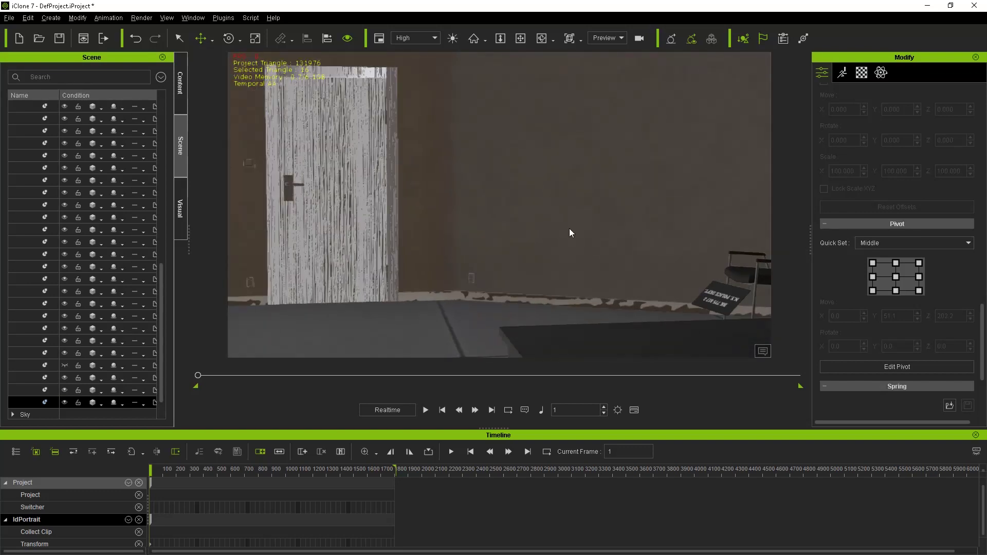
click(728, 302)
mouse_move(684, 304)
middle_down()
mouse_move(705, 325)
mouse_move(753, 297)
mouse_move(601, 276)
mouse_move(558, 242)
mouse_move(687, 296)
mouse_move(610, 275)
mouse_move(525, 329)
mouse_move(524, 301)
mouse_move(510, 361)
mouse_move(525, 233)
mouse_move(540, 304)
mouse_move(610, 293)
mouse_move(425, 268)
mouse_move(504, 271)
mouse_move(401, 255)
mouse_move(464, 255)
middle_up()
Delete THE LINE UP building and return to the Custom props library.
key(f)
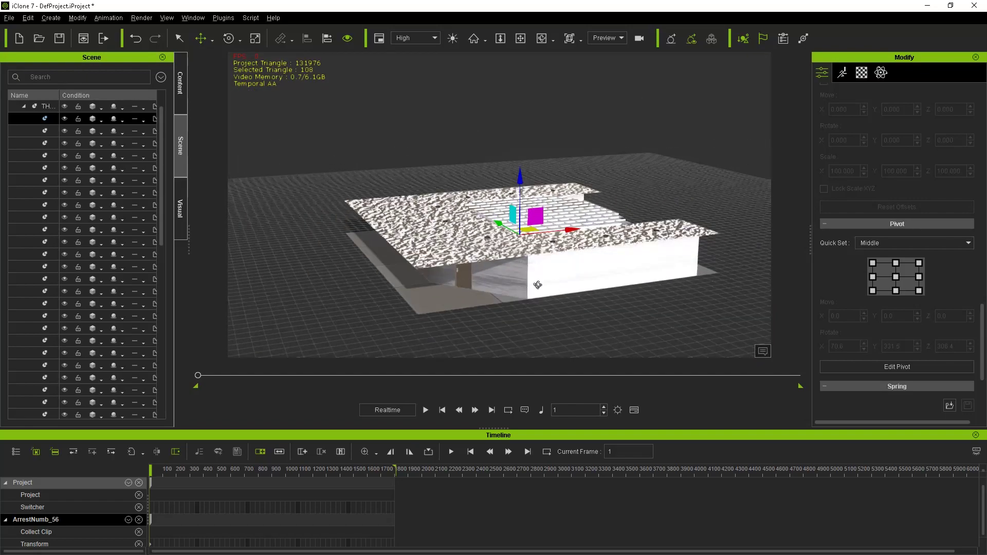
mouse_move(529, 286)
middle_down()
mouse_move(547, 291)
mouse_move(522, 275)
mouse_move(523, 245)
mouse_move(588, 275)
middle_up()
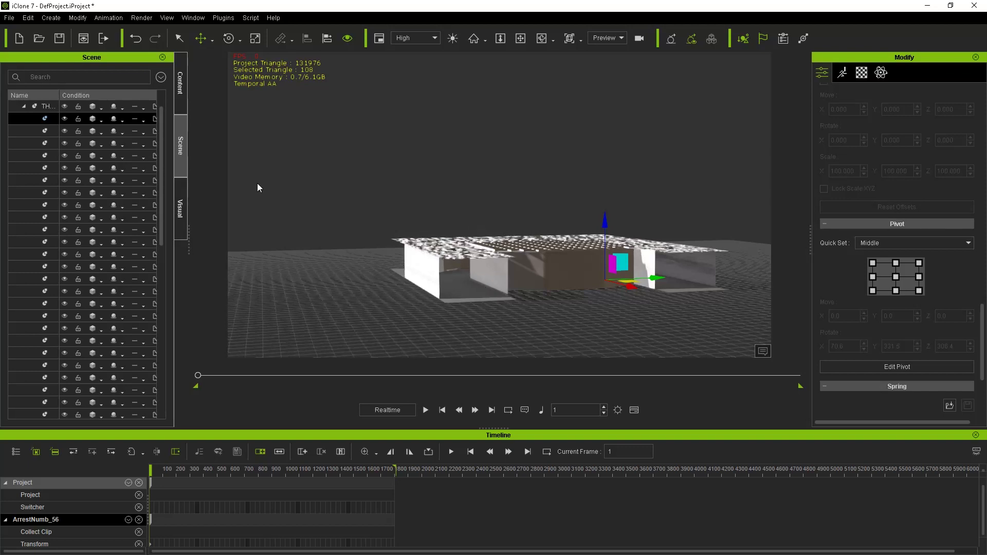
click(44, 106)
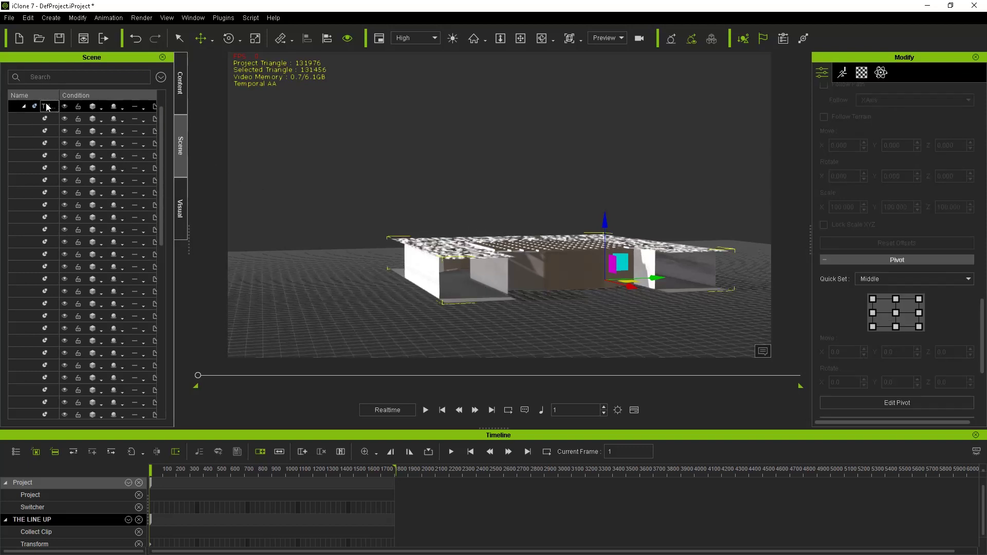
right_click(520, 278)
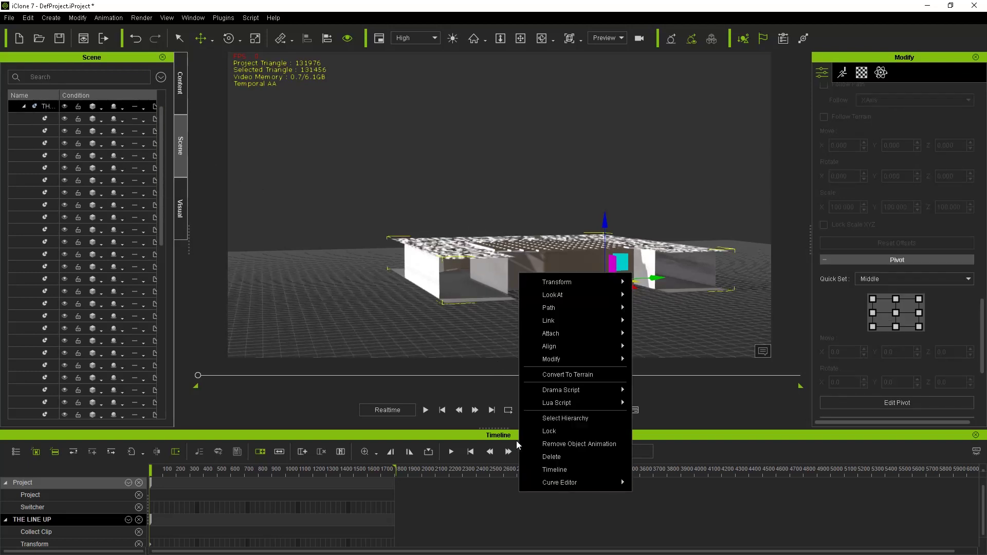
click(571, 457)
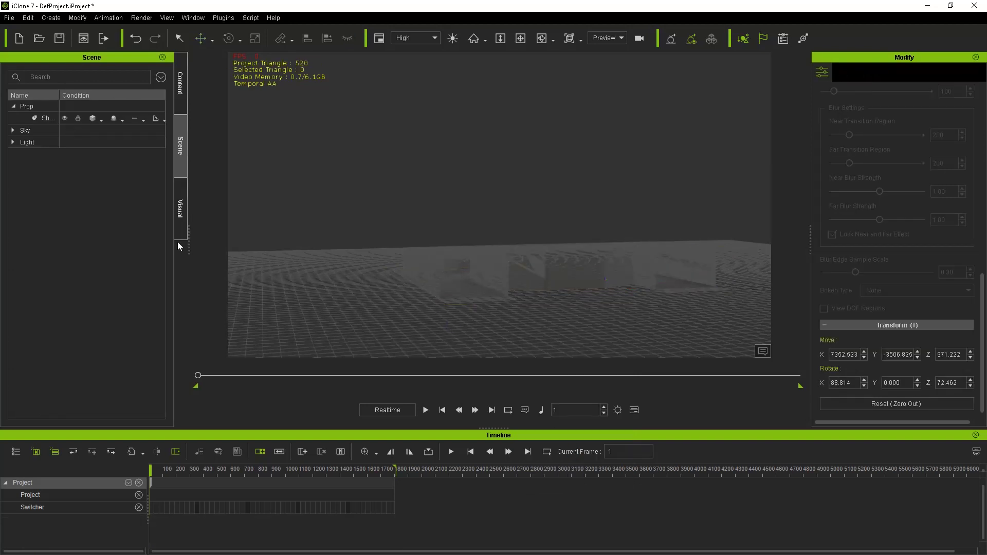
click(180, 93)
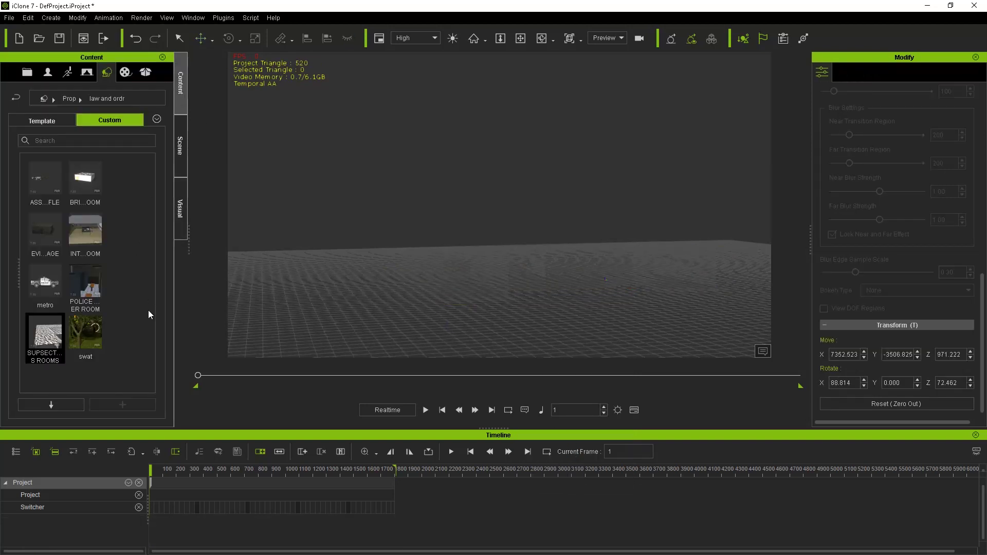
Load the metro police truck and orbit to a three-quarter front view.
double_click(52, 291)
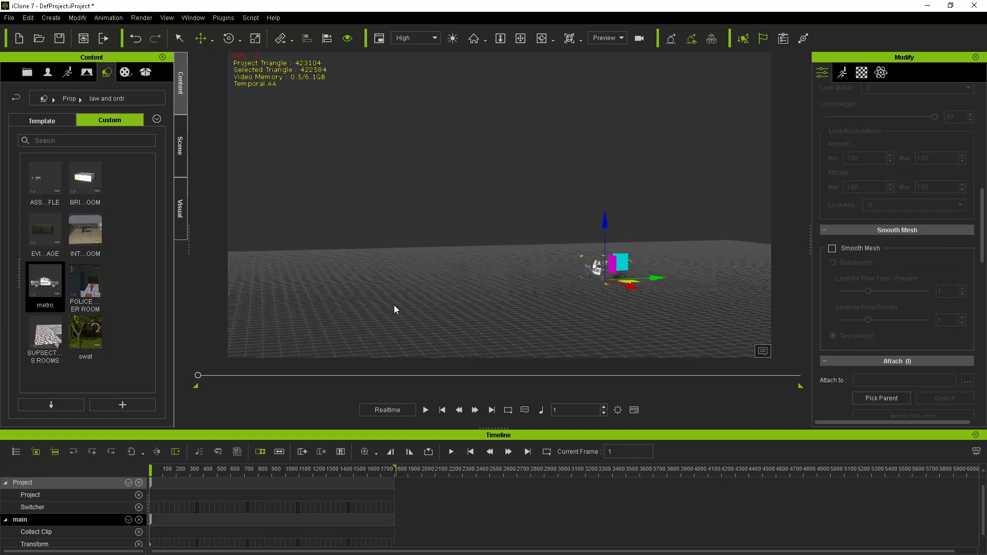
mouse_move(397, 265)
right_down()
mouse_move(386, 280)
mouse_move(496, 297)
mouse_move(389, 288)
mouse_move(389, 302)
right_up()
click(475, 39)
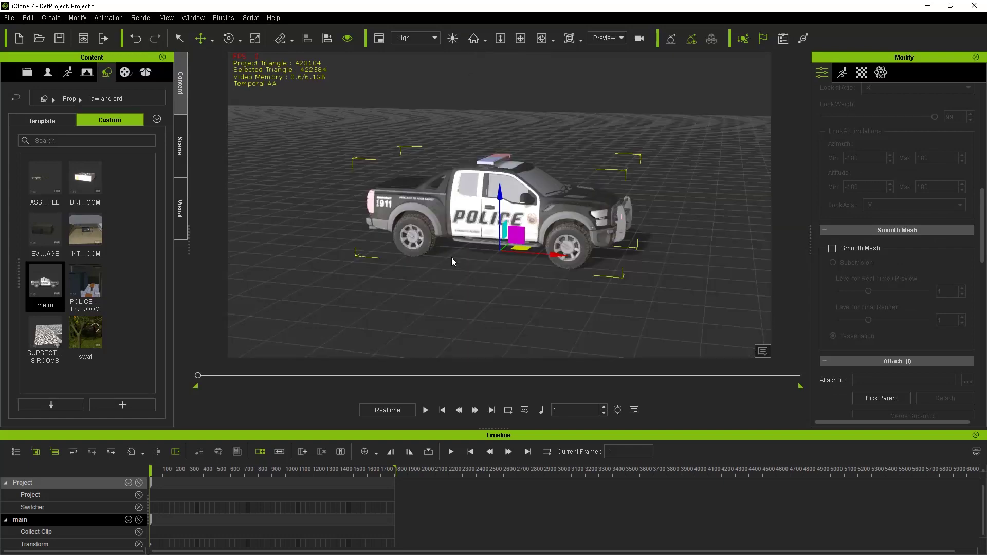
mouse_move(459, 291)
right_down()
mouse_move(443, 254)
mouse_move(484, 245)
mouse_move(475, 224)
right_up()
scroll(475, 225, up, 2)
scroll(475, 226, up, 3)
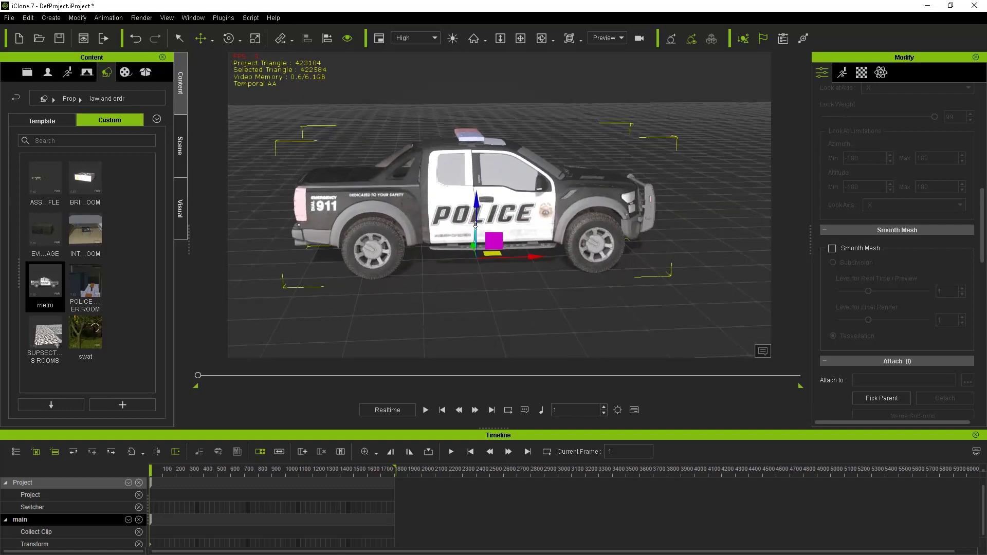
scroll(475, 226, up, 1)
scroll(474, 226, up, 1)
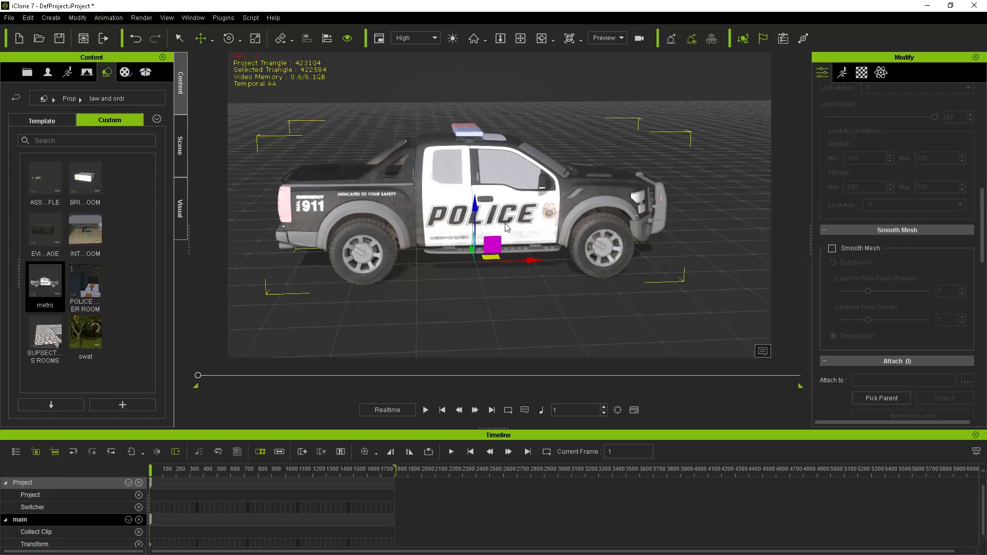
mouse_move(506, 226)
right_down()
mouse_move(471, 240)
mouse_move(226, 187)
right_up()
List the scene objects and inspect the truck from higher and side angles.
click(180, 154)
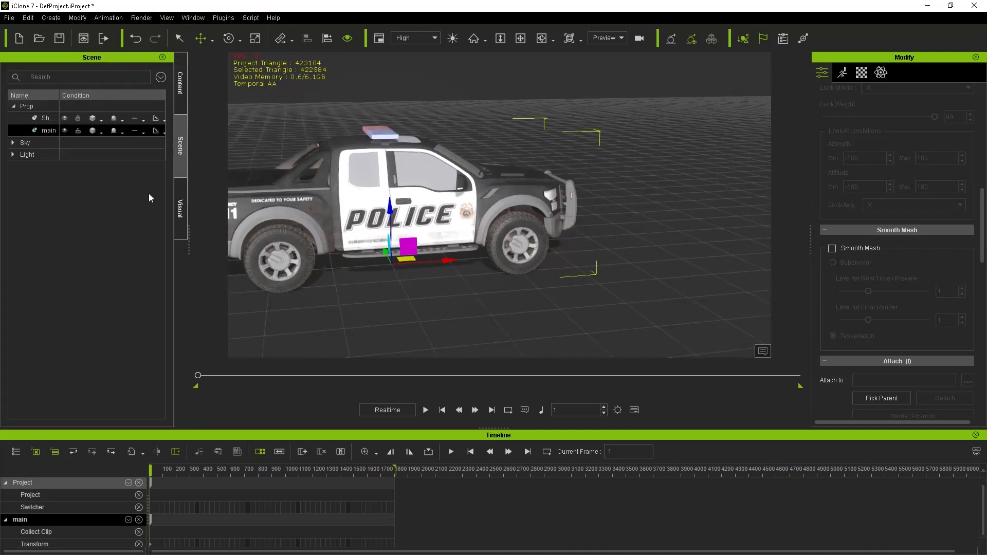
right_drag(308, 257, 300, 224)
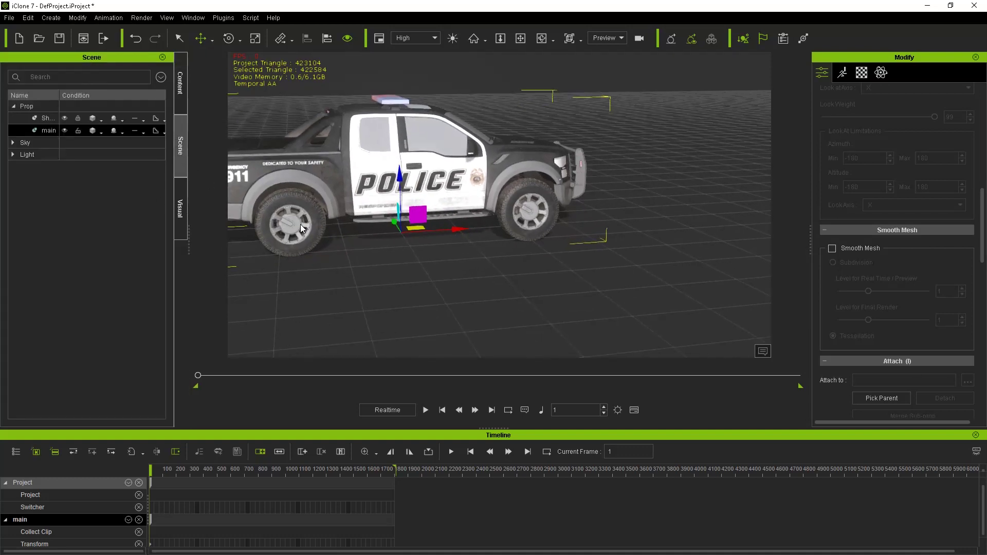
mouse_move(305, 208)
right_down()
mouse_move(305, 232)
mouse_move(389, 263)
right_up()
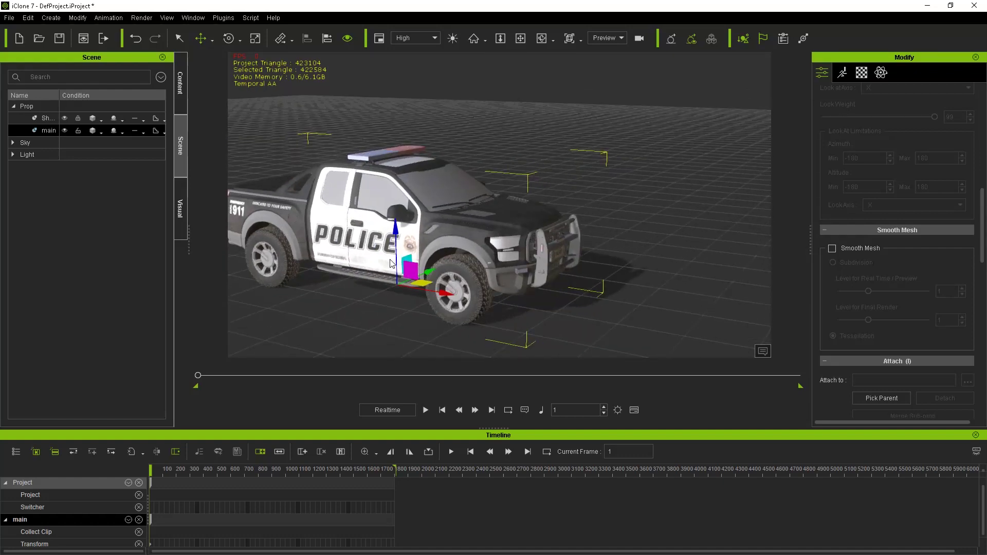
mouse_move(415, 267)
right_down()
mouse_move(356, 223)
mouse_move(391, 245)
right_up()
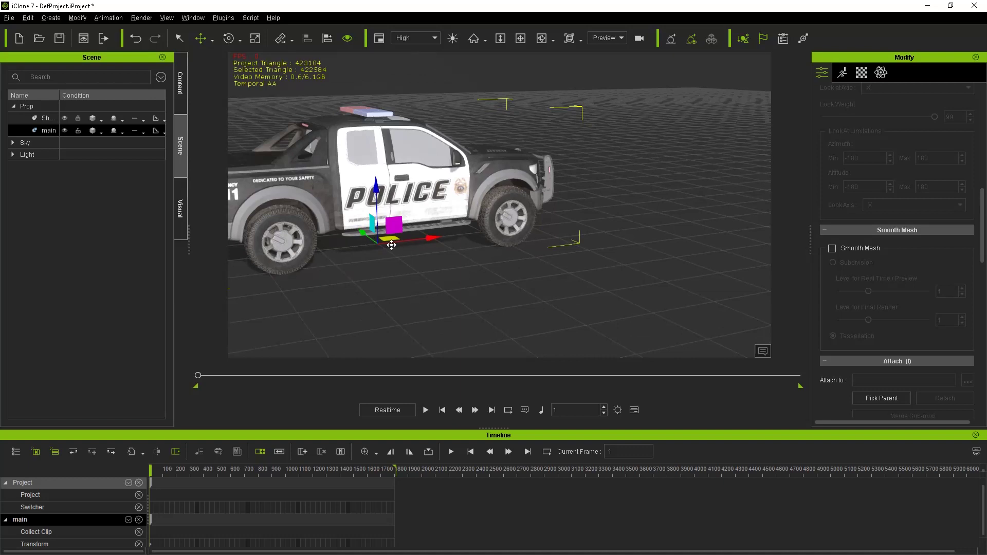
mouse_move(525, 195)
right_down()
mouse_move(461, 194)
mouse_move(513, 202)
right_up()
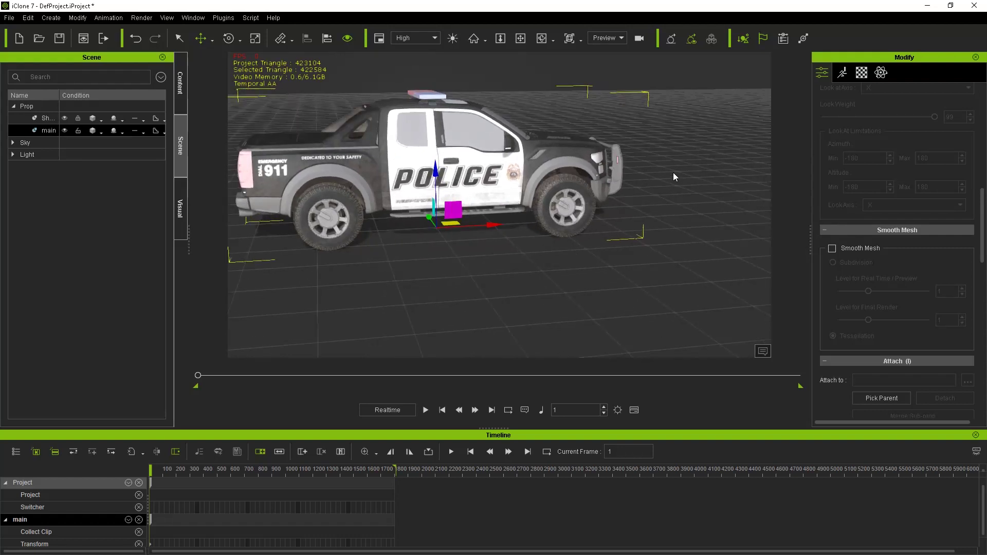
click(843, 73)
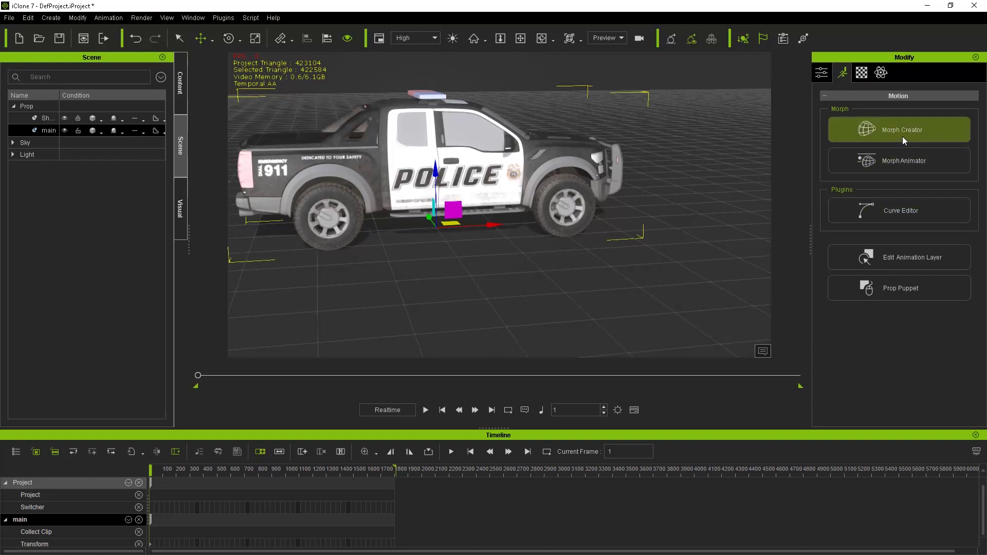
Bring up the police truck's morph sliders and test the computer morph, undoing the change.
click(911, 158)
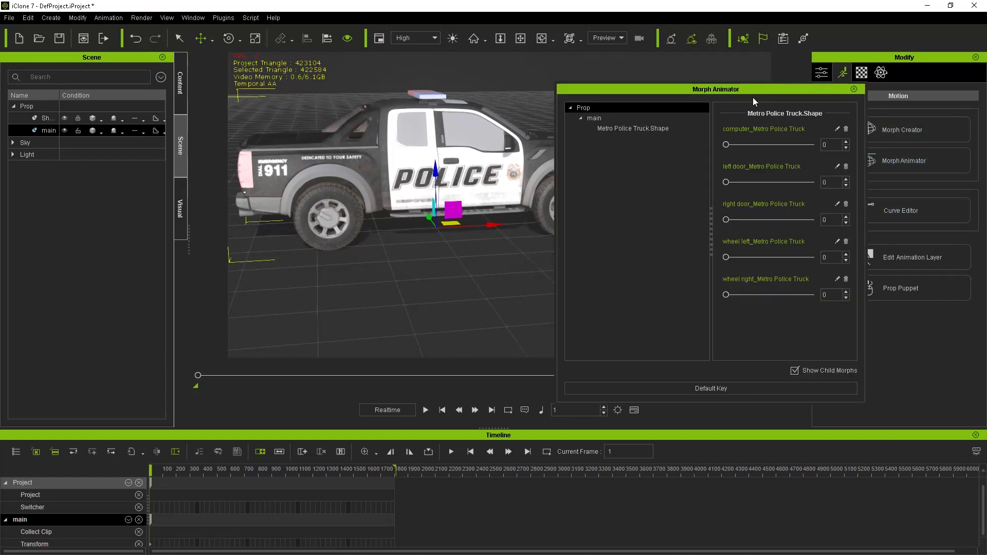
drag(753, 90, 835, 79)
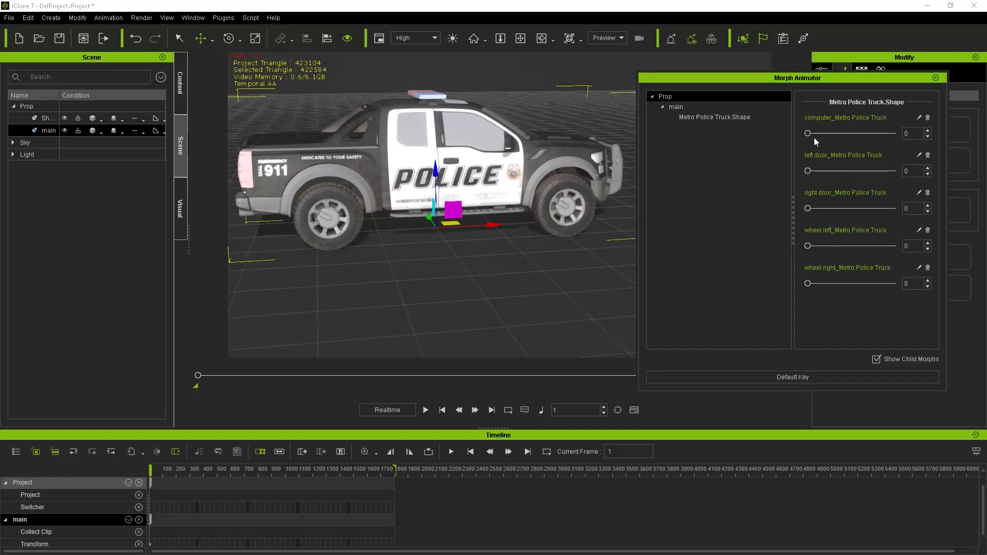
drag(810, 134, 816, 133)
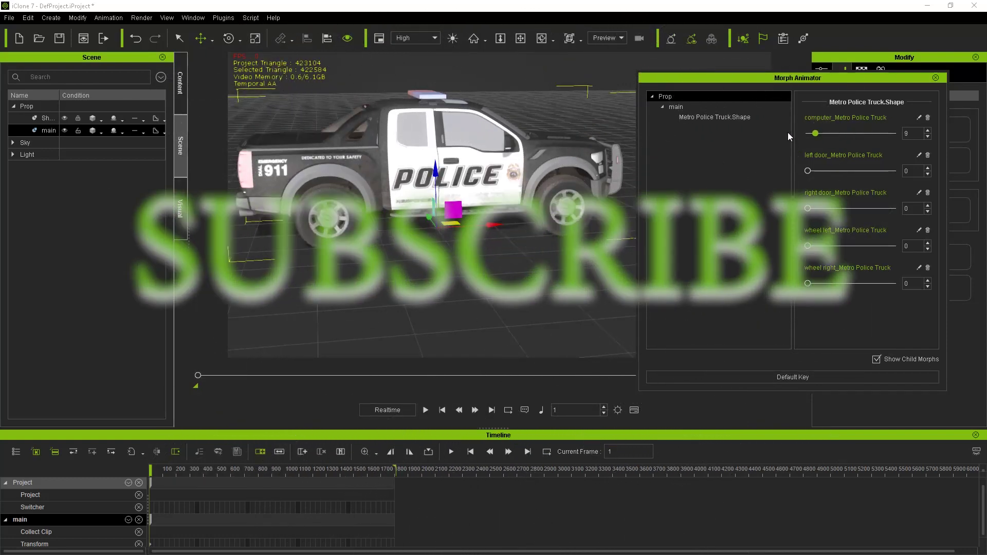
key(ctrl+z)
drag(815, 135, 776, 128)
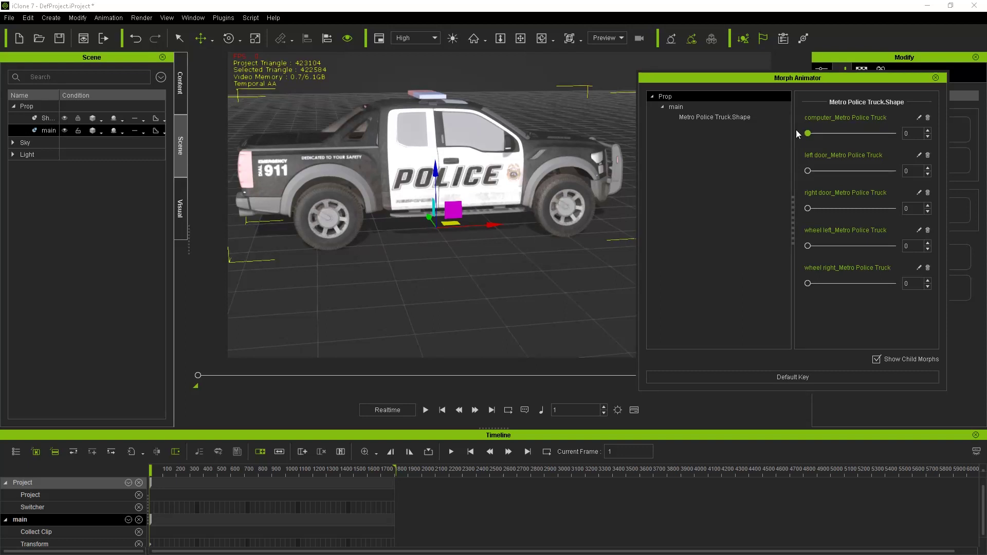
mouse_move(776, 128)
mouse_down()
mouse_move(903, 144)
mouse_move(782, 130)
mouse_up()
Open the truck's left door fully, inspect it from front and side, then close it.
drag(852, 176, 894, 179)
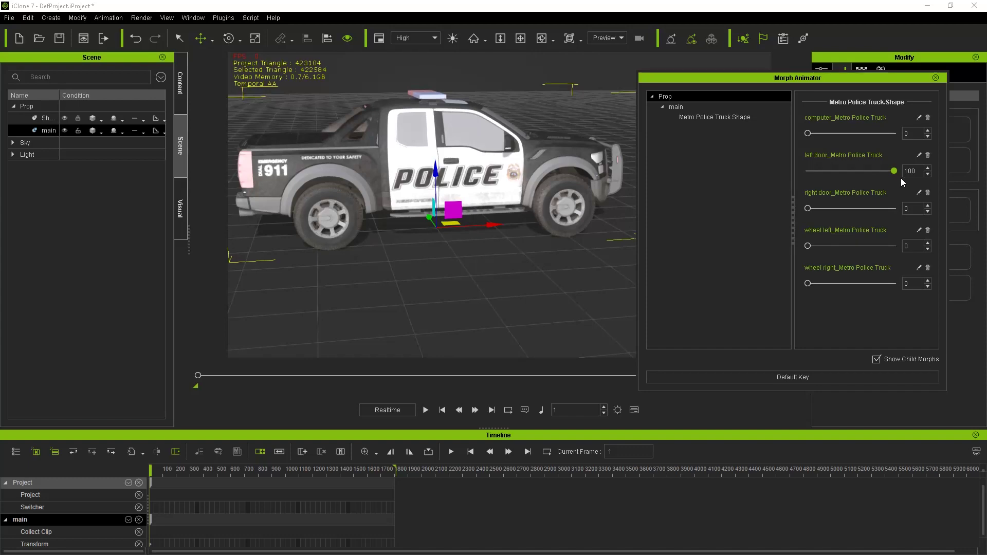
right_drag(547, 170, 356, 179)
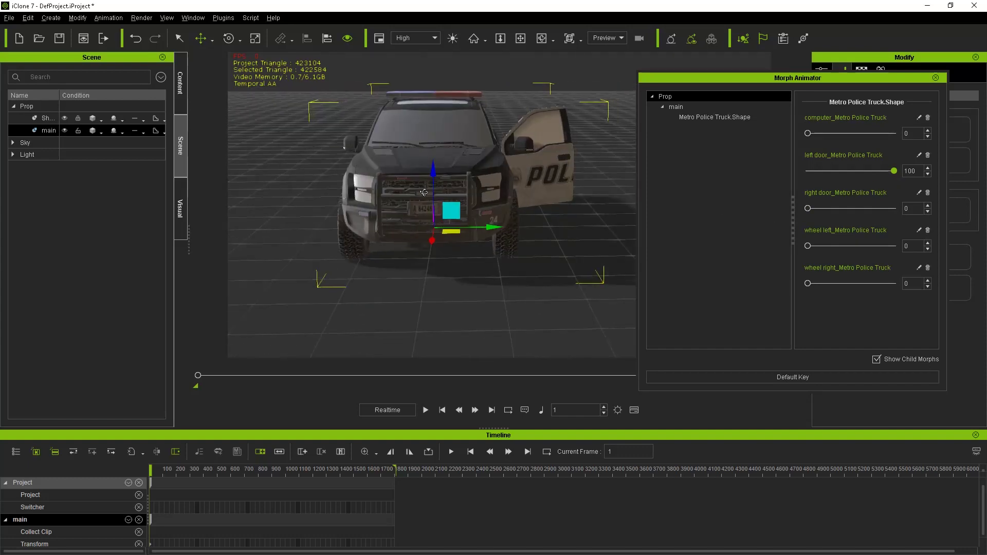
right_drag(359, 179, 796, 178)
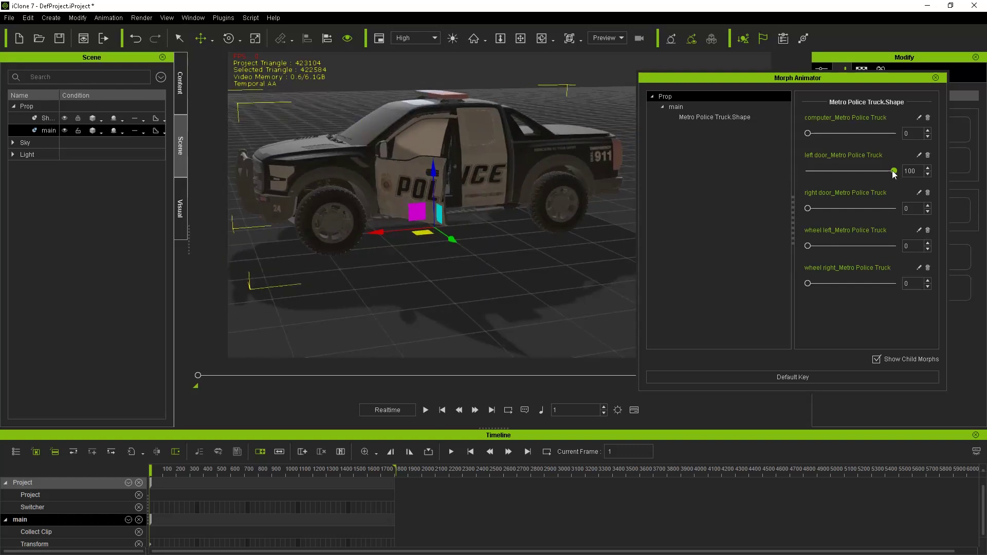
drag(893, 171, 792, 171)
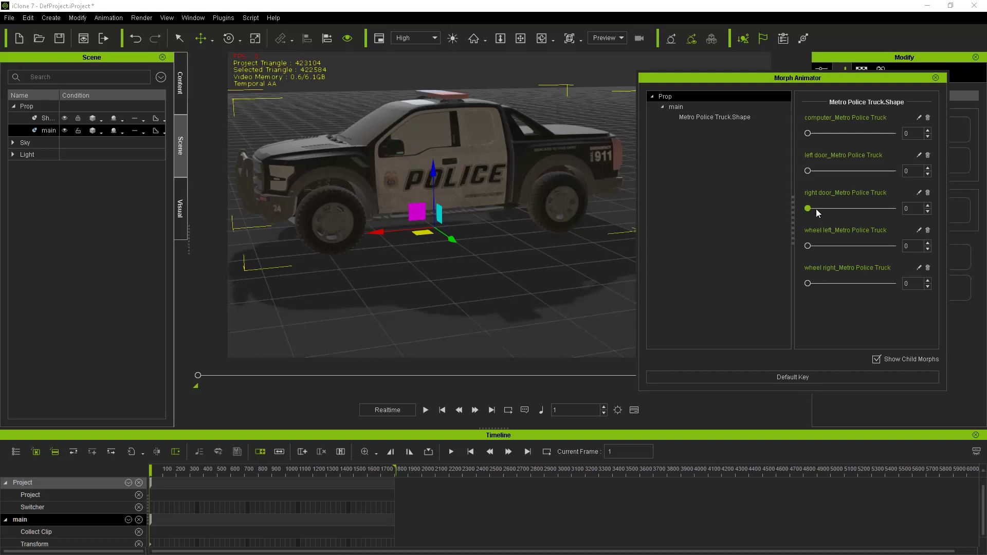
Open the truck's right door fully and set the left wheel morph to full.
drag(892, 211, 914, 213)
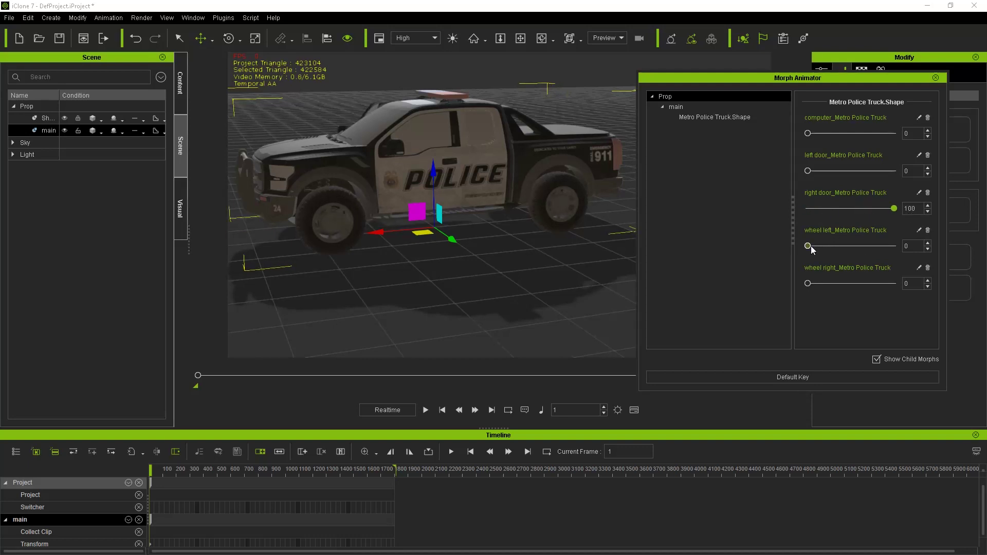
drag(810, 246, 939, 251)
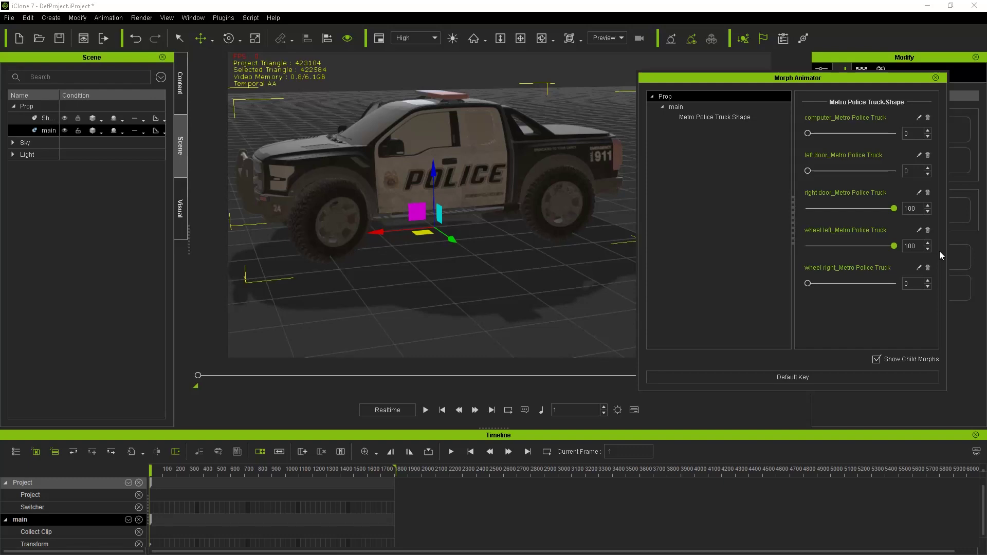
mouse_move(519, 216)
right_down()
mouse_move(488, 216)
mouse_move(544, 246)
mouse_move(489, 256)
mouse_move(538, 255)
mouse_move(555, 237)
mouse_move(733, 217)
right_up()
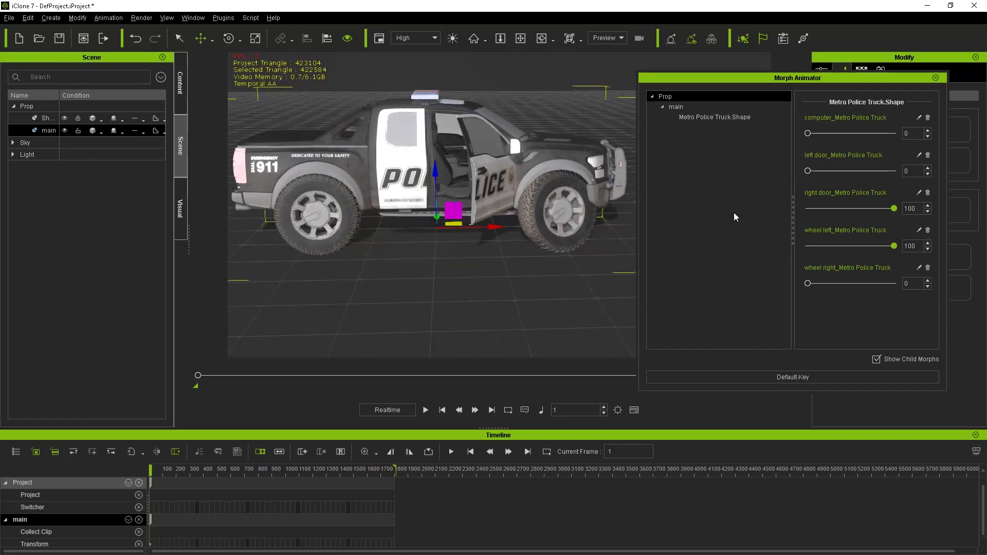
Reset the right door and left wheel to zero, turn the right wheels to 100.
mouse_move(892, 213)
mouse_down()
mouse_move(796, 209)
mouse_move(891, 220)
mouse_move(798, 217)
mouse_move(899, 221)
mouse_move(841, 218)
mouse_move(783, 237)
mouse_up()
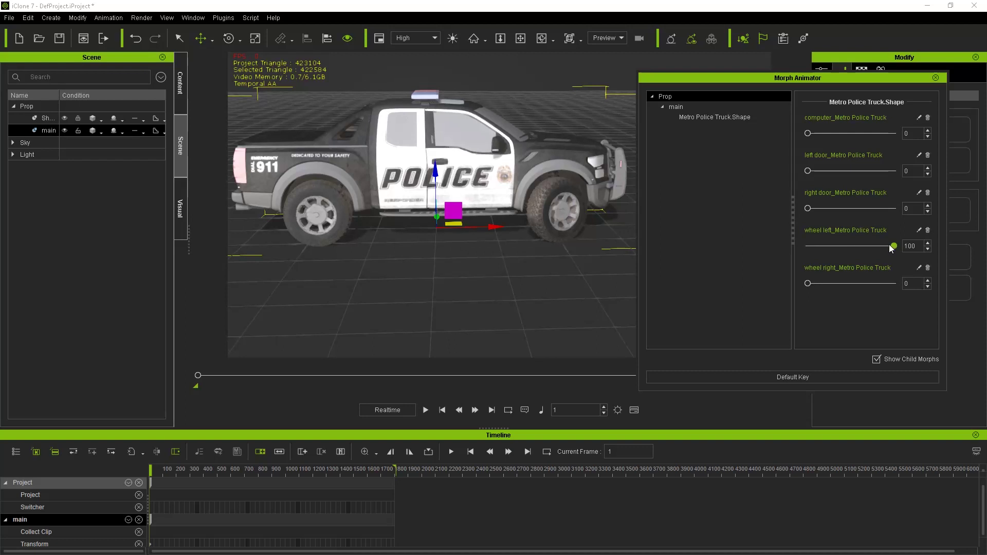
drag(890, 247, 775, 250)
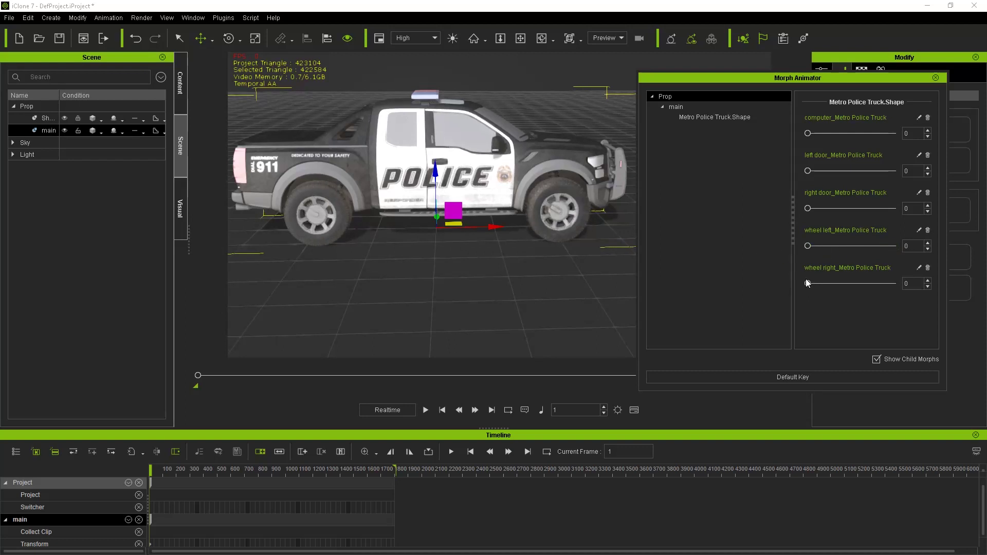
drag(880, 282, 925, 287)
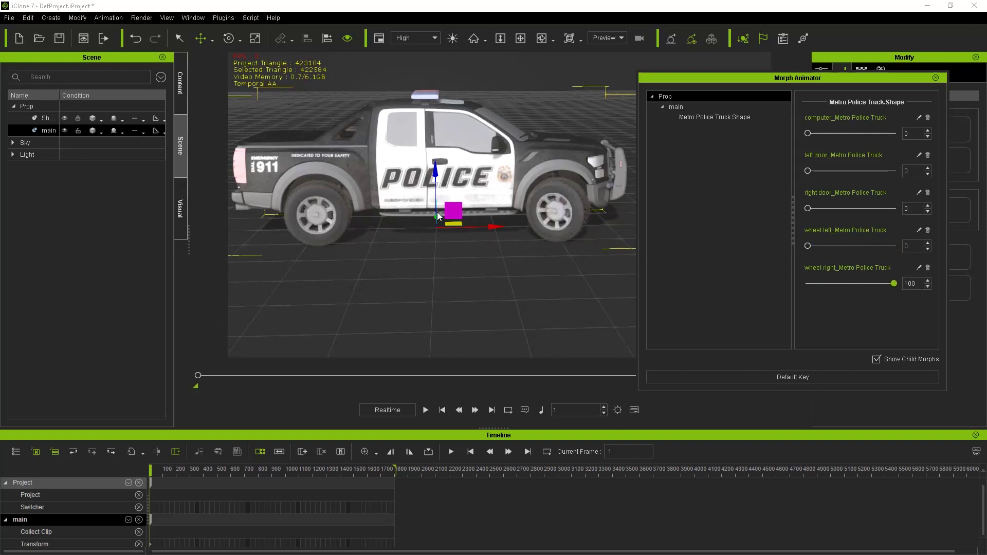
mouse_move(432, 210)
right_down()
mouse_move(488, 227)
mouse_move(468, 207)
mouse_move(437, 240)
mouse_move(497, 241)
mouse_move(492, 201)
mouse_move(500, 217)
right_up()
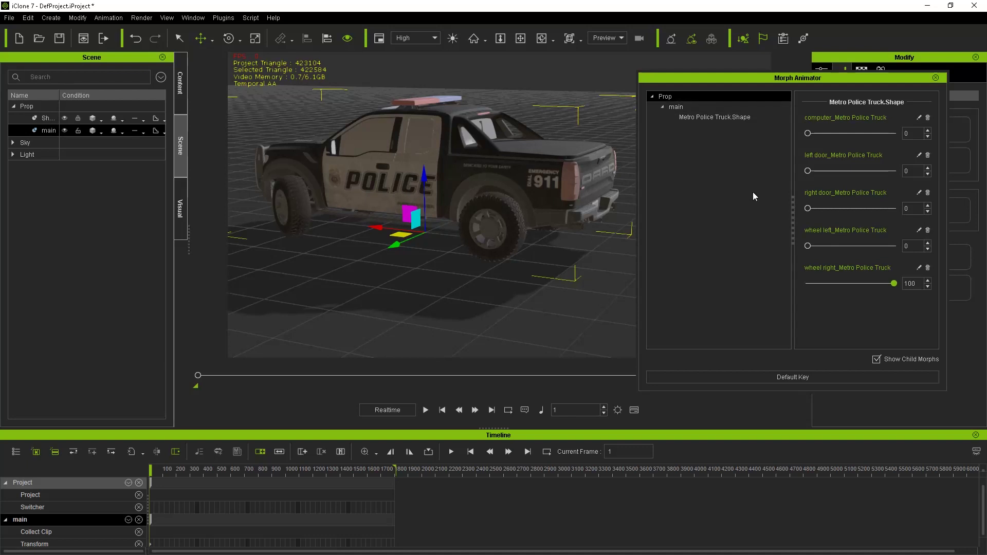
Select the police truck and delete it from the scene.
click(935, 78)
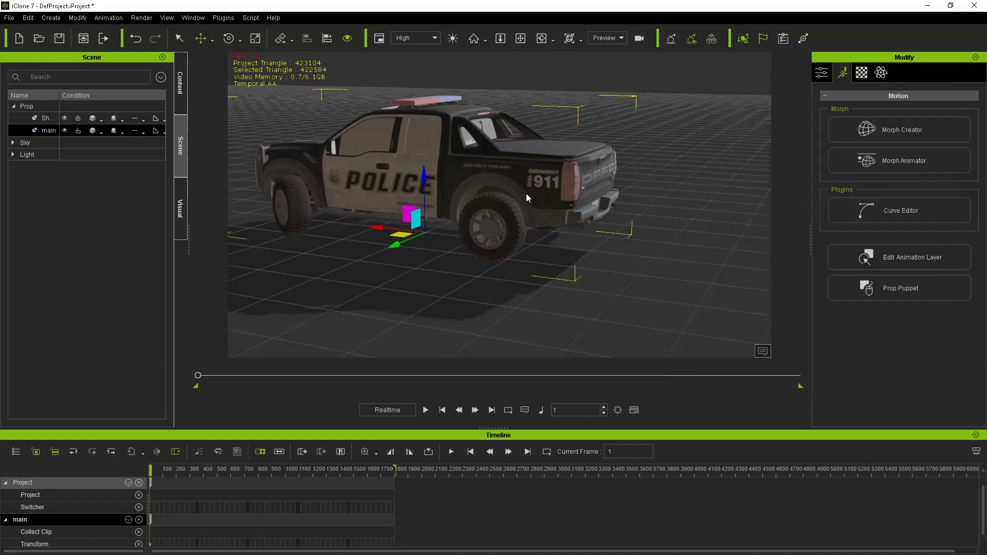
right_click(509, 176)
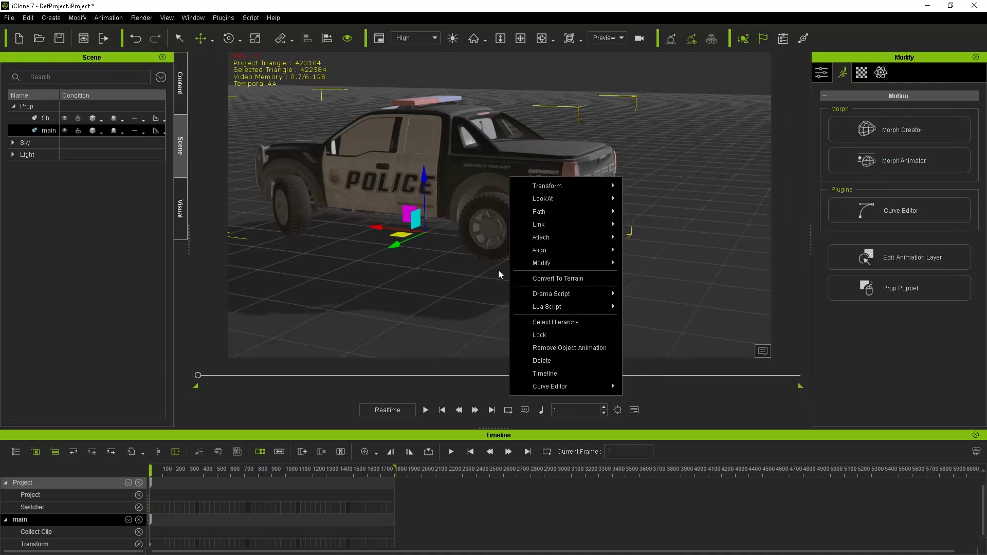
click(543, 361)
Load the swat armored vehicle from Custom props and orbit around it.
click(182, 99)
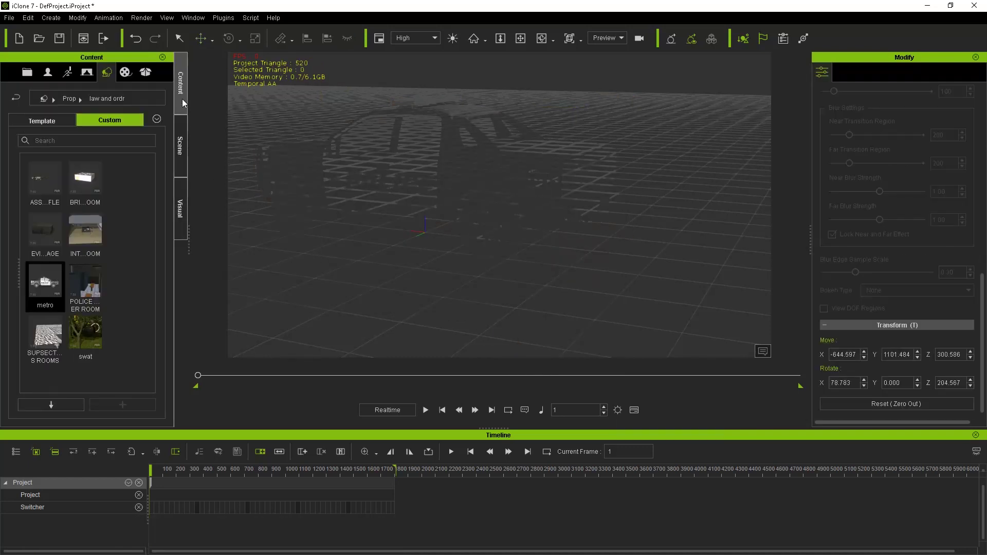
double_click(85, 329)
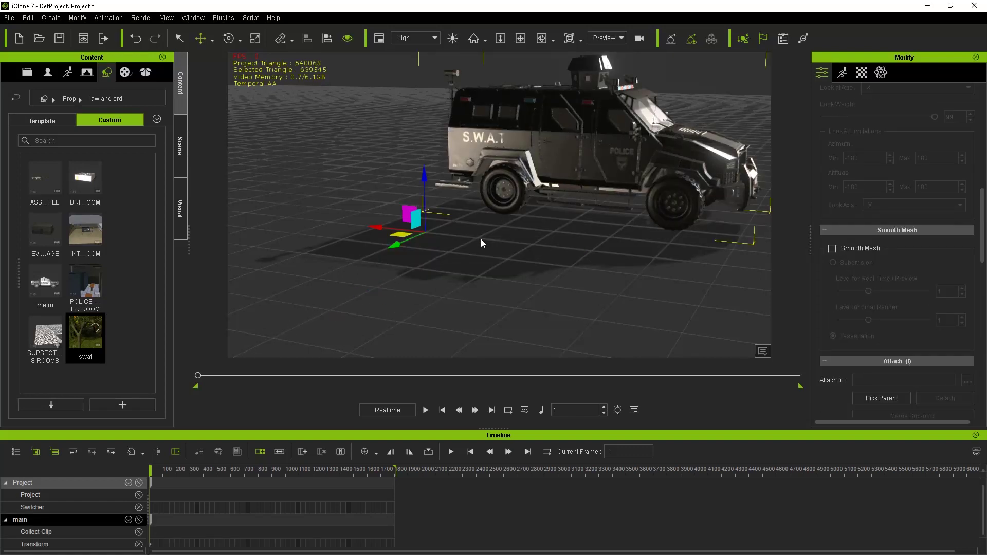
mouse_move(481, 239)
right_down()
mouse_move(395, 276)
mouse_move(440, 278)
mouse_move(433, 217)
mouse_move(475, 274)
mouse_move(443, 277)
mouse_move(470, 283)
mouse_move(454, 263)
mouse_move(680, 186)
right_up()
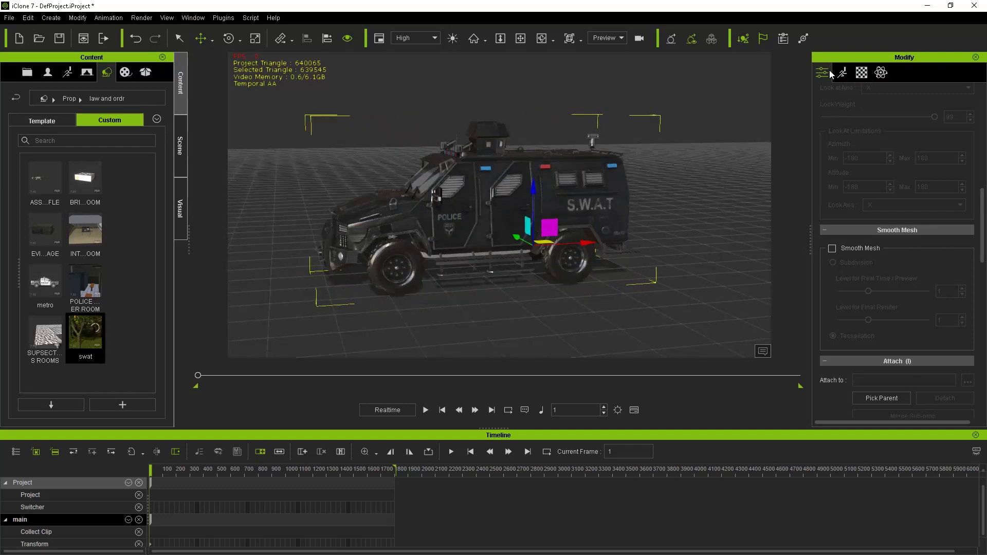
click(842, 72)
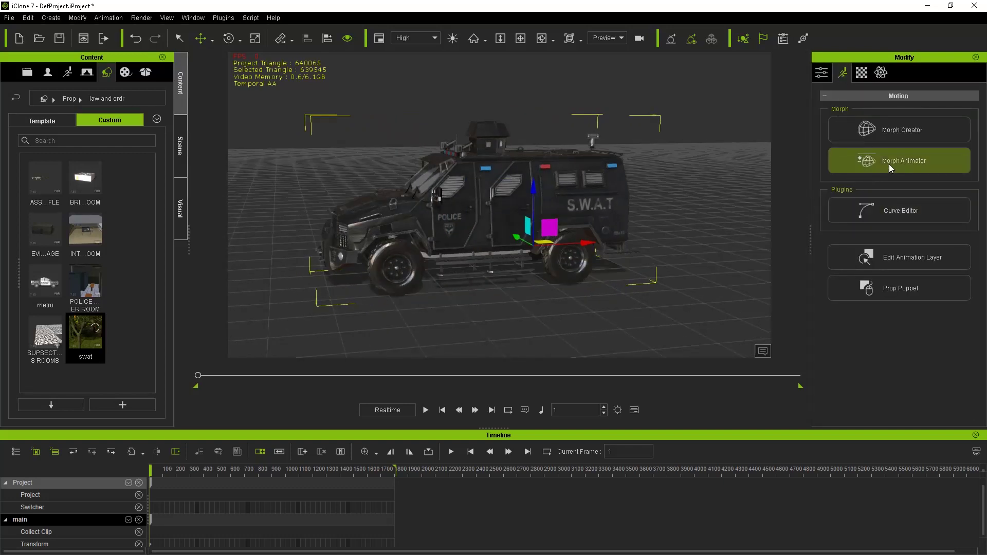
Bring up the SWAT vehicle's morph sliders and test raising the front hatch.
click(889, 164)
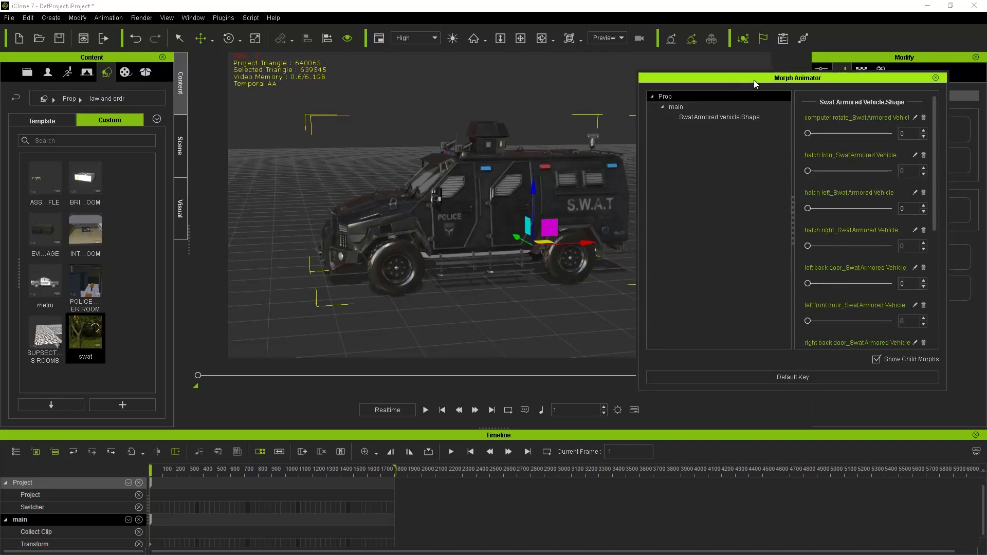
drag(753, 79, 799, 79)
drag(853, 127, 891, 127)
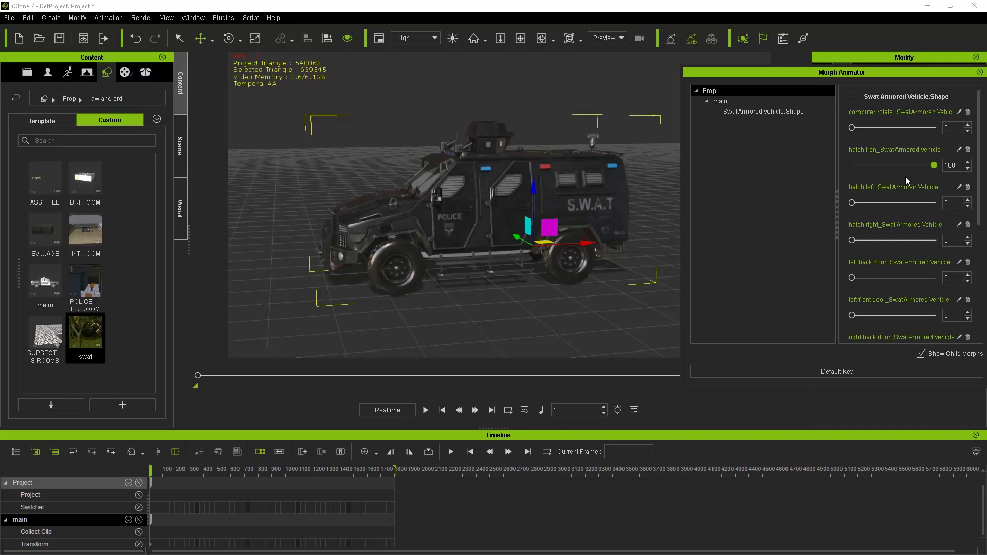
text(0)
key(Return)
mouse_move(520, 181)
right_down()
mouse_move(549, 276)
mouse_move(510, 227)
mouse_move(678, 184)
right_up()
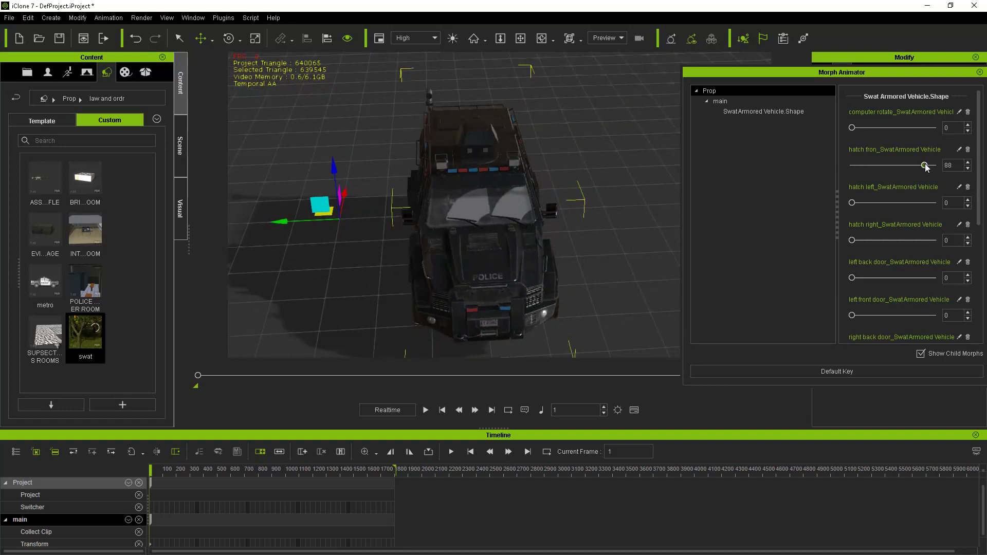
Close the front hatch and raise the left and right roof hatches to 100.
drag(926, 168, 783, 178)
drag(851, 205, 936, 207)
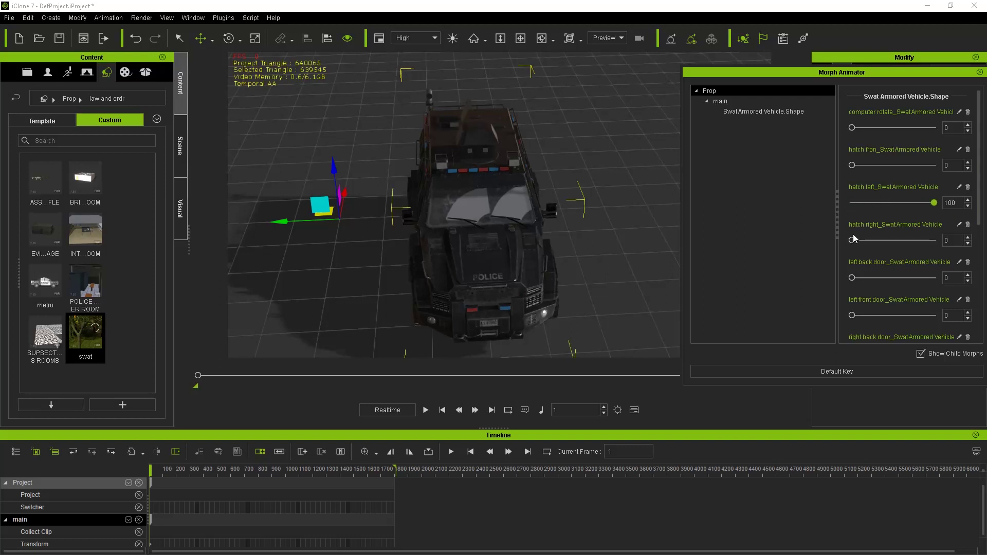
drag(852, 240, 935, 240)
mouse_move(587, 203)
right_down()
mouse_move(481, 194)
mouse_move(540, 235)
right_up()
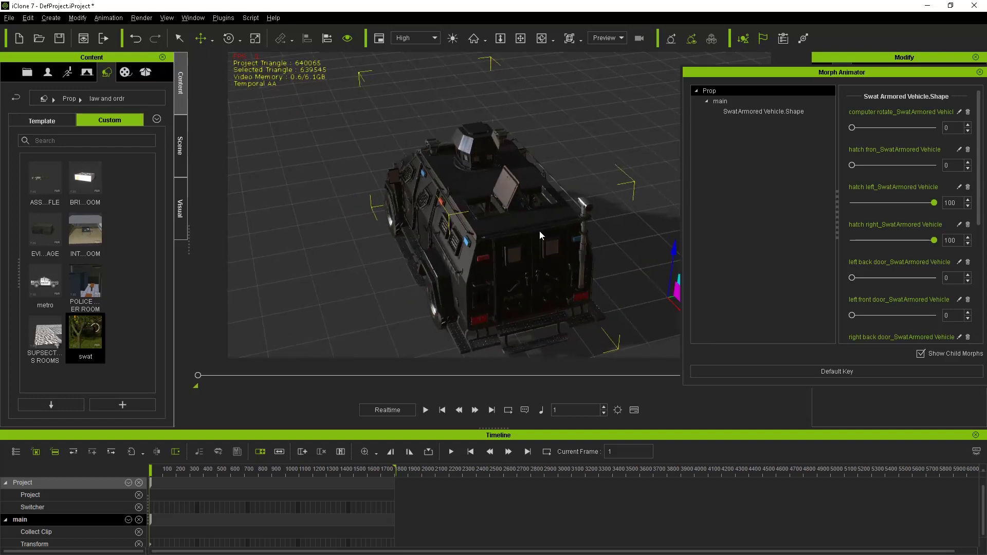
scroll(539, 231, up, 2)
scroll(539, 230, up, 2)
scroll(539, 230, up, 2)
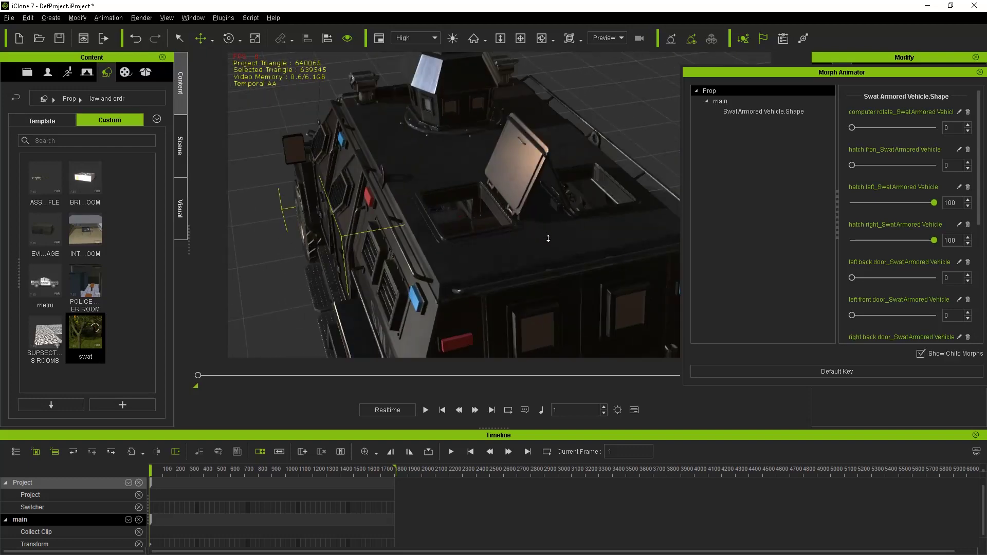
scroll(549, 236, up, 2)
scroll(548, 233, up, 2)
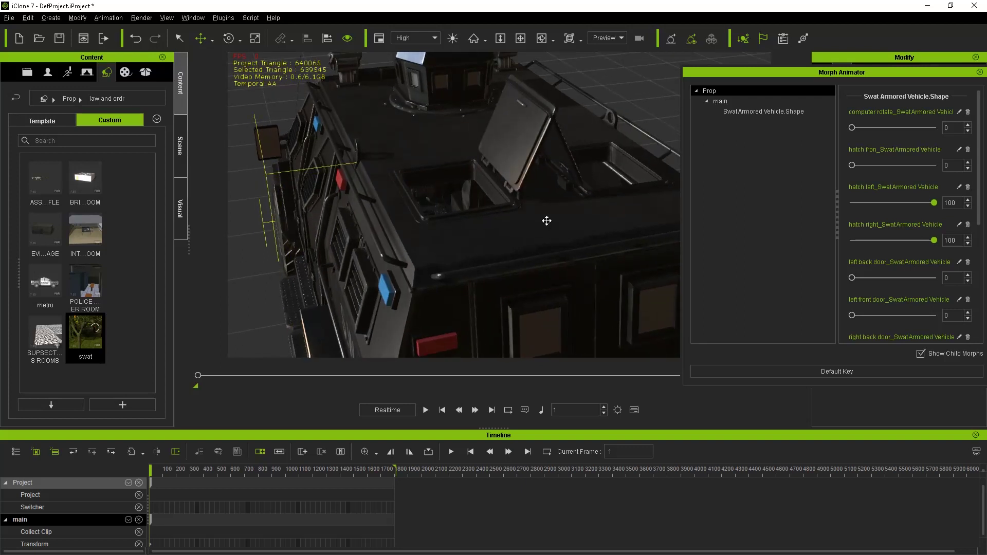
Lower both roof hatches, then reopen them fully.
drag(934, 202, 923, 202)
drag(820, 212, 795, 216)
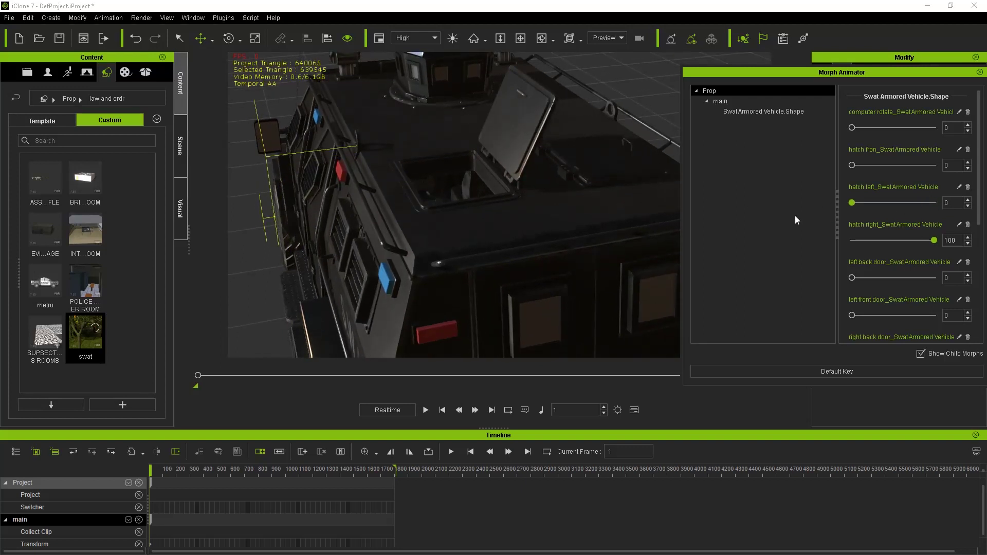
drag(934, 240, 842, 239)
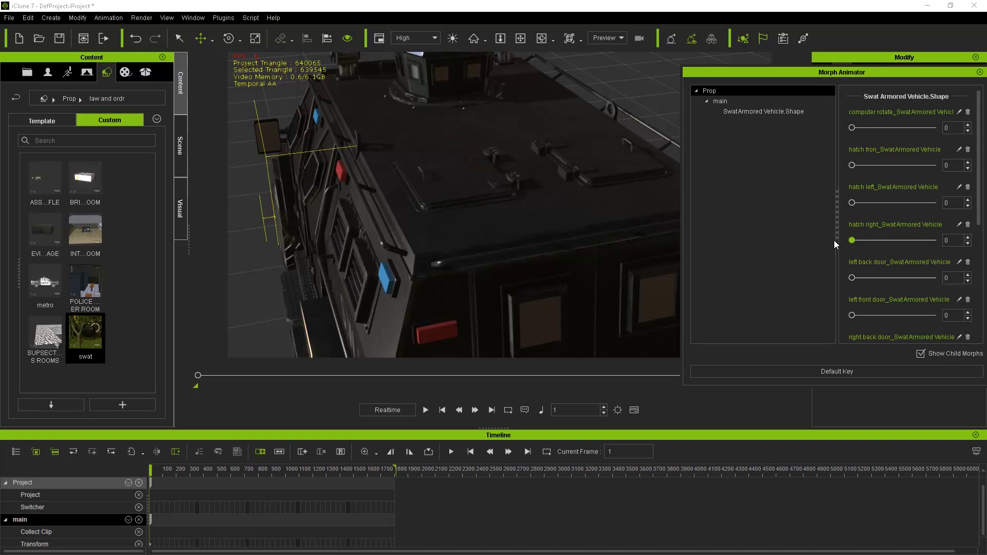
click(927, 239)
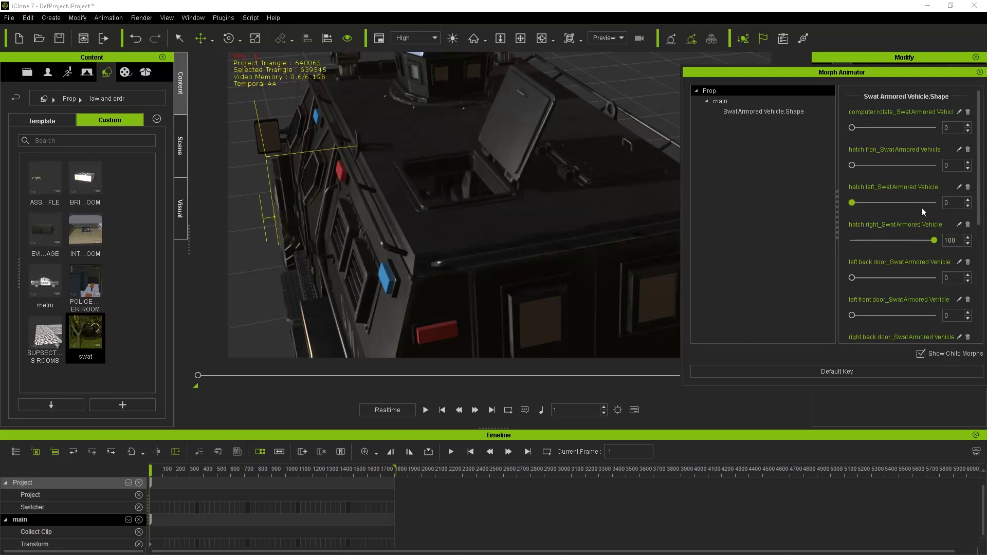
click(922, 205)
Open the left back, left front, right back and right front doors.
right_drag(587, 203, 620, 244)
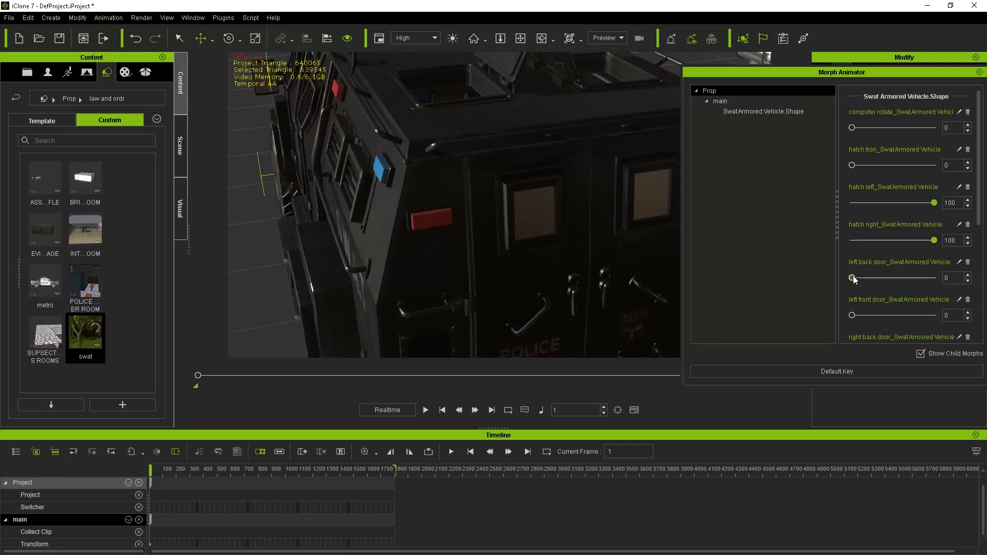
drag(852, 278, 984, 287)
mouse_move(465, 248)
right_down()
mouse_move(531, 240)
mouse_move(716, 288)
right_up()
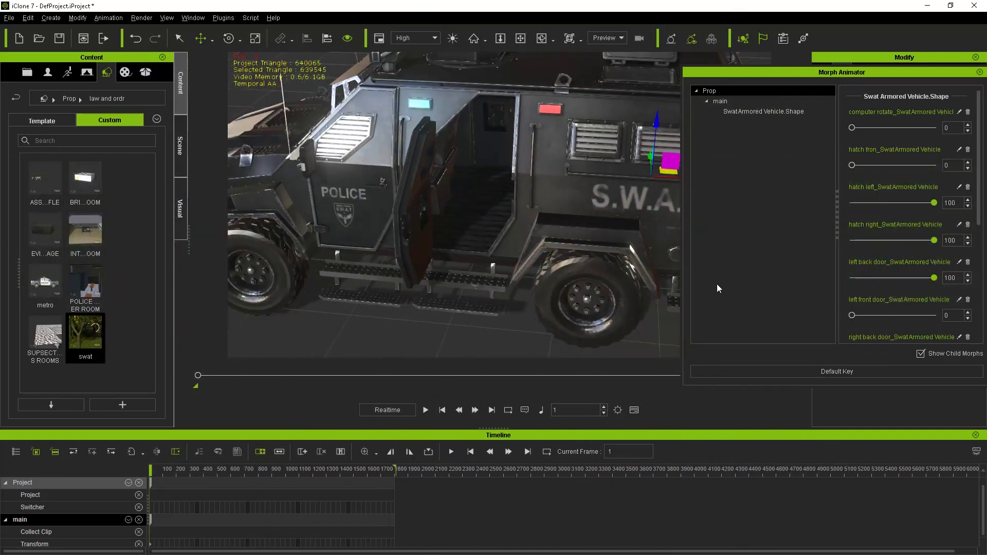
mouse_move(934, 278)
mouse_down()
mouse_move(920, 279)
mouse_move(936, 278)
mouse_up()
drag(851, 316, 935, 313)
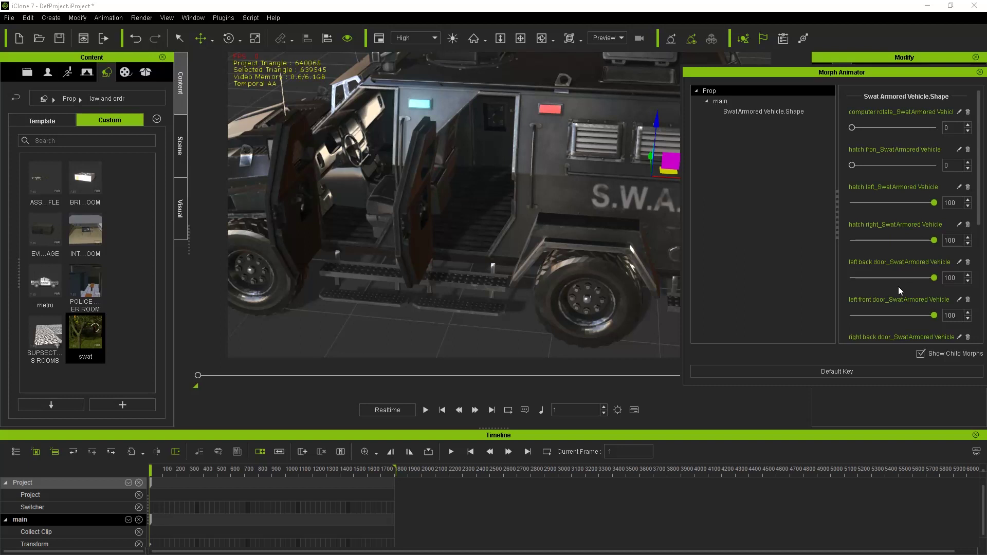
scroll(898, 285, down, 3)
drag(851, 216, 936, 217)
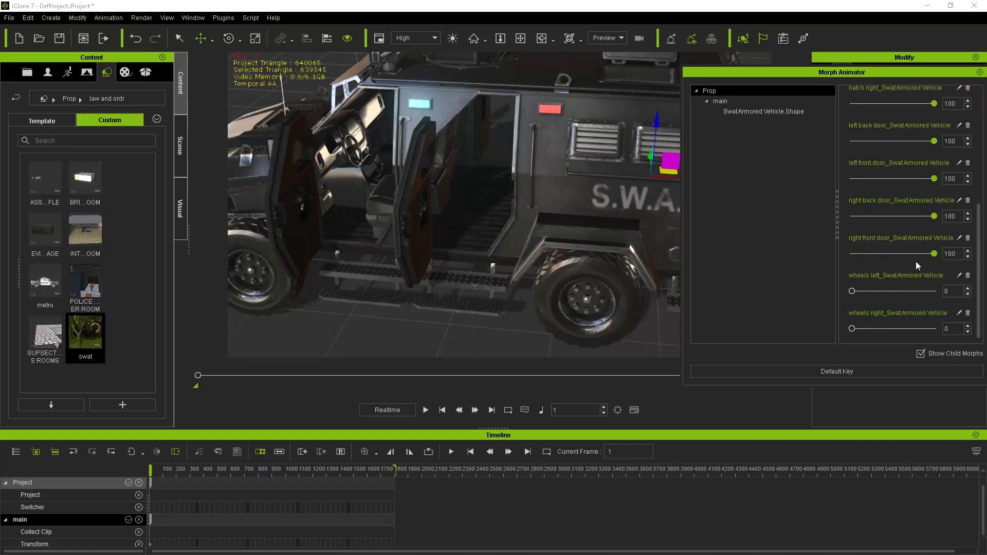
mouse_move(480, 217)
right_down()
mouse_move(503, 234)
mouse_move(658, 265)
right_up()
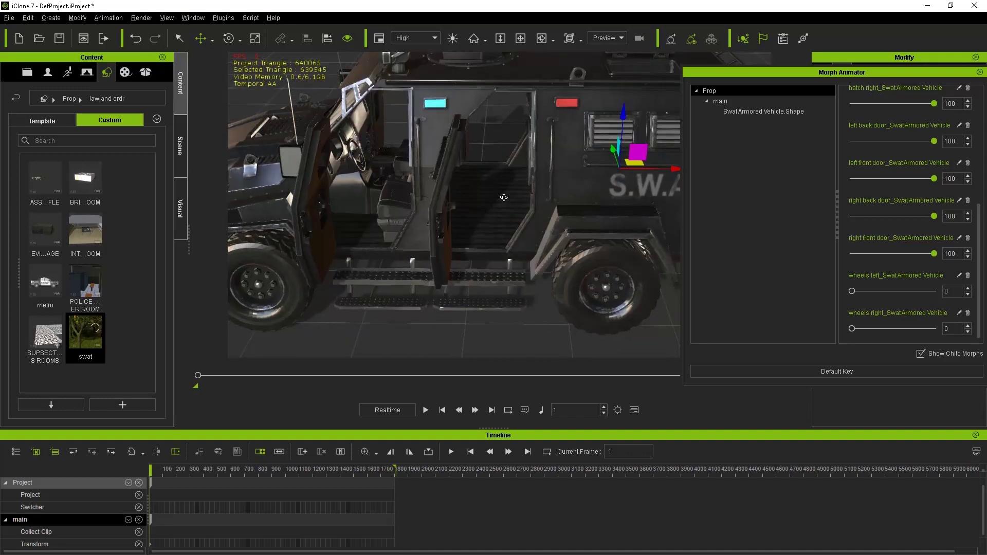
Test turning the left wheels, straighten them, and turn the right wheels fully.
drag(852, 290, 982, 307)
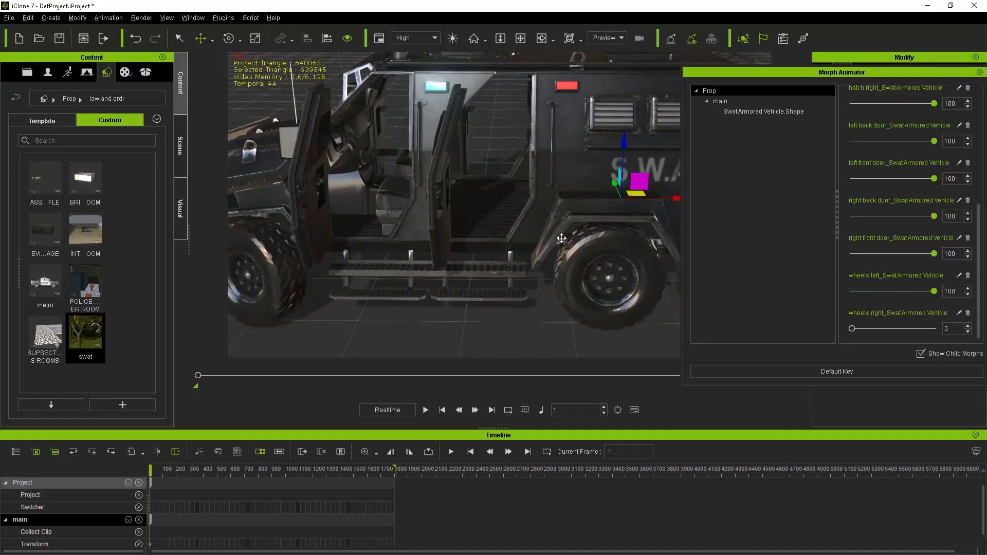
mouse_move(467, 261)
right_down()
mouse_move(591, 313)
mouse_move(650, 301)
right_up()
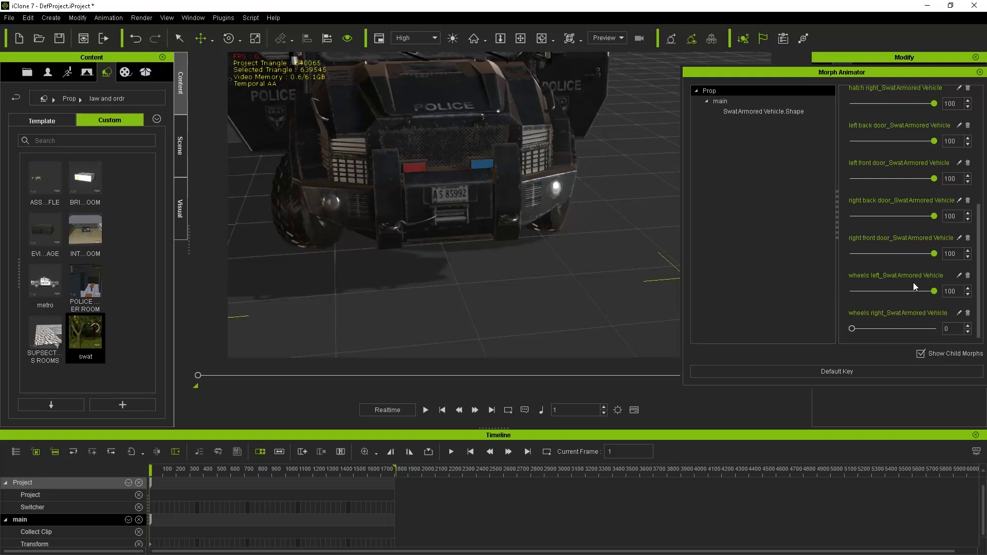
drag(935, 291, 796, 293)
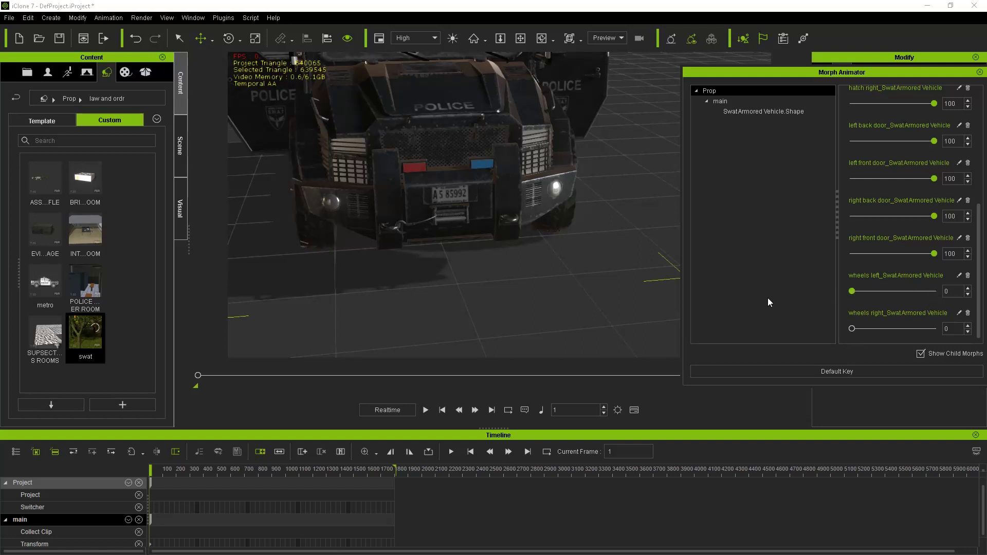
drag(852, 328, 936, 329)
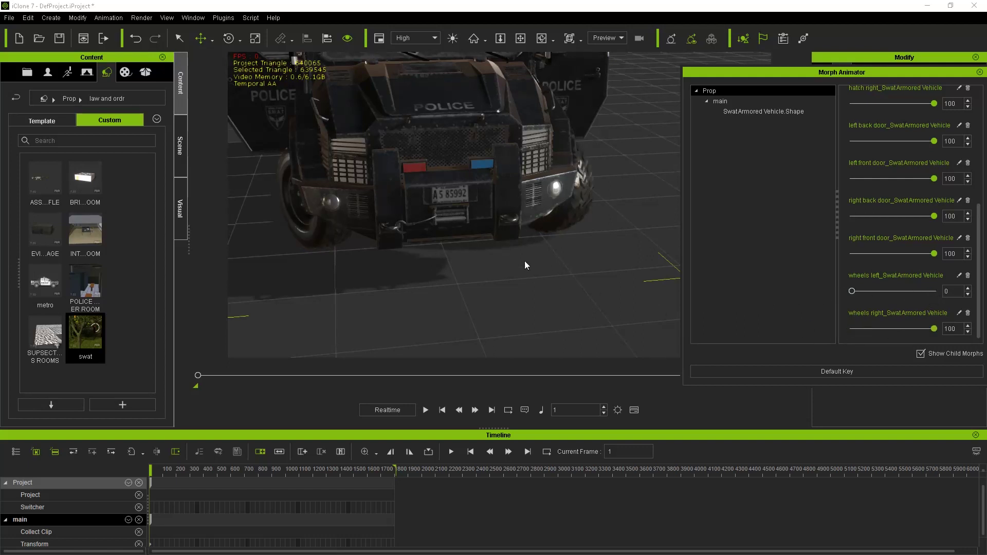
right_drag(512, 244, 803, 301)
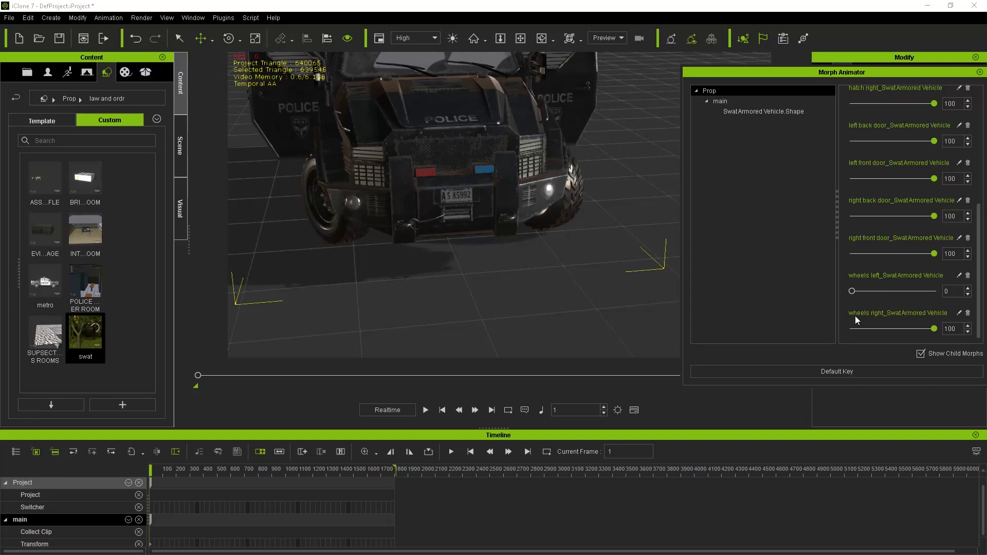
mouse_move(500, 164)
right_down()
mouse_move(377, 244)
mouse_move(548, 244)
mouse_move(507, 255)
right_up()
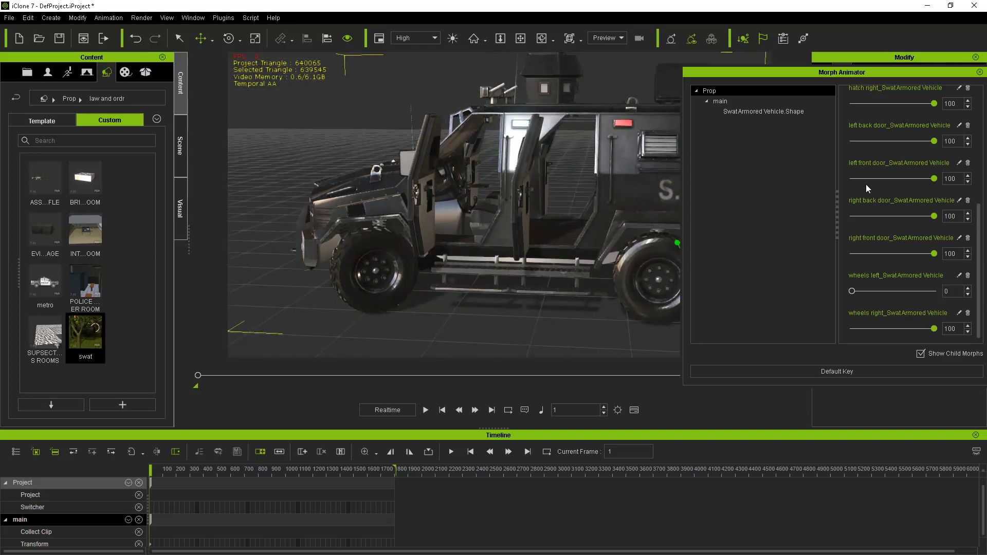
scroll(465, 218, up, 3)
scroll(493, 223, up, 3)
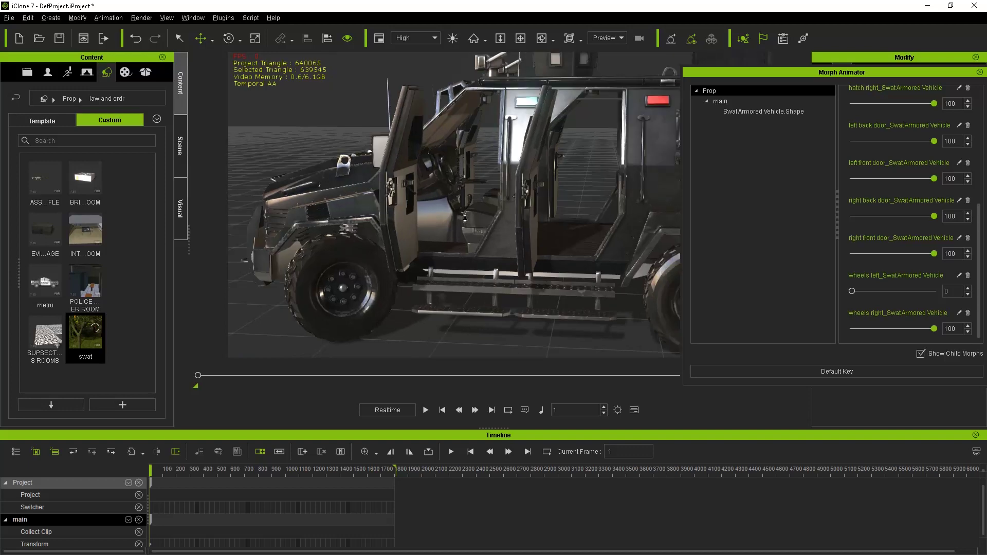
scroll(524, 227, up, 3)
scroll(548, 231, up, 3)
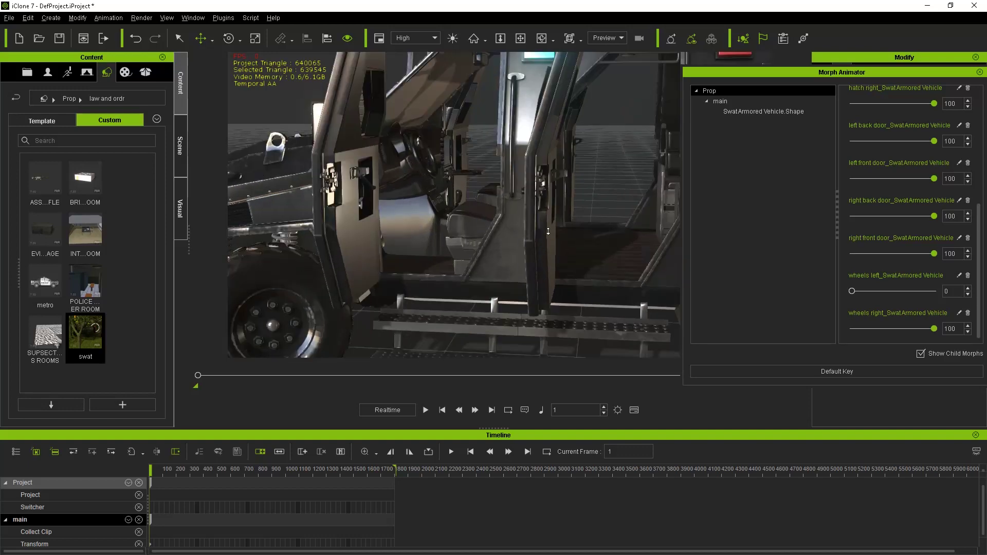
scroll(548, 231, up, 3)
scroll(540, 229, up, 3)
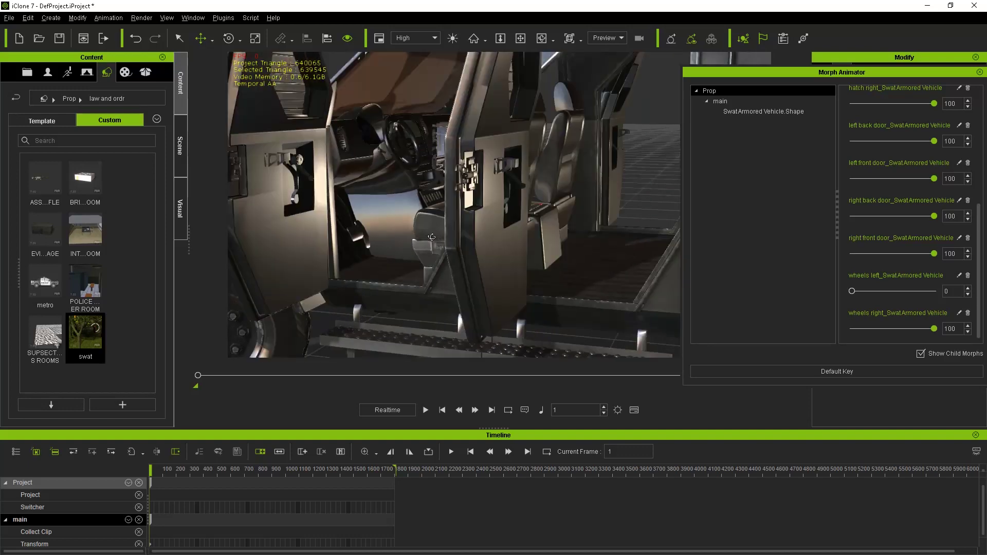
scroll(494, 224, up, 3)
View the dashboard inside the cab, reset the computer rotate morph to 0, close Morph Animator.
mouse_move(494, 225)
middle_down()
mouse_move(523, 318)
mouse_move(546, 299)
mouse_move(504, 250)
mouse_move(540, 268)
middle_up()
scroll(539, 268, up, 3)
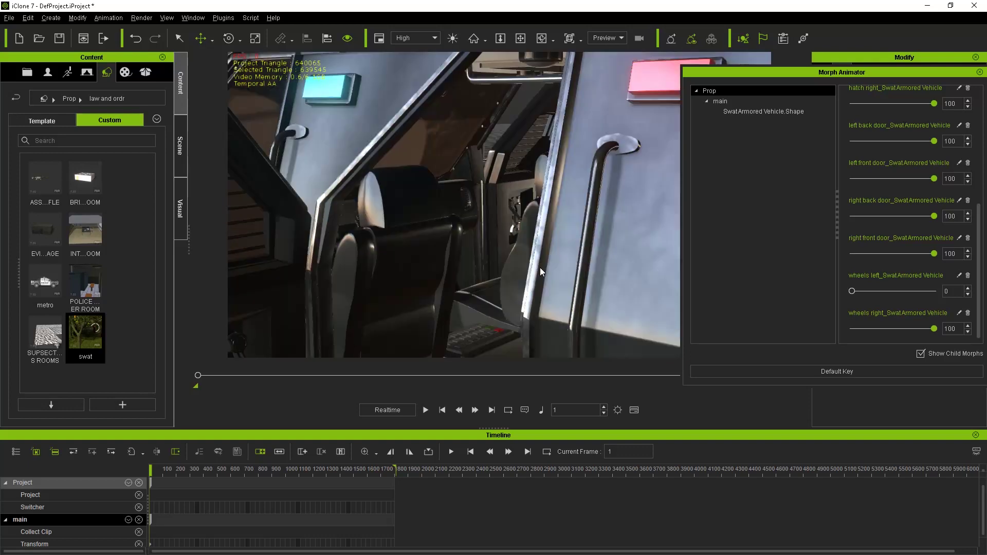
scroll(534, 264, up, 3)
scroll(524, 265, up, 3)
scroll(524, 264, up, 3)
scroll(501, 268, up, 3)
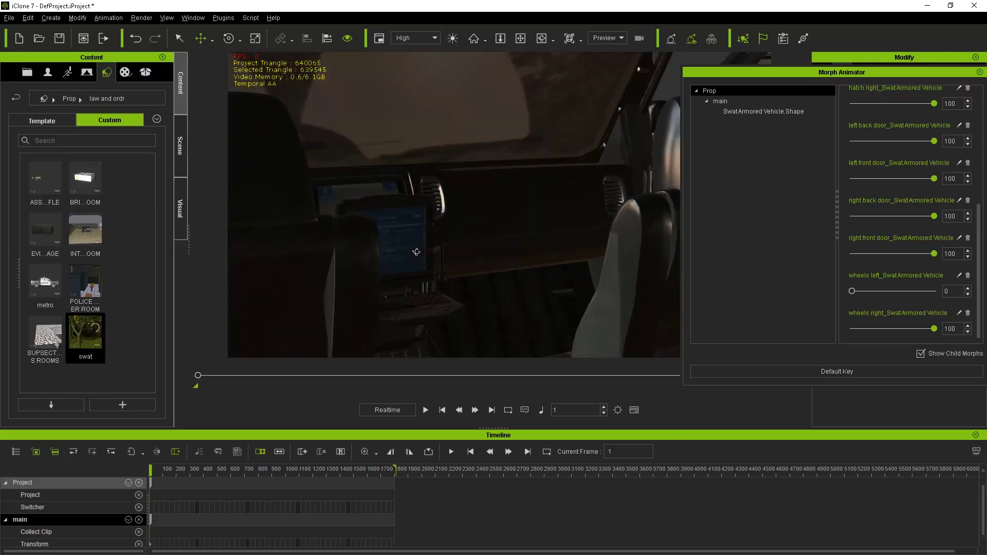
scroll(478, 273, up, 3)
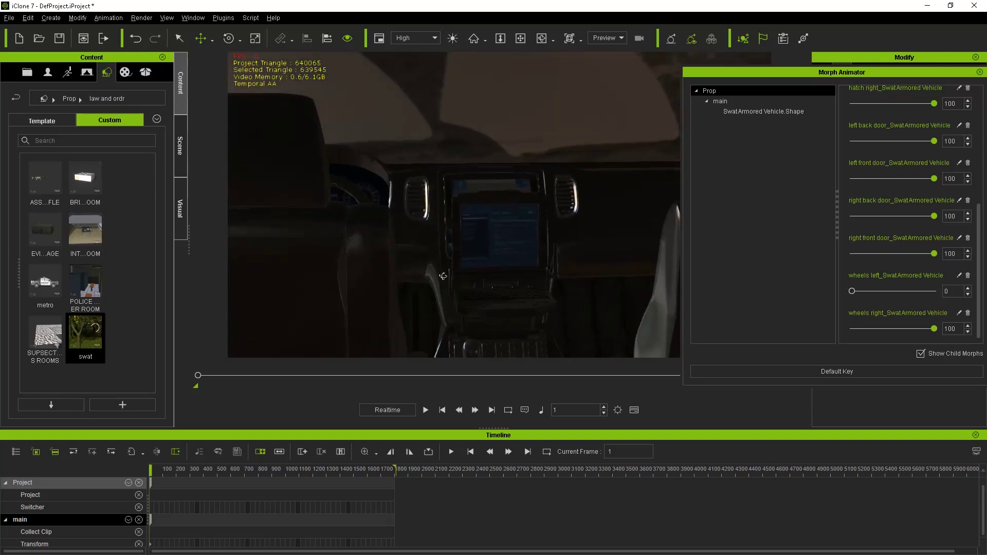
middle_drag(445, 276, 574, 245)
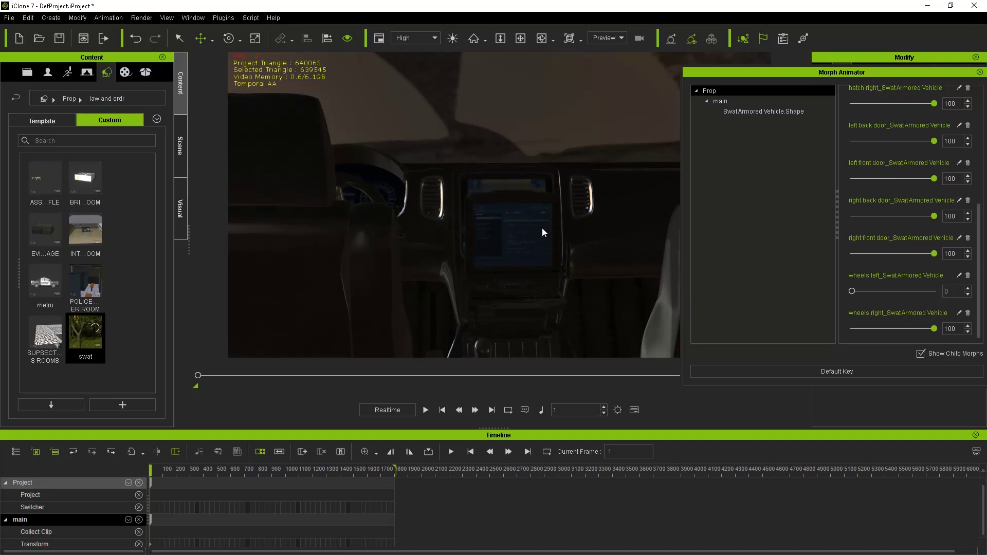
scroll(957, 232, up, 2)
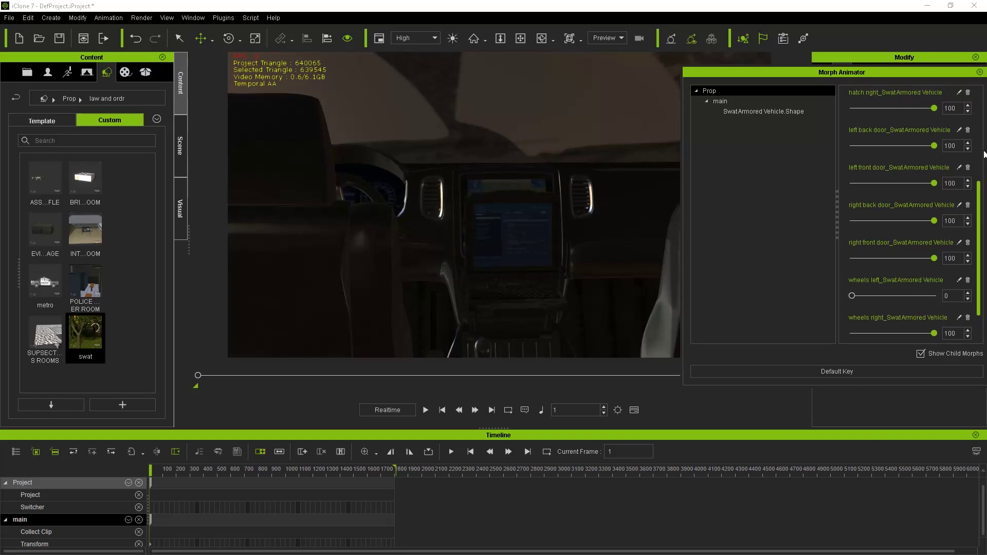
scroll(894, 169, up, 3)
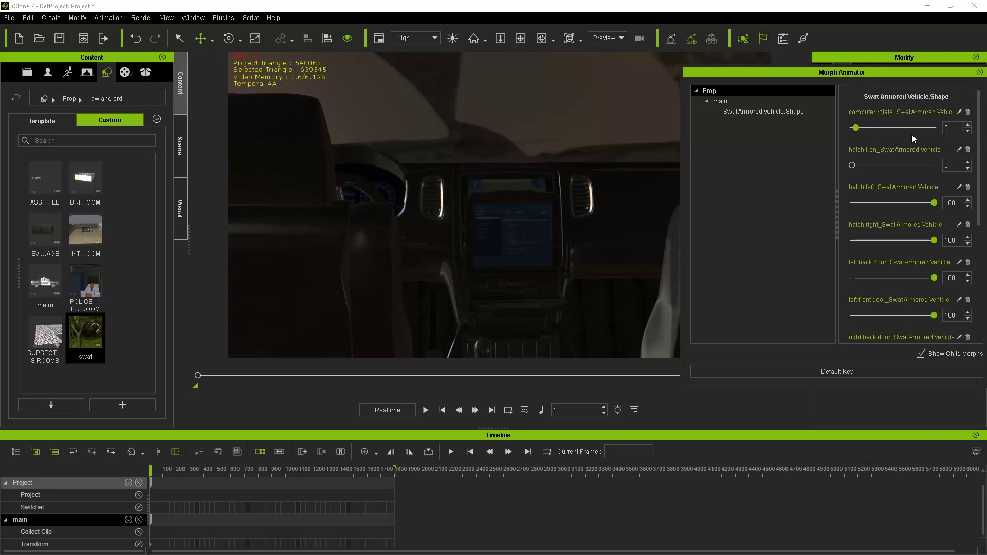
scroll(912, 134, up, 5)
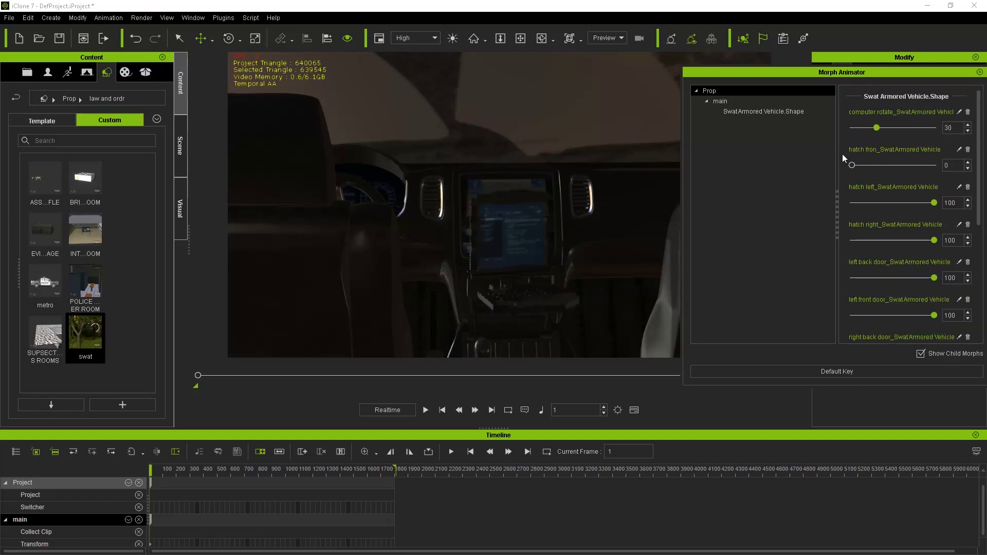
key(ctrl+z)
scroll(575, 244, down, 2)
scroll(576, 236, down, 2)
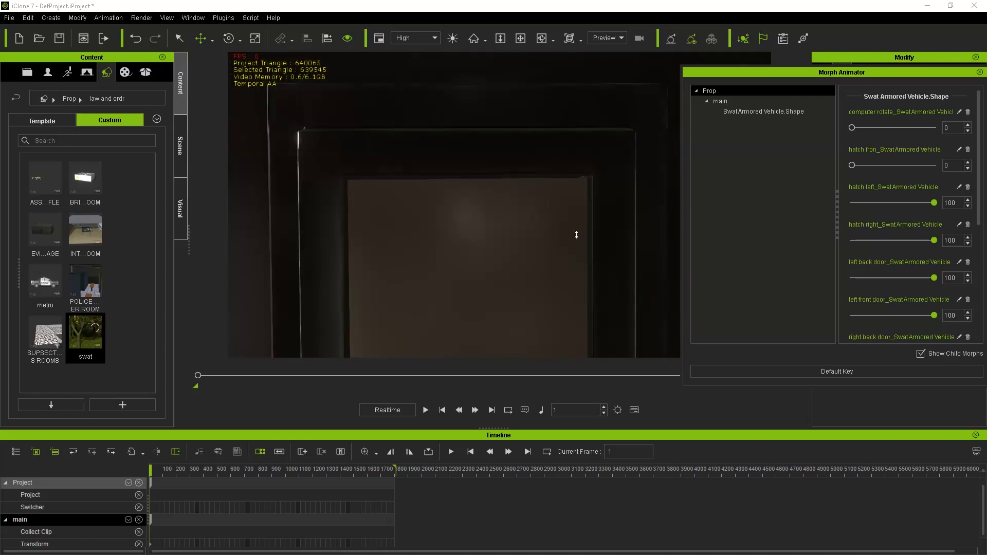
scroll(577, 236, down, 2)
scroll(580, 235, down, 2)
scroll(580, 247, down, 2)
scroll(555, 223, down, 2)
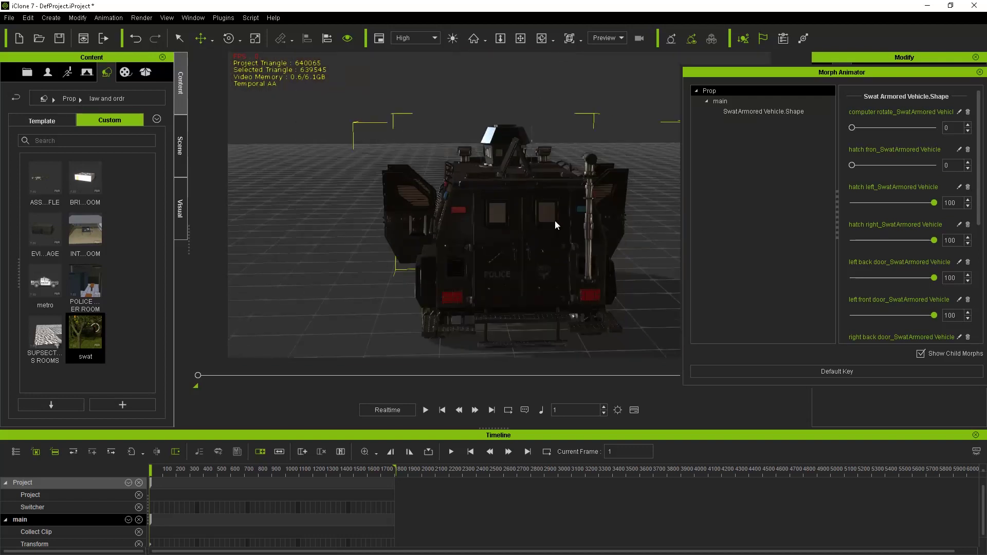
scroll(540, 224, down, 1)
scroll(507, 217, down, 2)
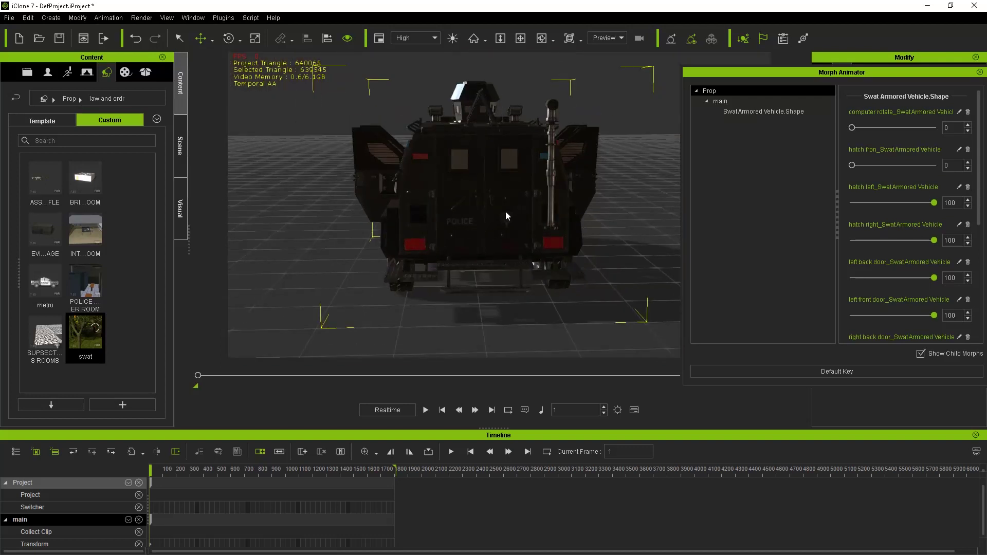
click(979, 72)
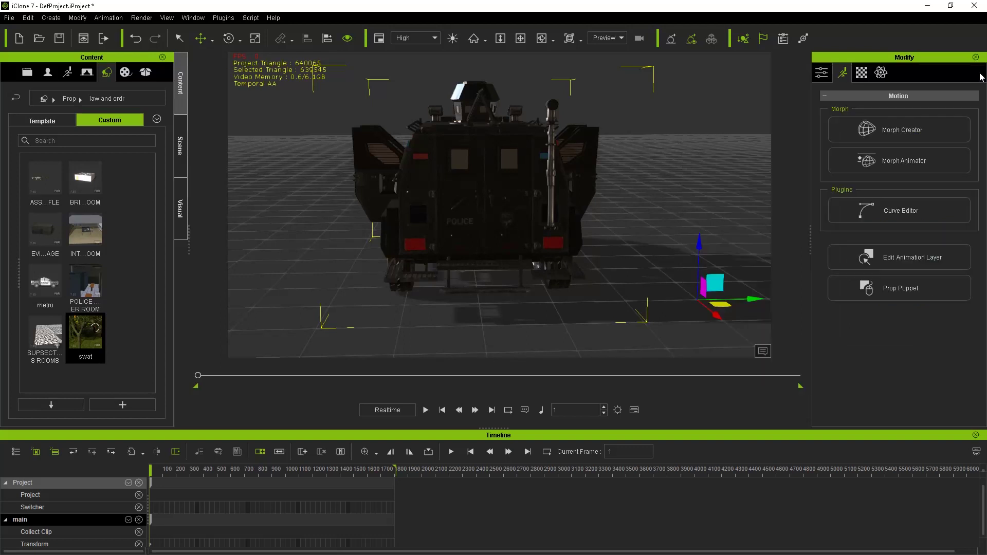
Delete the armored vehicle and browse to Actor > Custom > Character > LAW AND ORDER.
right_click(520, 175)
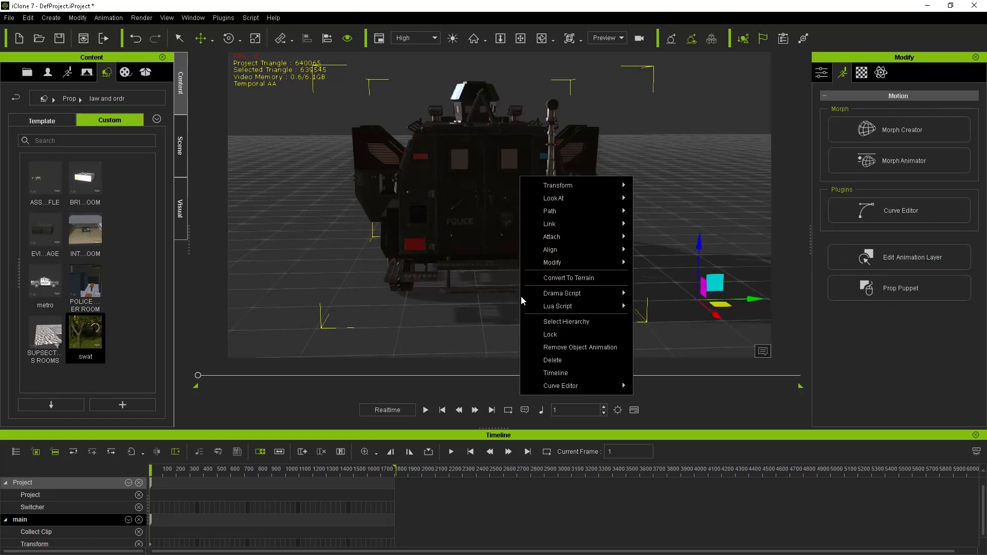
click(543, 364)
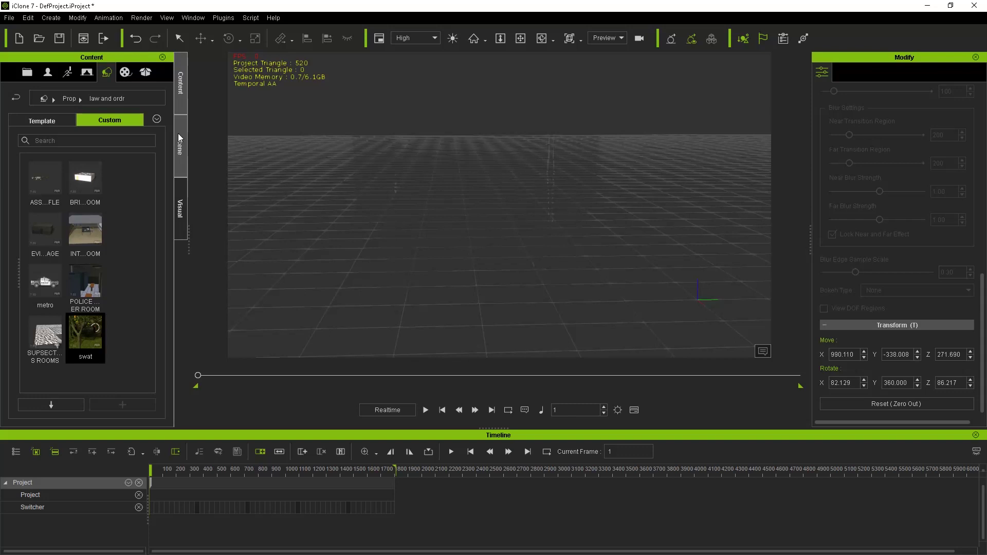
click(55, 73)
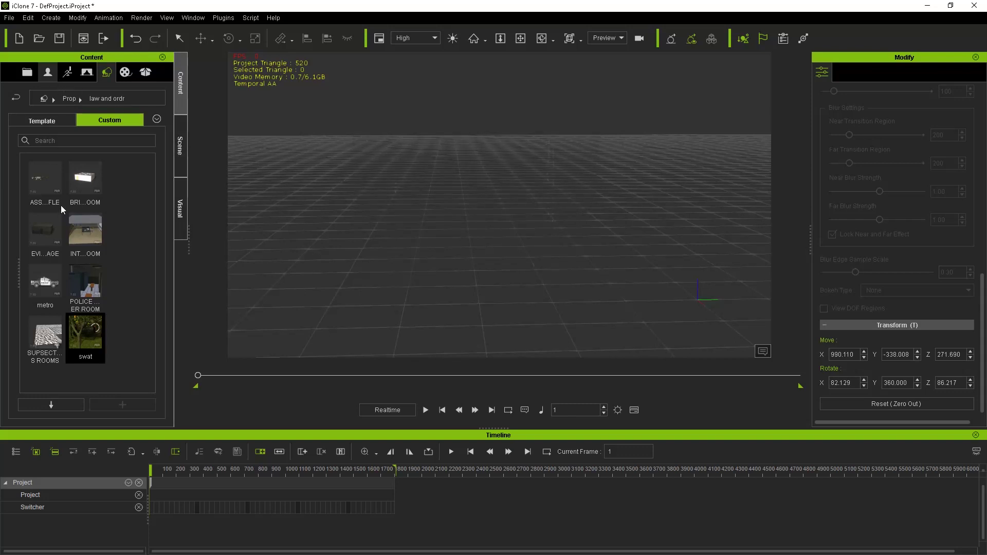
click(119, 123)
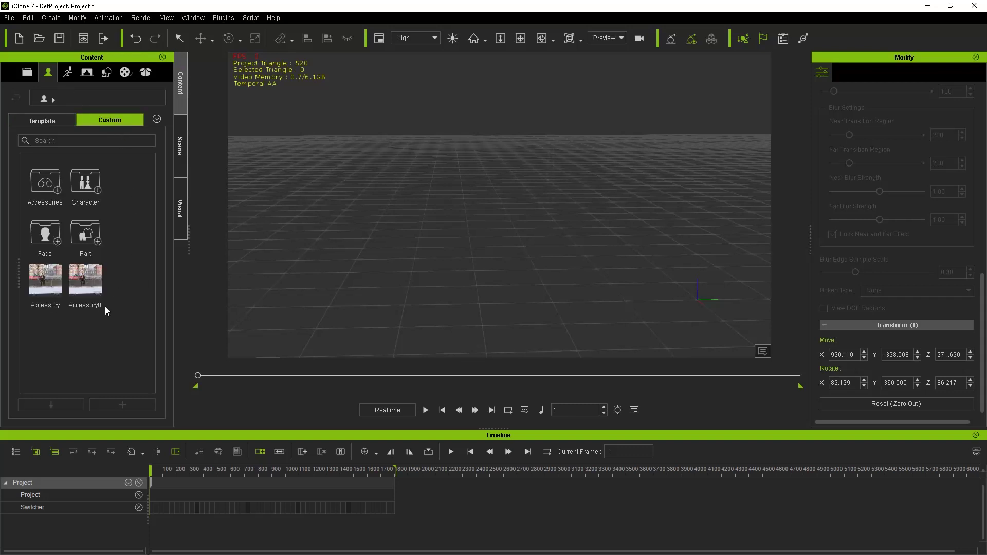
double_click(87, 192)
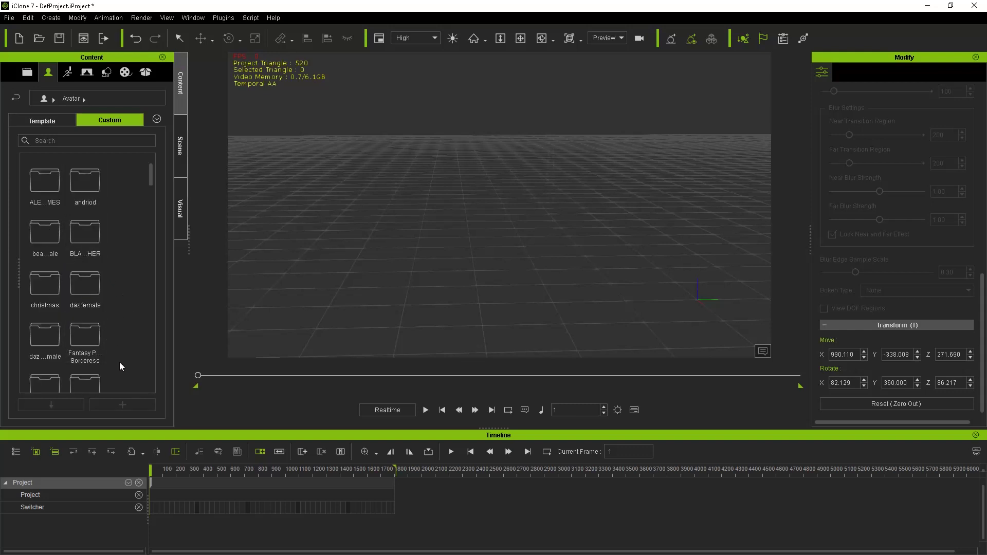
scroll(95, 376, down, 3)
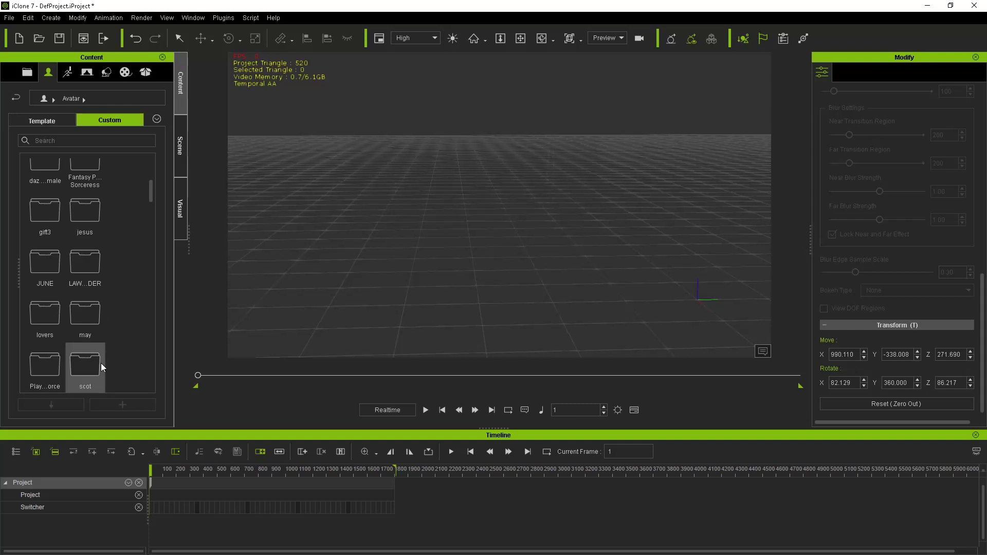
double_click(90, 277)
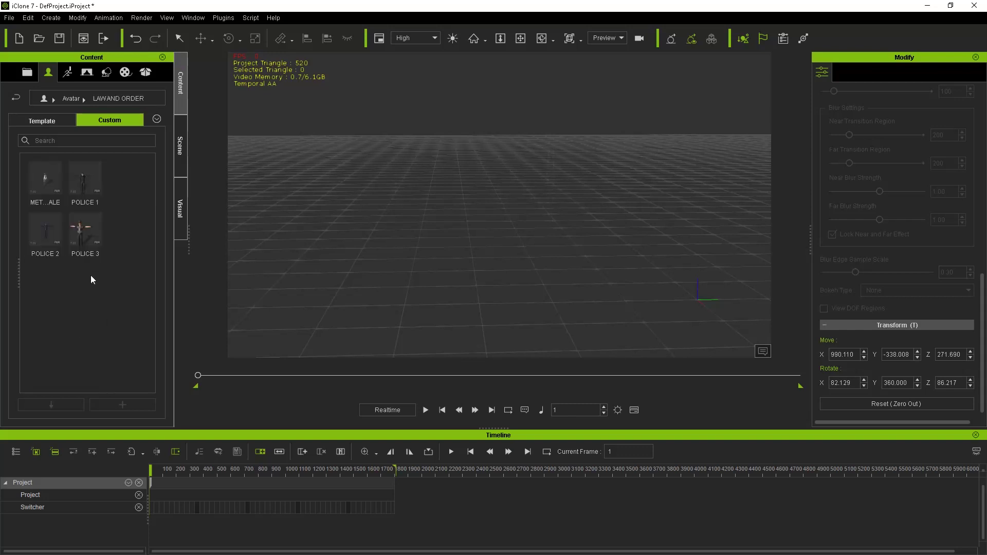
double_click(85, 236)
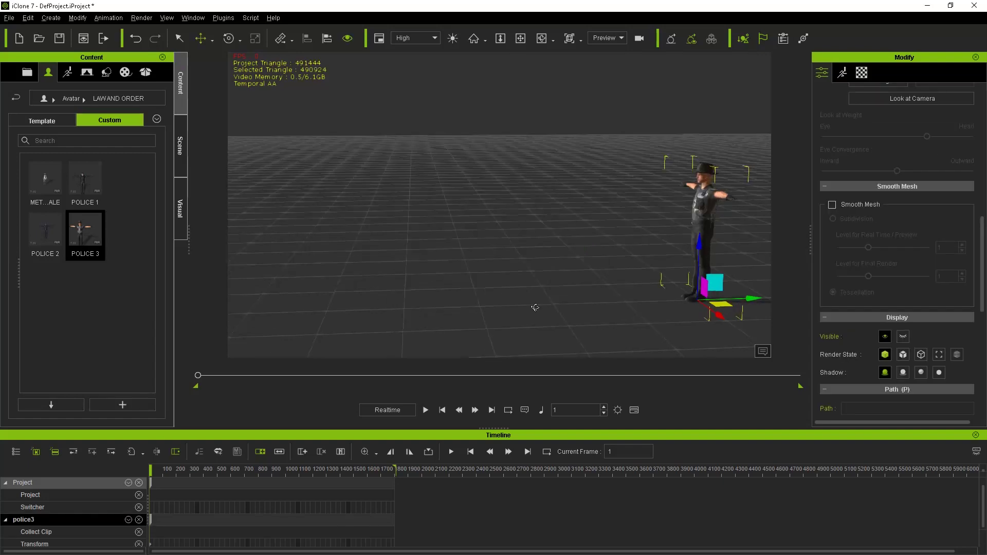
right_drag(534, 307, 595, 282)
scroll(596, 282, up, 2)
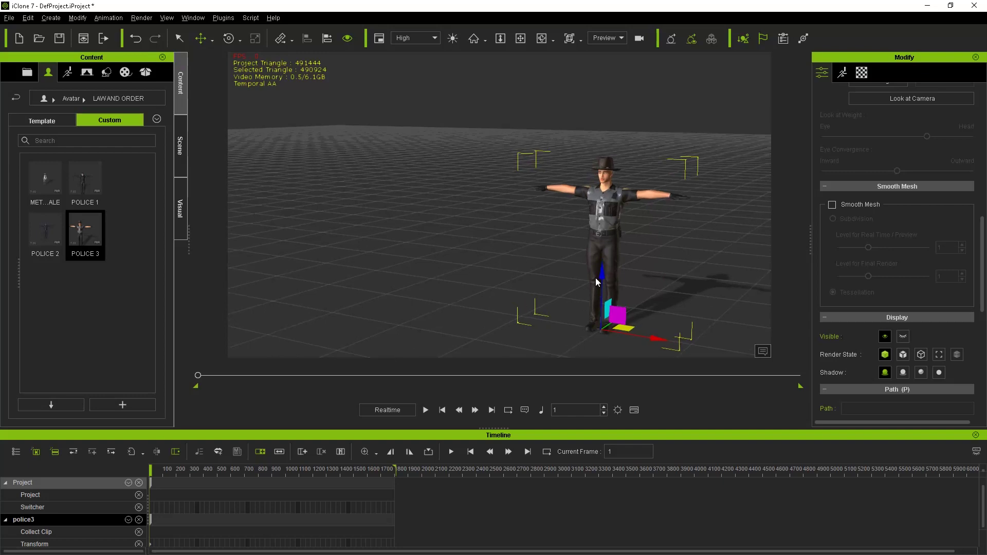
scroll(595, 282, up, 2)
right_drag(593, 299, 536, 284)
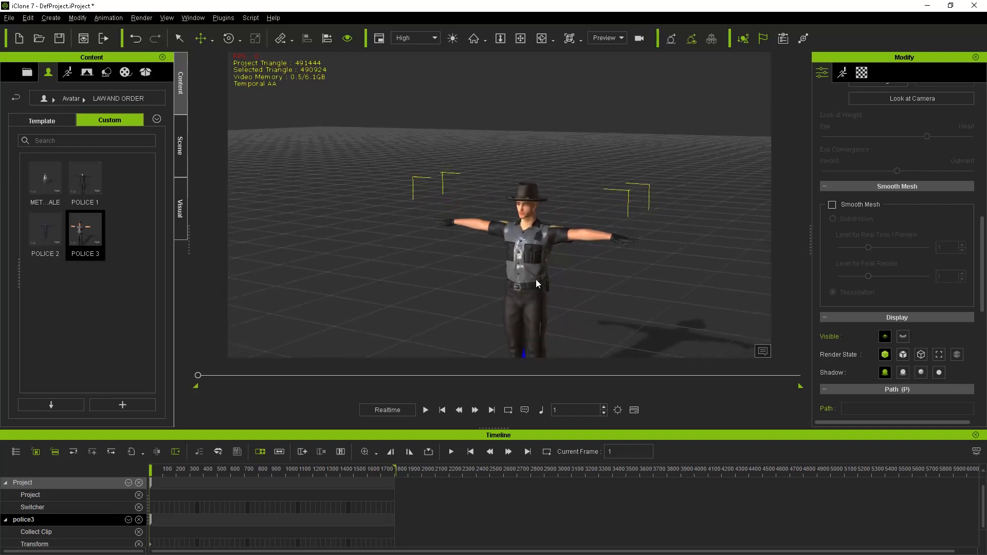
scroll(536, 284, up, 2)
scroll(527, 288, up, 3)
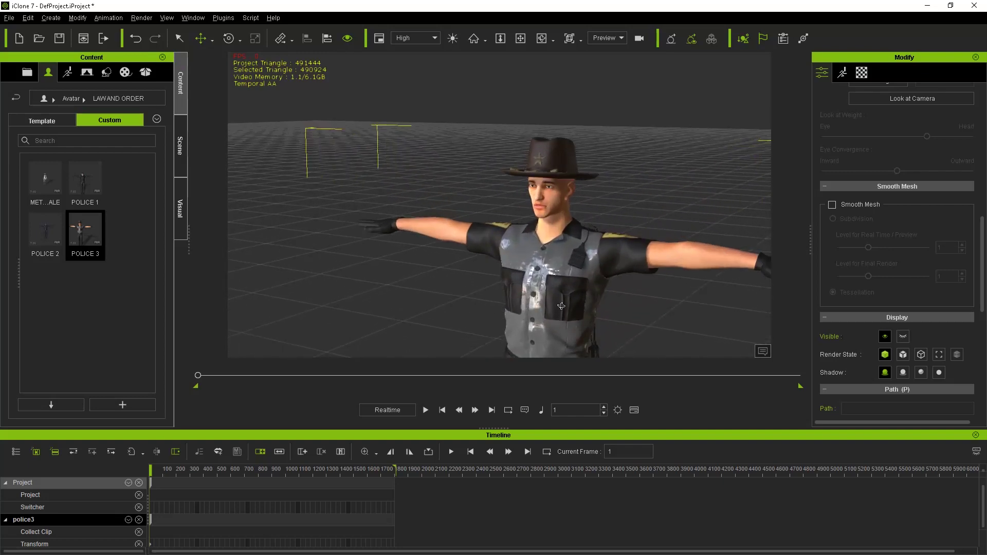
mouse_move(560, 307)
right_down()
mouse_move(564, 270)
mouse_move(459, 291)
right_up()
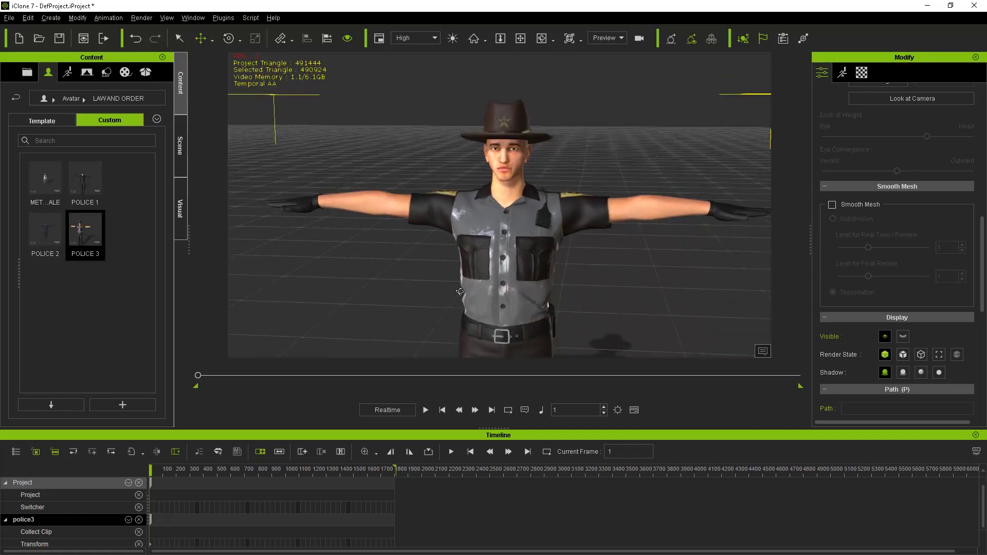
right_drag(459, 292, 530, 306)
middle_drag(518, 300, 521, 274)
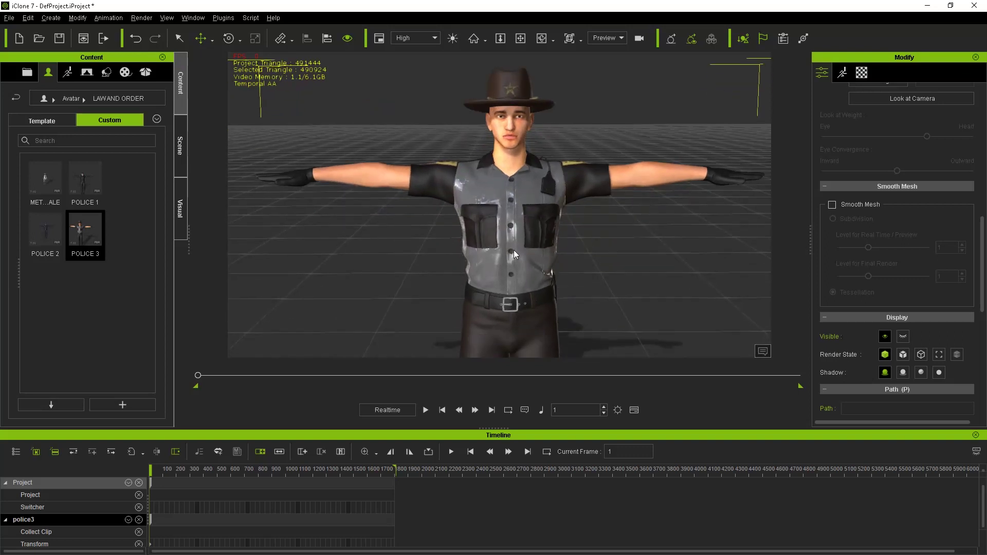
scroll(502, 276, up, 2)
scroll(502, 276, up, 2)
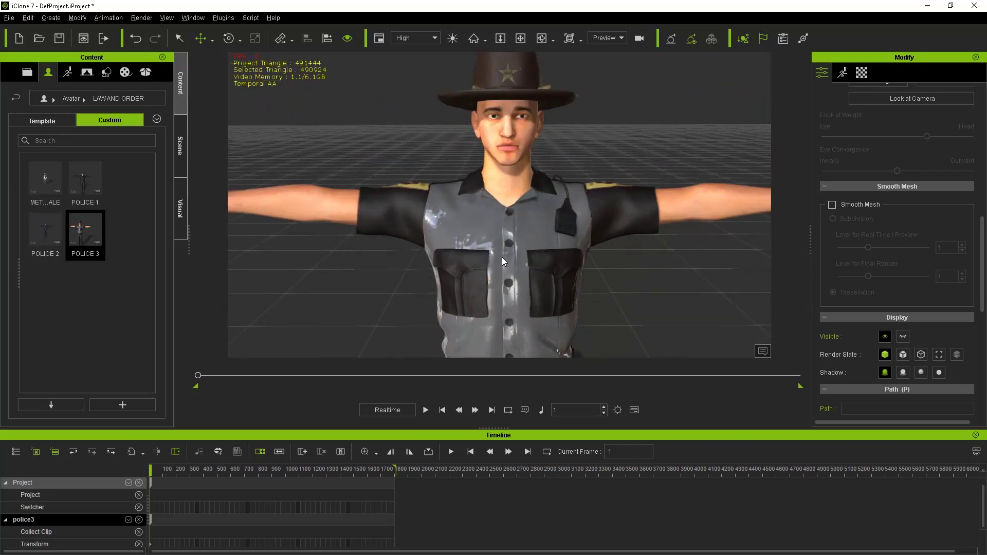
middle_drag(502, 257, 501, 112)
click(500, 113)
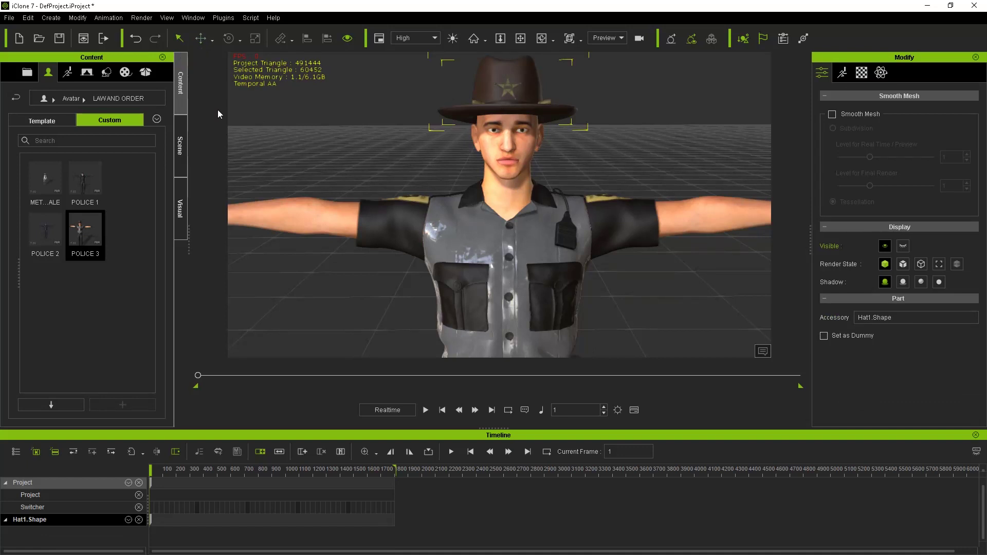
middle_drag(498, 290, 500, 232)
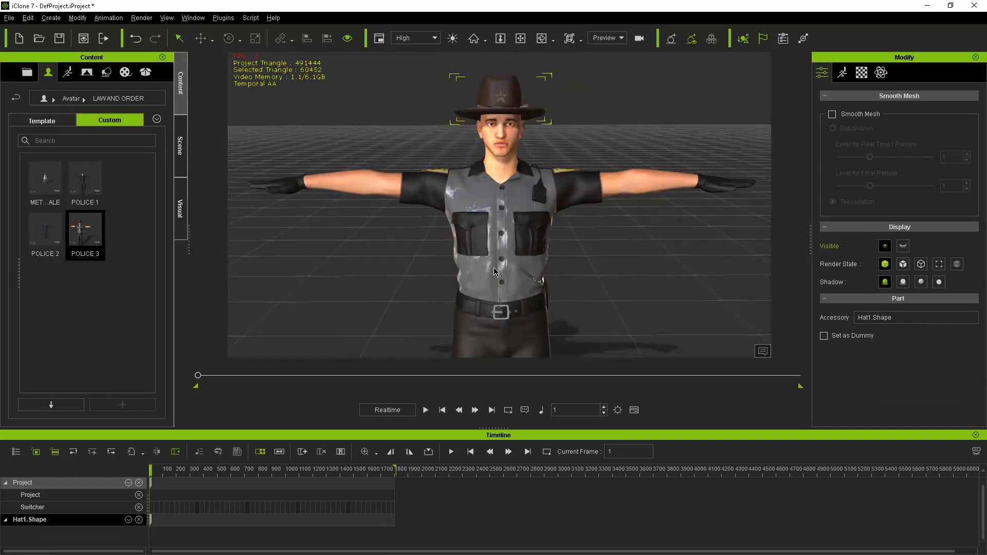
right_drag(496, 272, 349, 269)
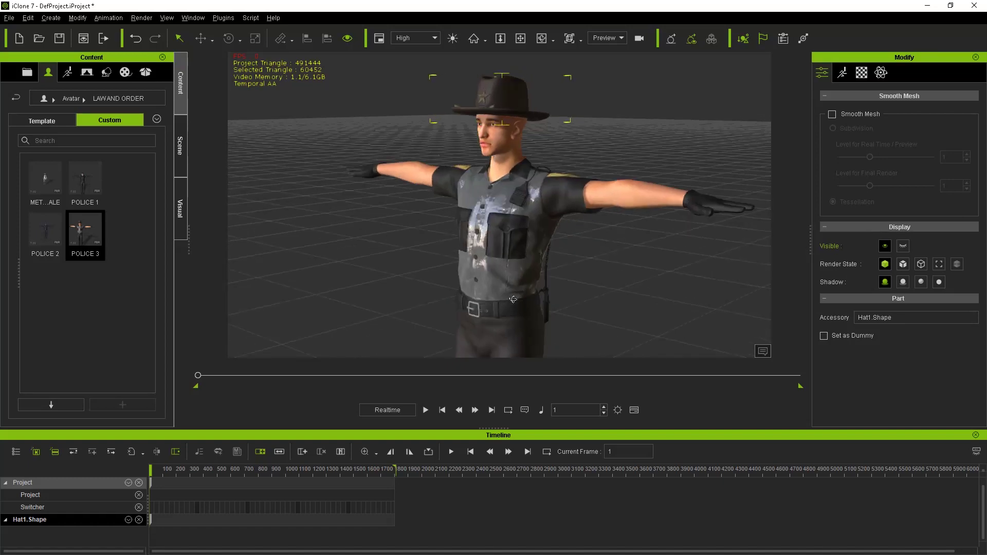
right_drag(513, 299, 556, 293)
scroll(491, 197, up, 3)
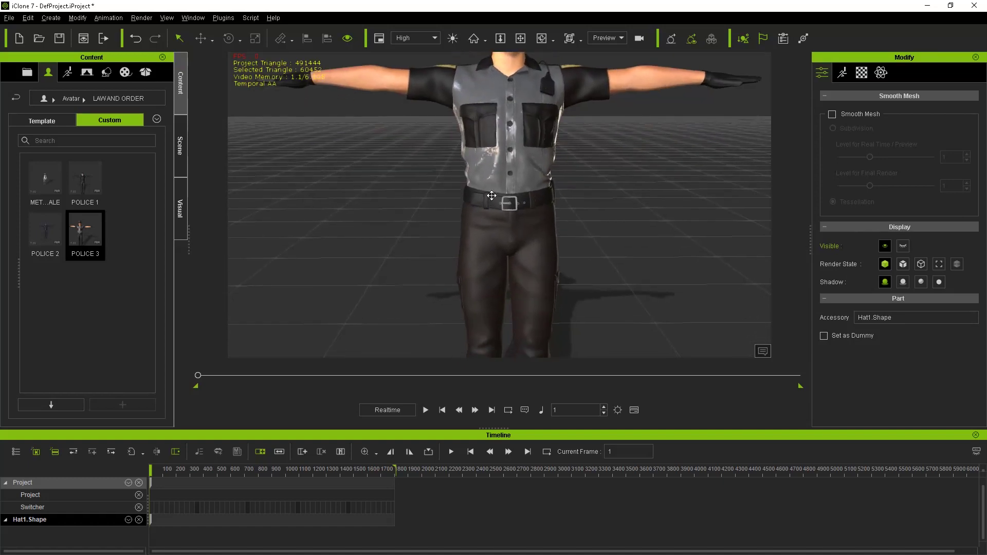
middle_drag(491, 197, 514, 269)
middle_drag(502, 232, 502, 401)
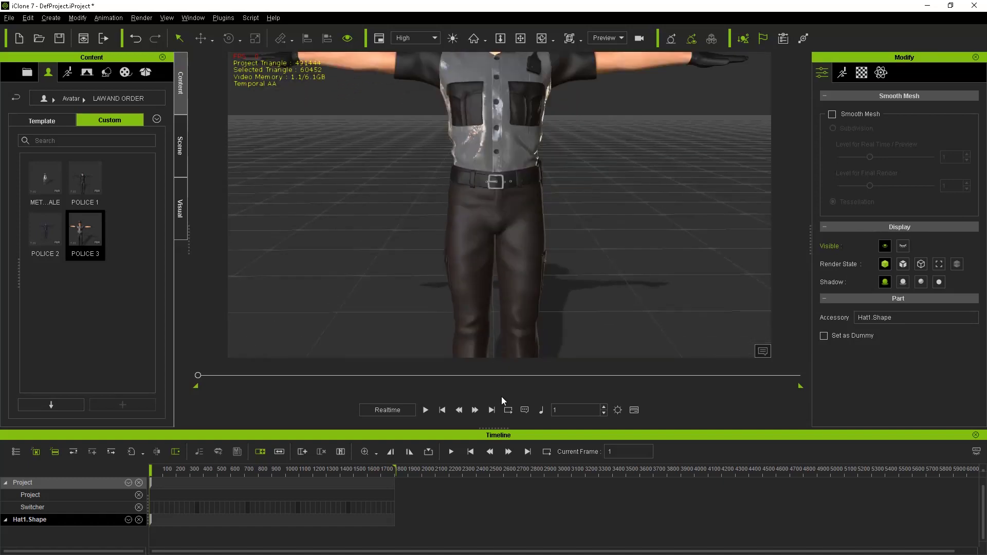
scroll(388, 254, down, 3)
mouse_move(388, 254)
right_down()
mouse_move(507, 266)
mouse_move(445, 224)
right_up()
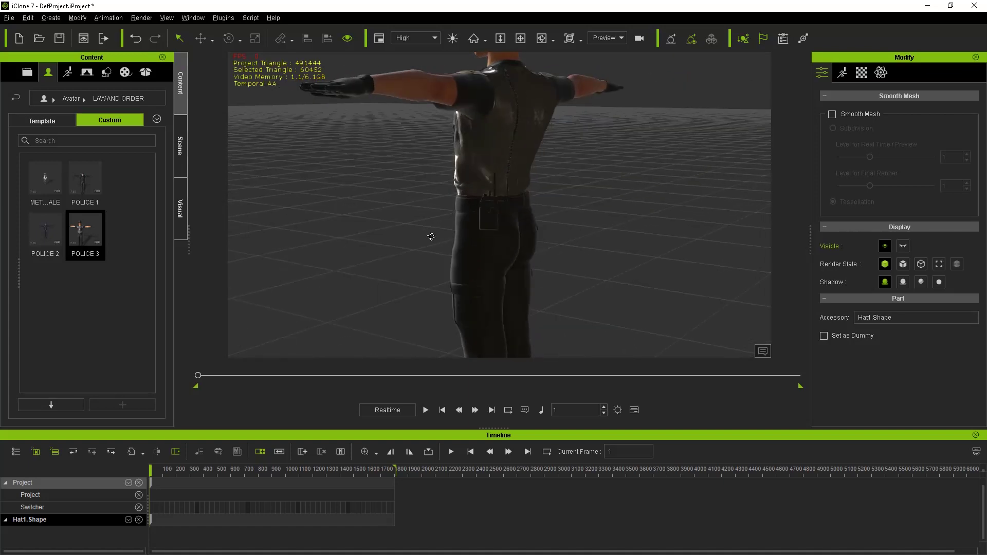
click(453, 219)
click(452, 213)
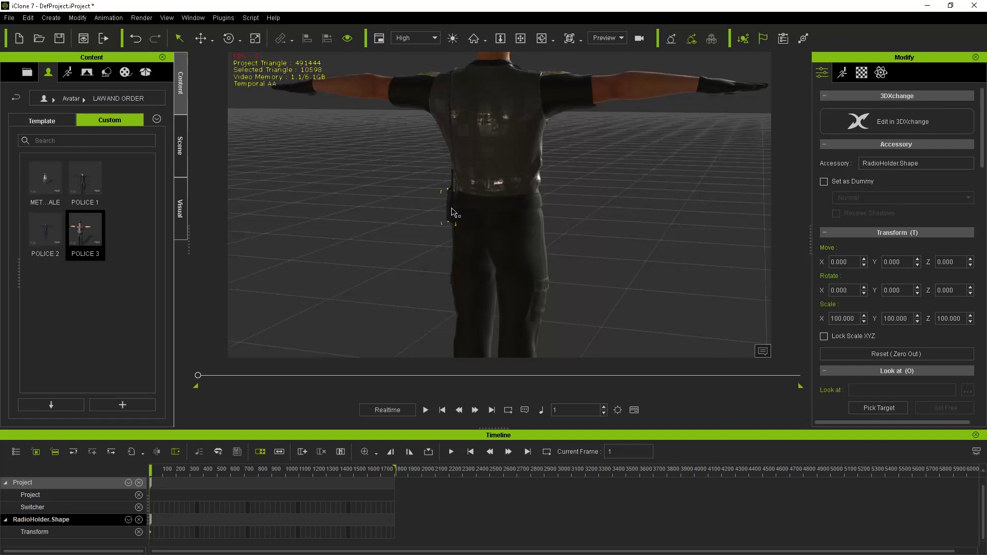
mouse_move(405, 242)
right_down()
mouse_move(546, 264)
mouse_move(419, 255)
mouse_move(549, 271)
mouse_move(396, 265)
mouse_move(465, 249)
mouse_move(493, 255)
mouse_move(442, 254)
mouse_move(479, 264)
right_up()
scroll(397, 265, up, 2)
scroll(430, 262, down, 3)
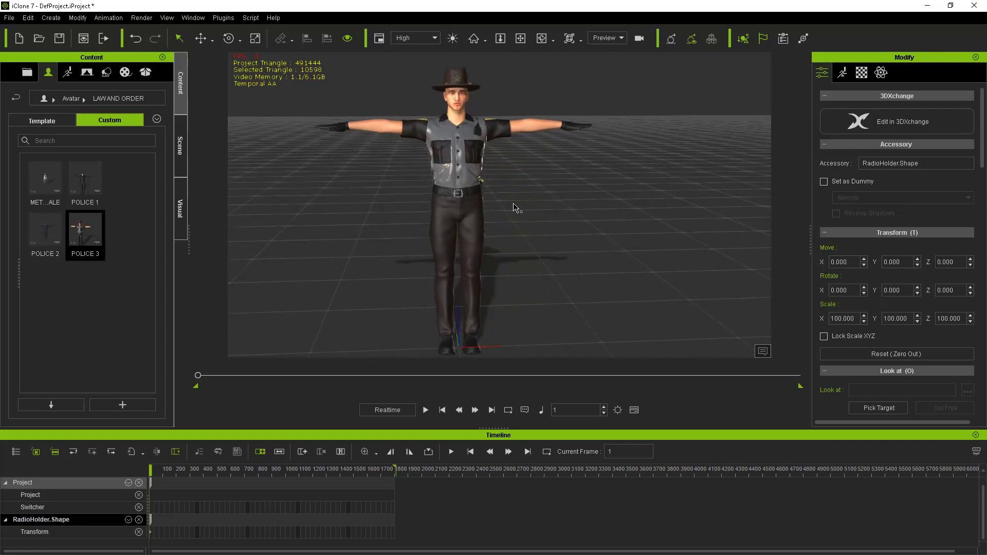
click(558, 213)
Load POLICE 2 and move it along X to the right of the hatted officer.
double_click(36, 236)
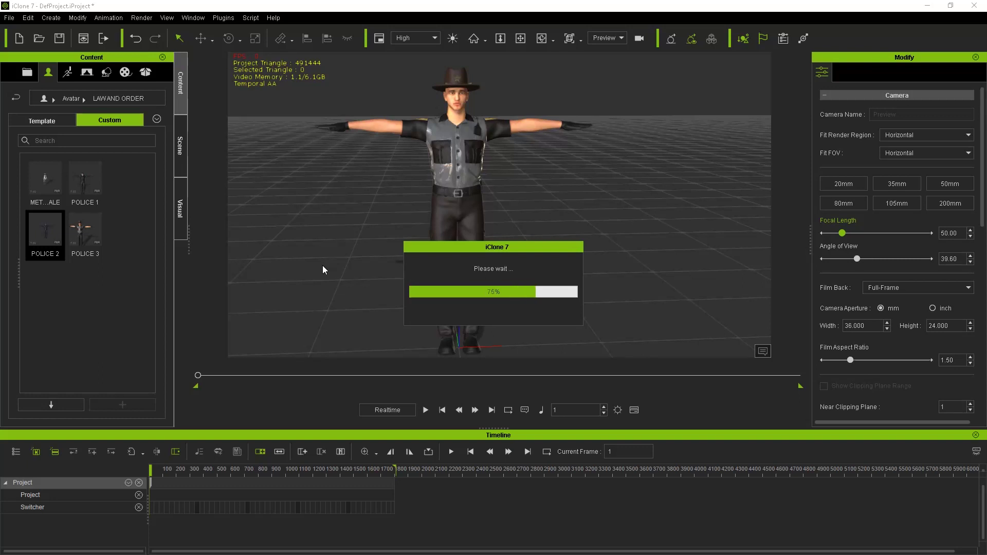
middle_drag(356, 269, 326, 231)
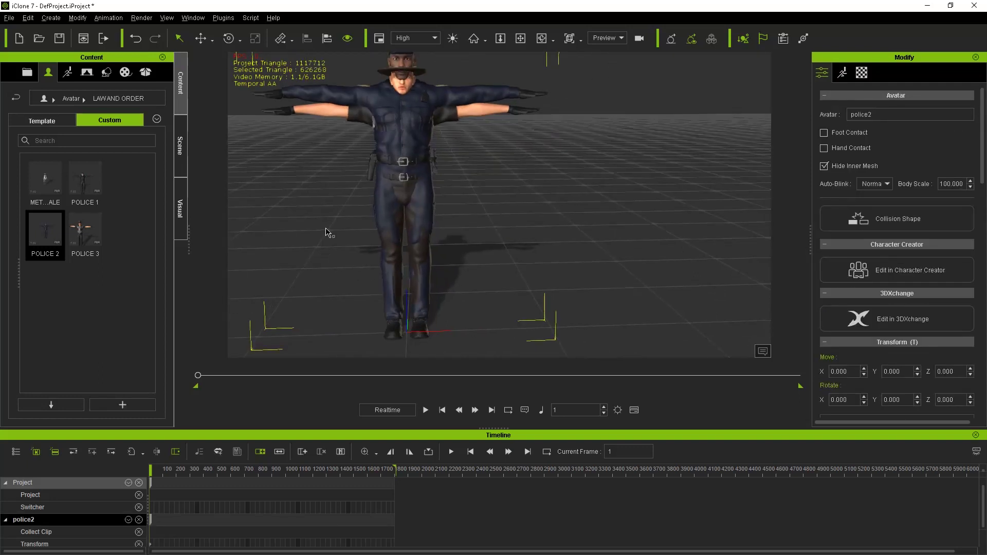
click(202, 39)
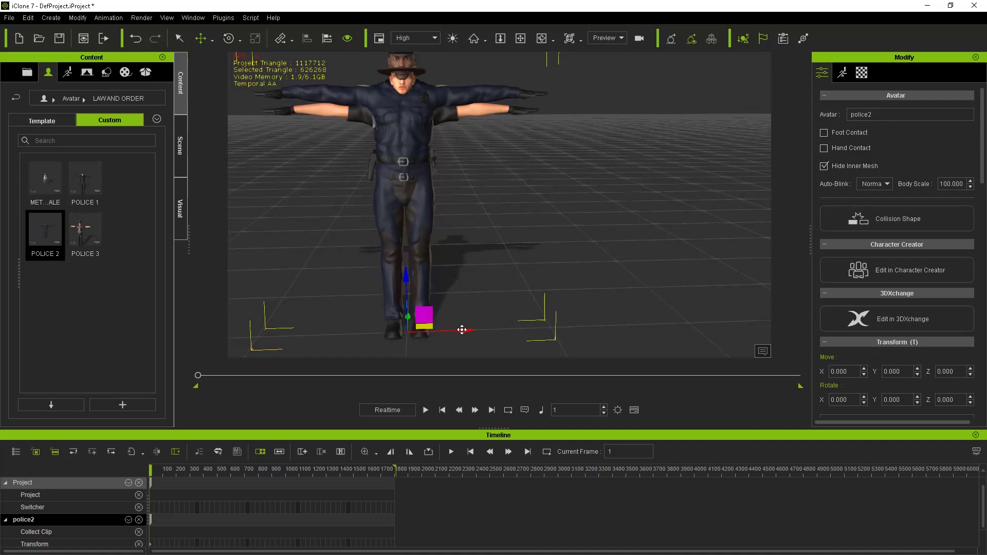
drag(462, 330, 645, 326)
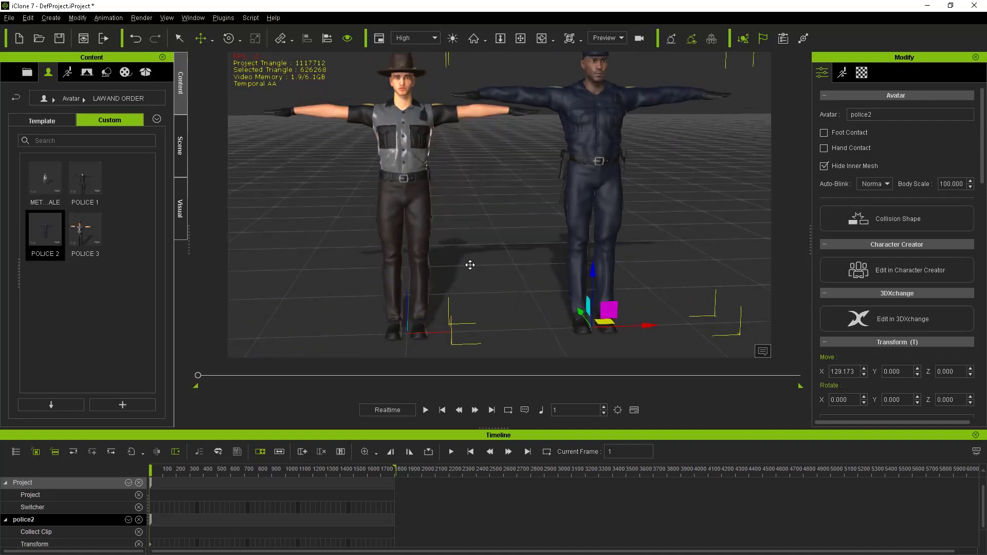
Orbit around both officers, selecting police 2's taser and baton to inspect them.
right_drag(470, 264, 463, 282)
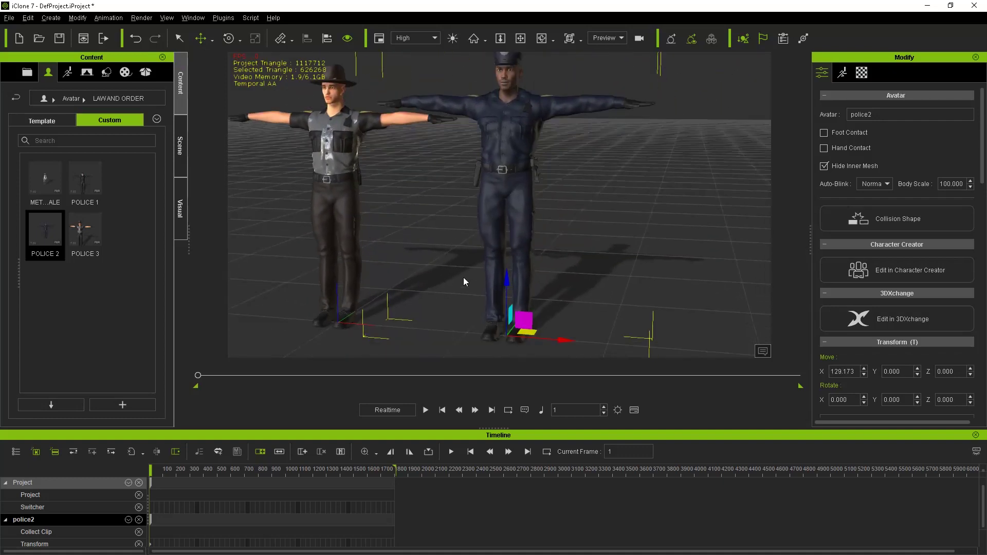
mouse_move(463, 282)
right_down()
mouse_move(411, 259)
mouse_move(556, 290)
mouse_move(512, 292)
mouse_move(477, 252)
right_up()
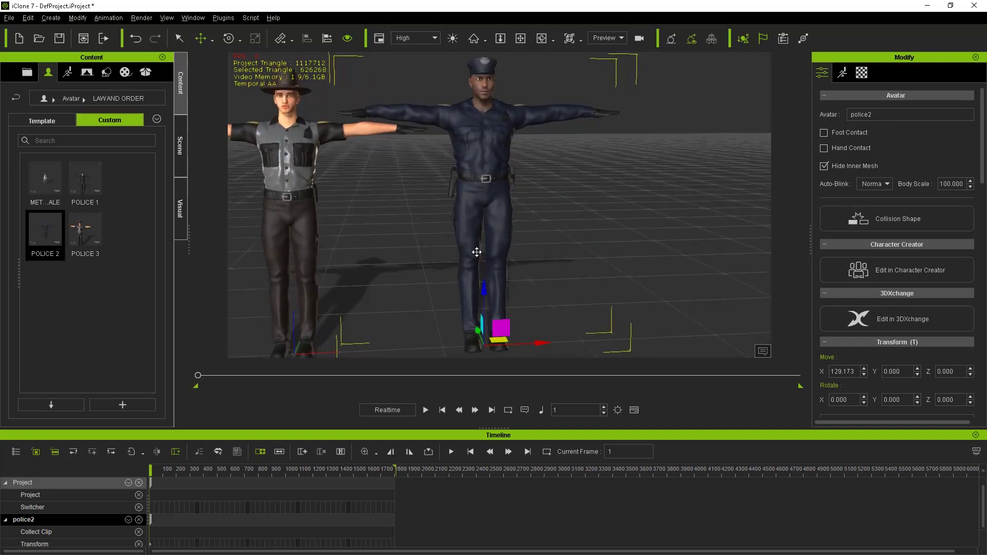
scroll(477, 263, up, 3)
scroll(477, 293, up, 2)
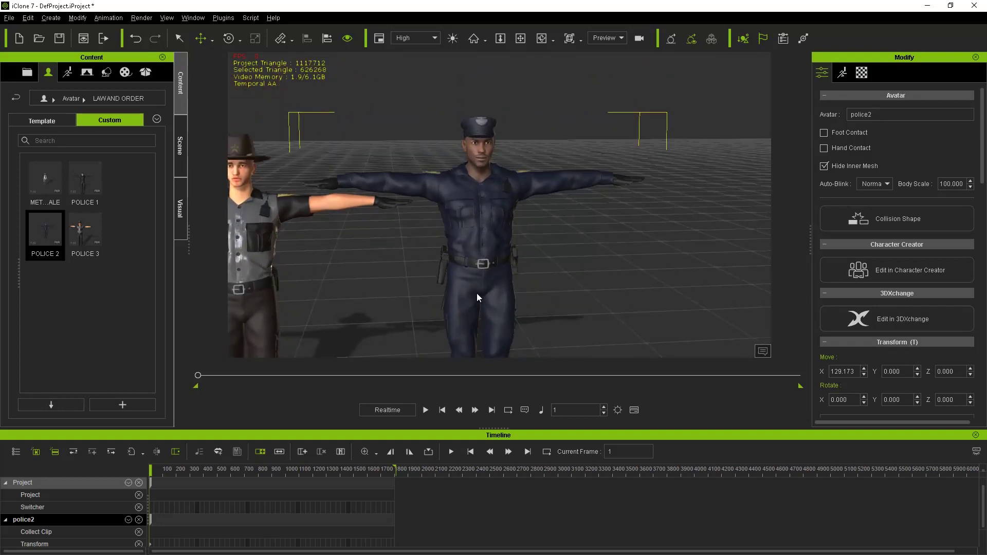
right_drag(477, 293, 478, 272)
mouse_move(493, 306)
right_down()
mouse_move(524, 324)
mouse_move(483, 276)
mouse_move(389, 267)
mouse_move(469, 232)
mouse_move(450, 295)
right_up()
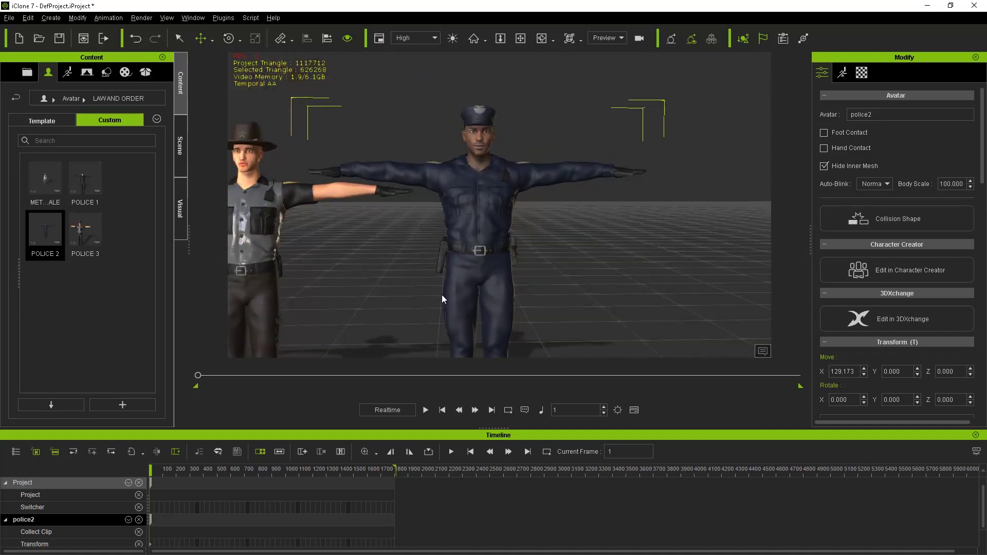
right_drag(450, 295, 513, 271)
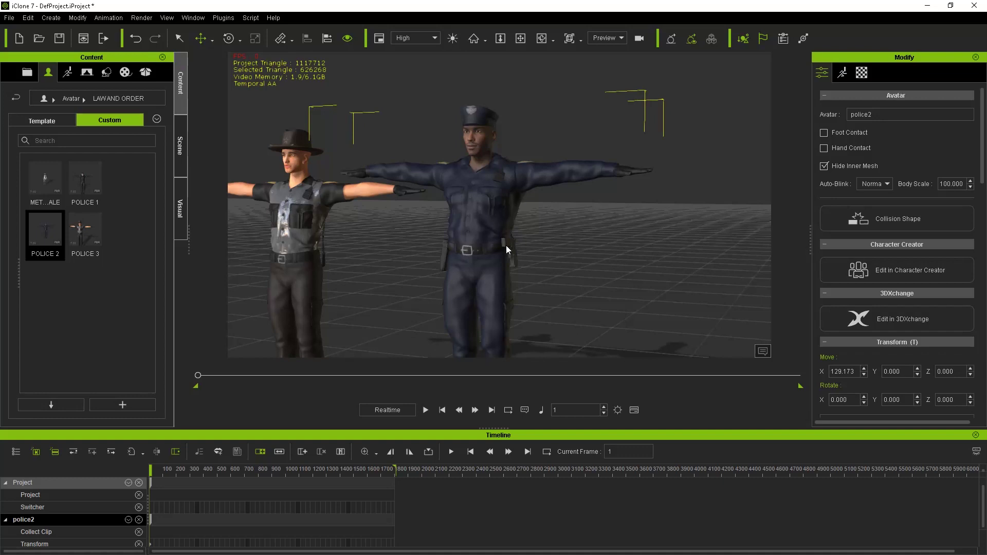
click(506, 246)
mouse_move(490, 279)
right_down()
mouse_move(503, 295)
mouse_move(435, 279)
mouse_move(529, 279)
mouse_move(539, 296)
mouse_move(512, 292)
mouse_move(566, 258)
right_up()
click(572, 251)
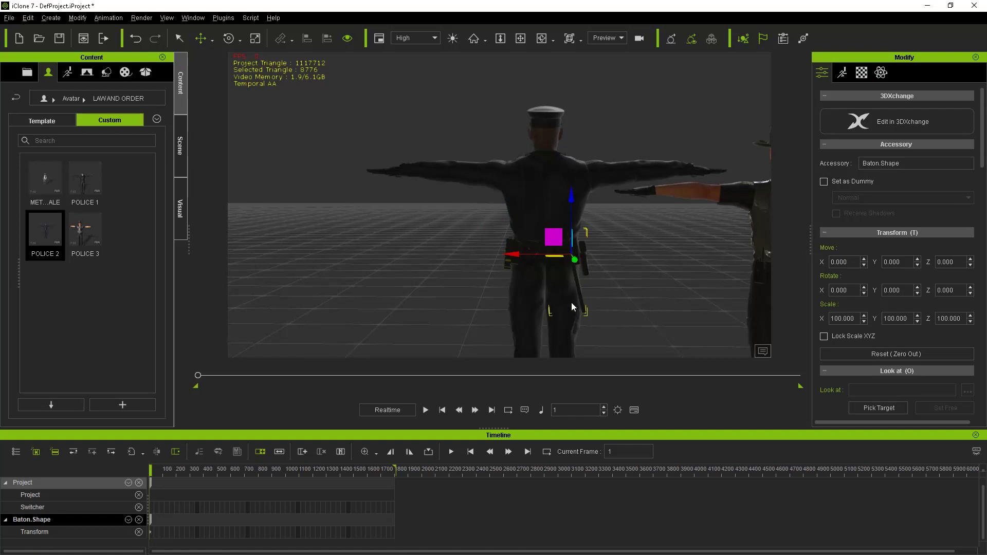
mouse_move(571, 302)
right_down()
mouse_move(548, 296)
mouse_move(604, 275)
mouse_move(478, 270)
right_up()
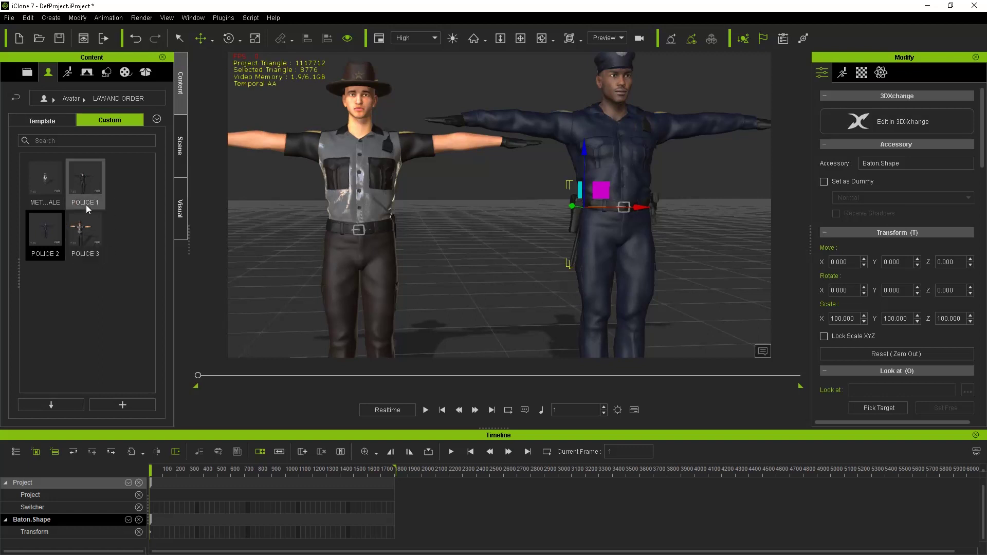
Load POLICE 1 and move it to the left of the other officers.
click(473, 257)
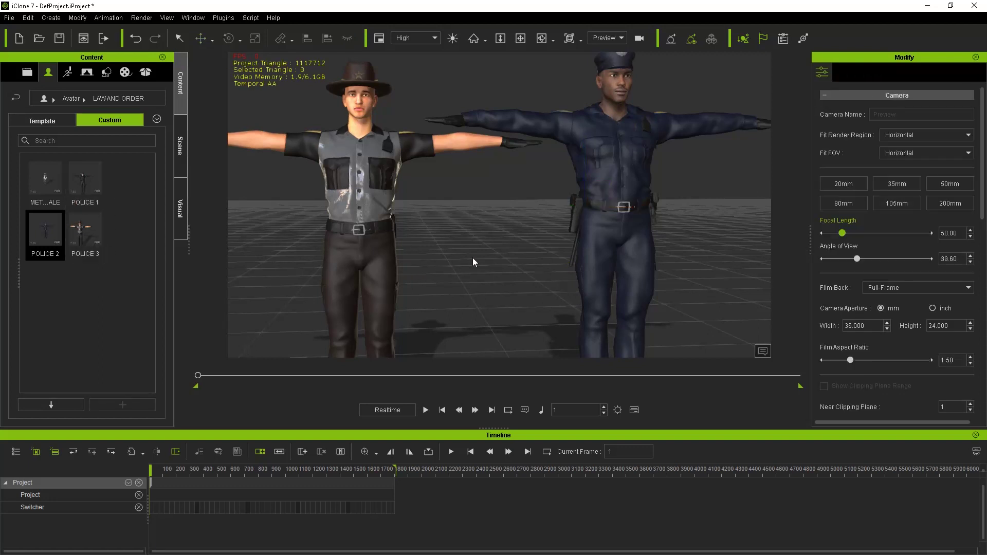
double_click(92, 187)
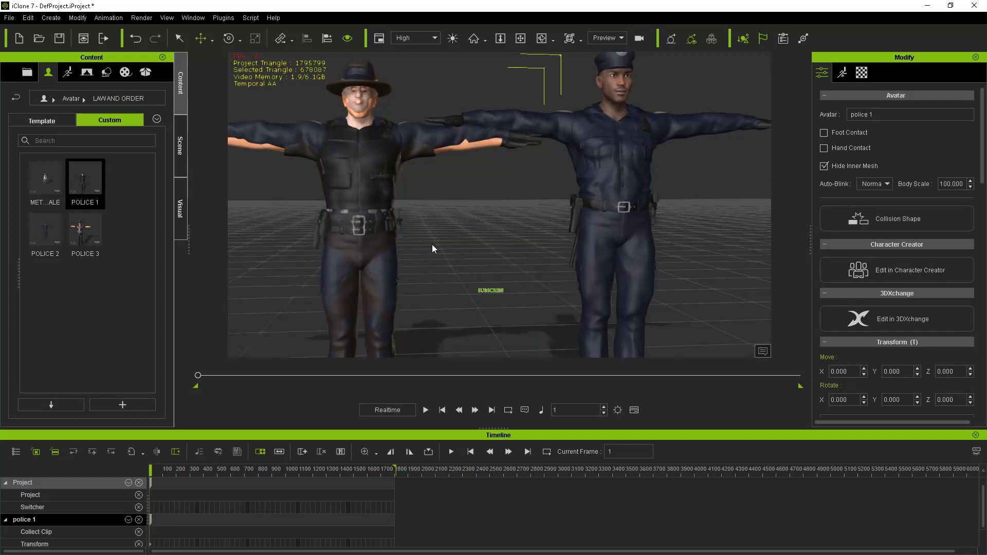
middle_drag(364, 289, 437, 263)
scroll(439, 232, down, 2)
scroll(463, 263, down, 2)
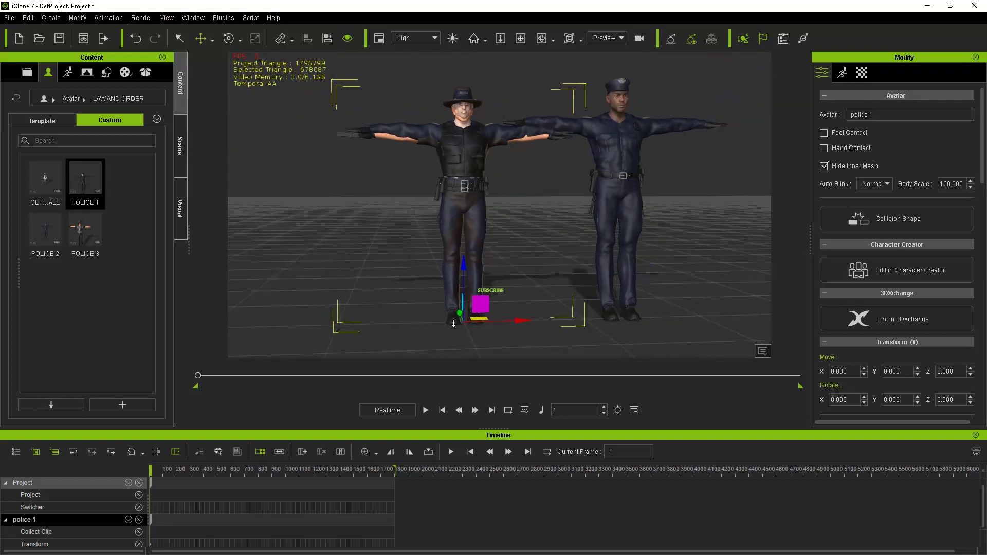
scroll(493, 301, down, 2)
drag(520, 315, 342, 296)
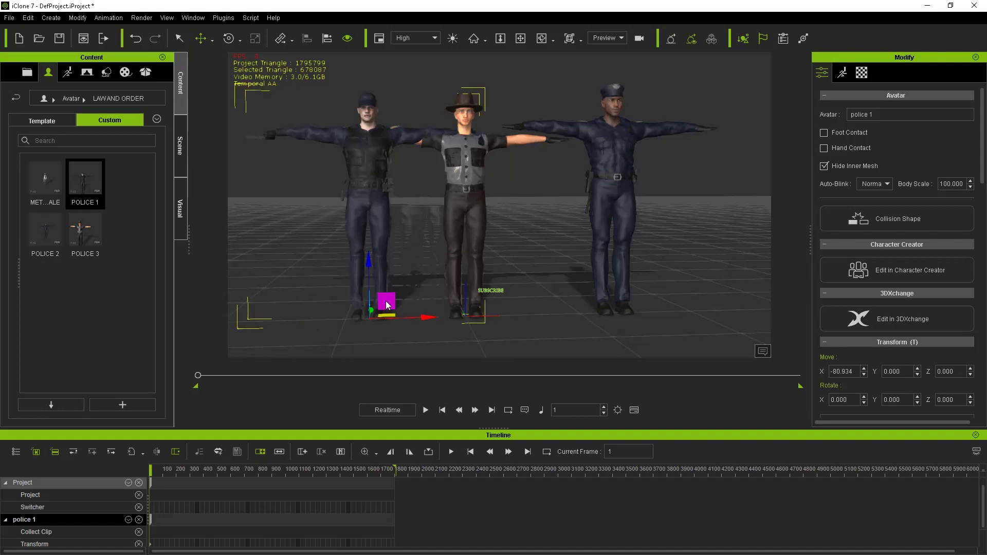
Orbit around all three officers, then deselect police 1.
mouse_move(414, 230)
right_down()
mouse_move(489, 251)
mouse_move(527, 222)
right_up()
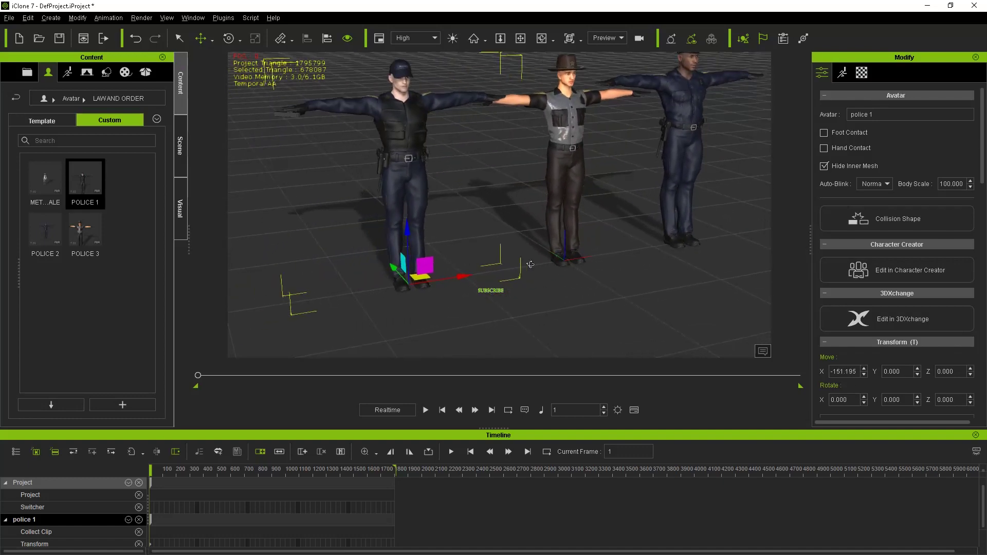
mouse_move(529, 223)
right_down()
mouse_move(522, 295)
mouse_move(471, 262)
right_up()
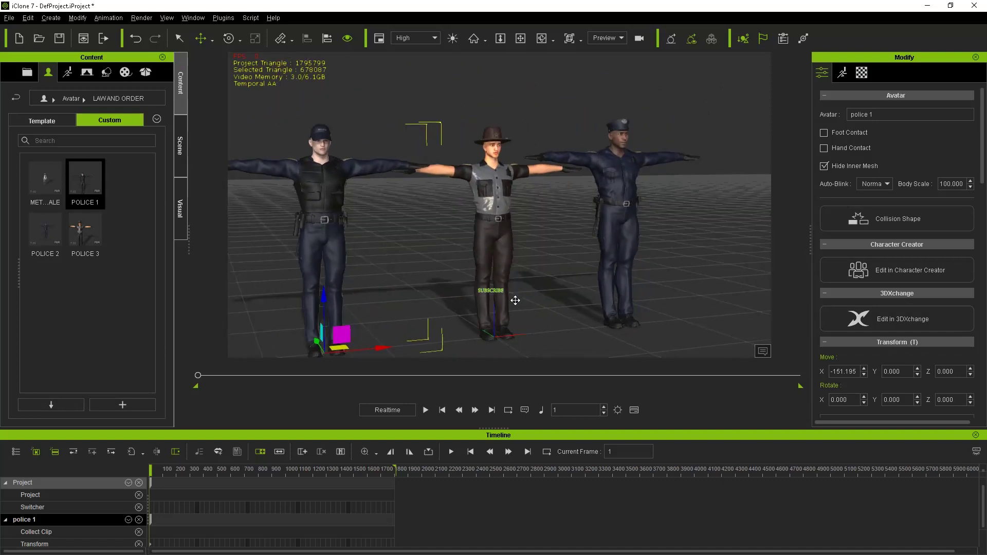
middle_drag(471, 262, 426, 286)
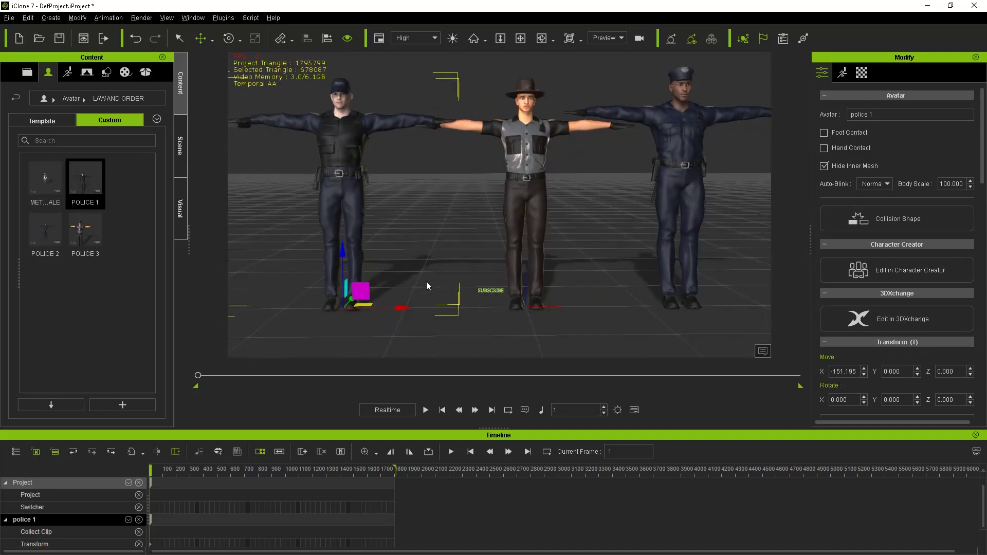
scroll(465, 277, up, 2)
scroll(465, 280, up, 2)
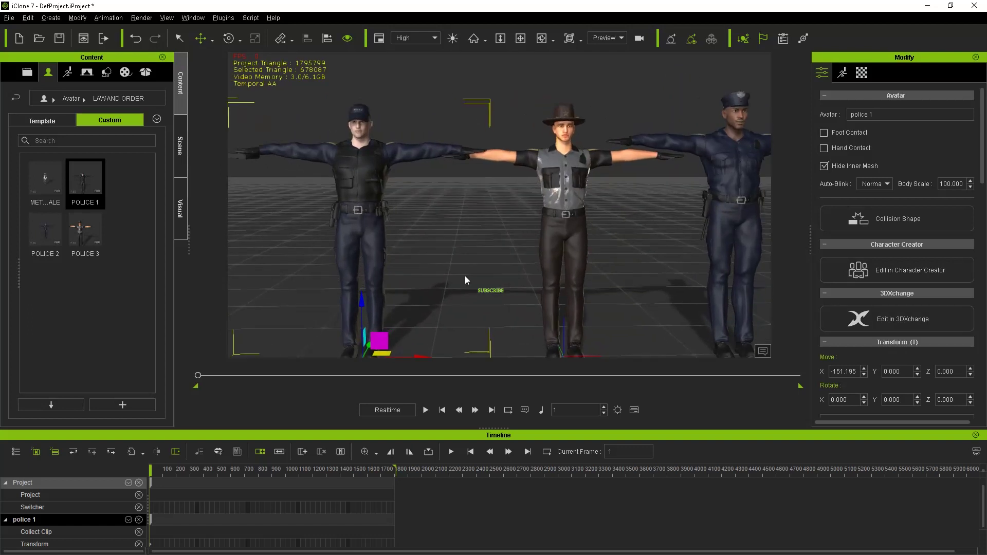
middle_drag(464, 265, 477, 272)
scroll(478, 272, up, 2)
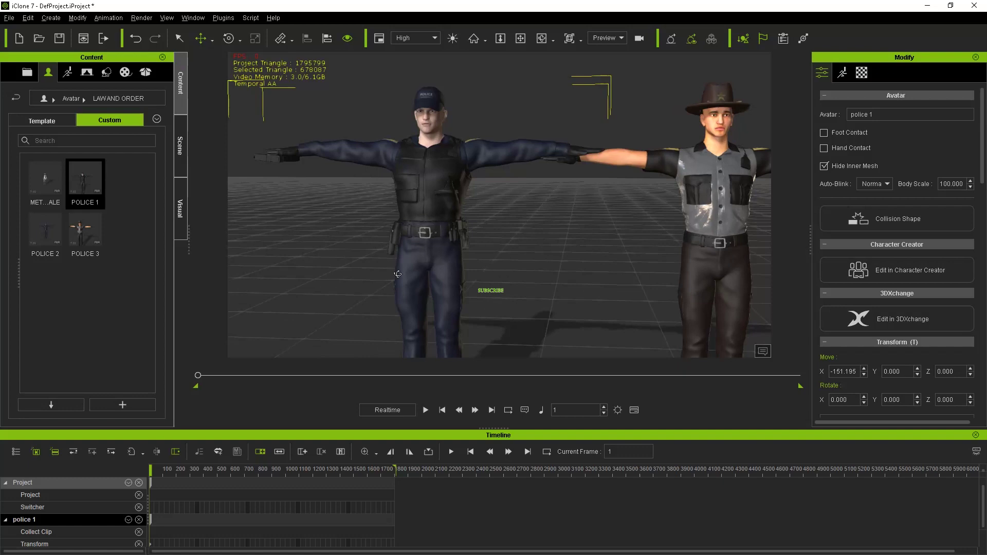
mouse_move(472, 278)
right_down()
mouse_move(403, 293)
mouse_move(492, 304)
mouse_move(502, 314)
mouse_move(413, 309)
mouse_move(470, 303)
mouse_move(470, 287)
right_up()
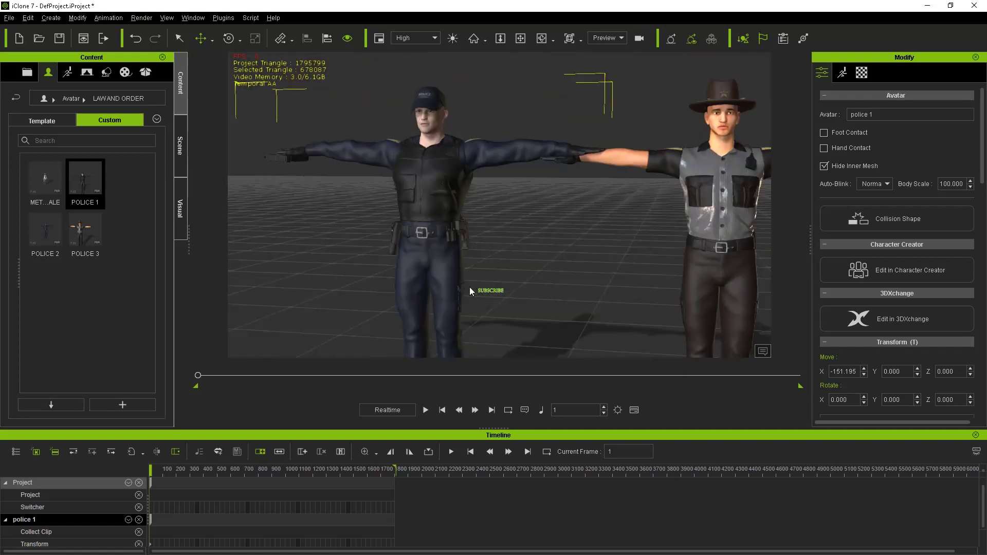
mouse_move(469, 249)
right_down()
mouse_move(438, 283)
mouse_move(458, 306)
mouse_move(497, 293)
right_up()
scroll(381, 316, down, 3)
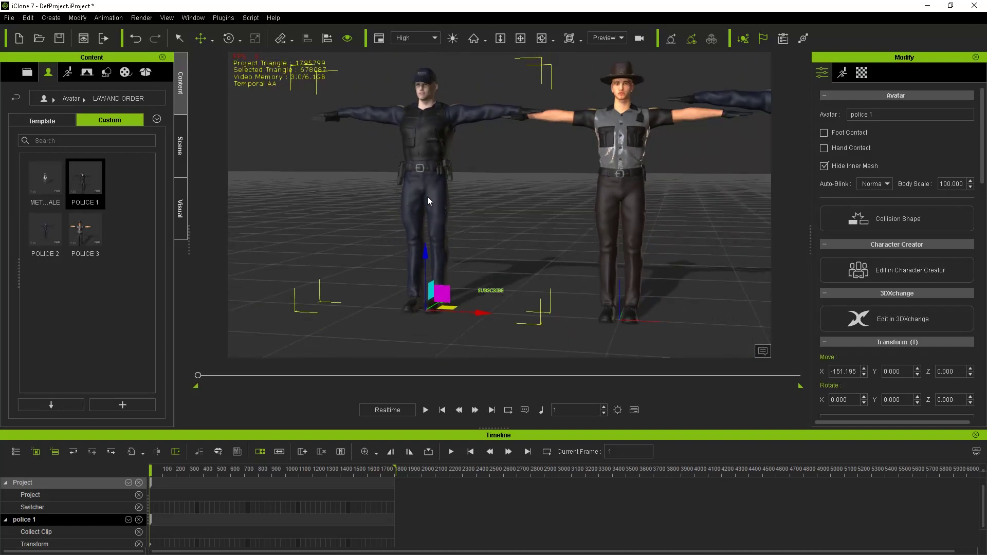
right_drag(427, 197, 391, 265)
right_drag(422, 233, 447, 279)
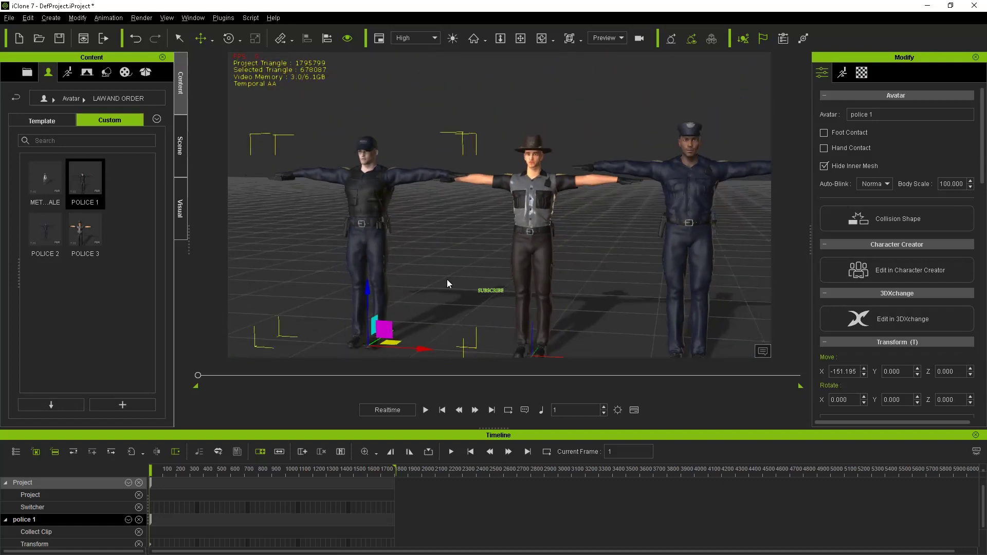
mouse_move(447, 284)
middle_down()
mouse_move(410, 229)
mouse_move(393, 263)
mouse_move(456, 272)
middle_up()
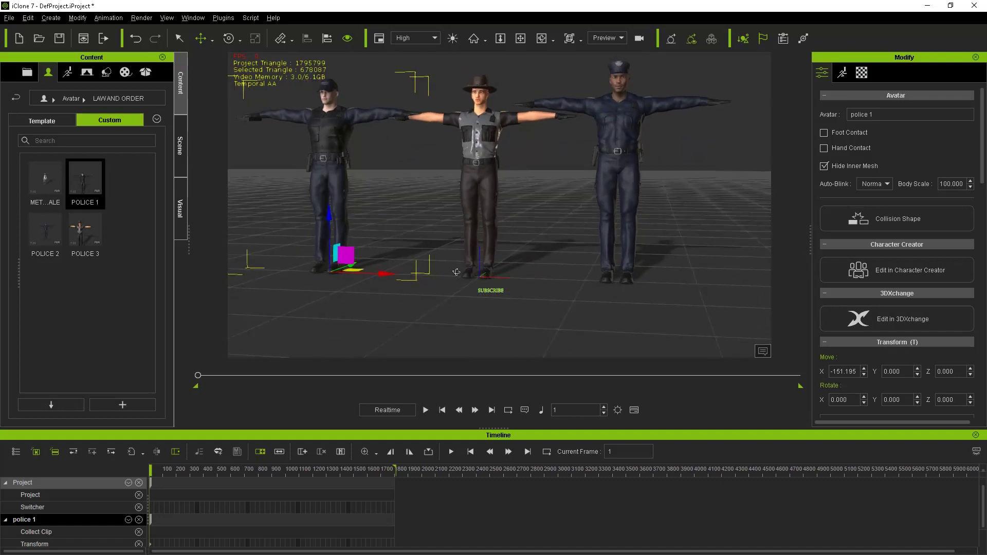
mouse_move(456, 271)
right_down()
mouse_move(472, 232)
mouse_move(464, 275)
mouse_move(442, 287)
mouse_move(474, 293)
mouse_move(239, 293)
right_up()
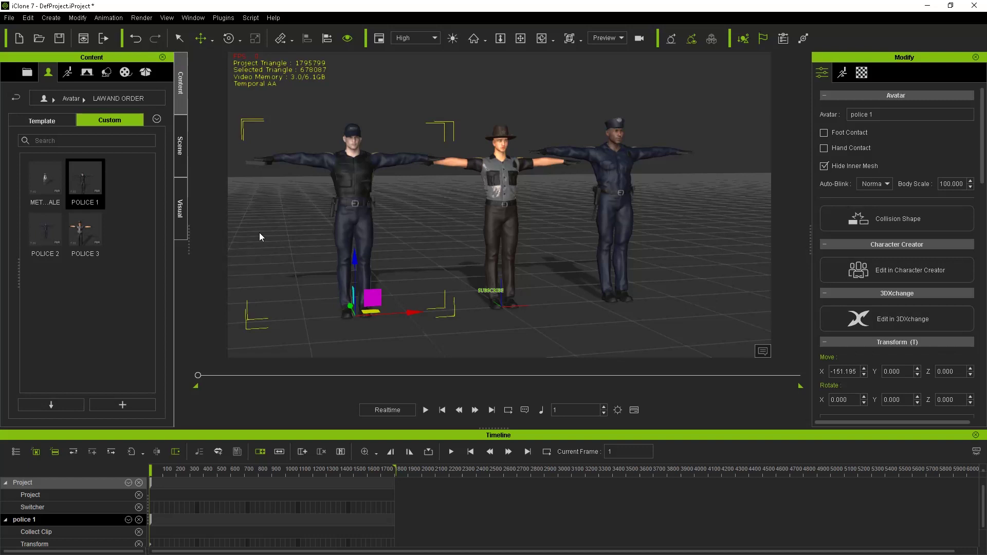
click(543, 104)
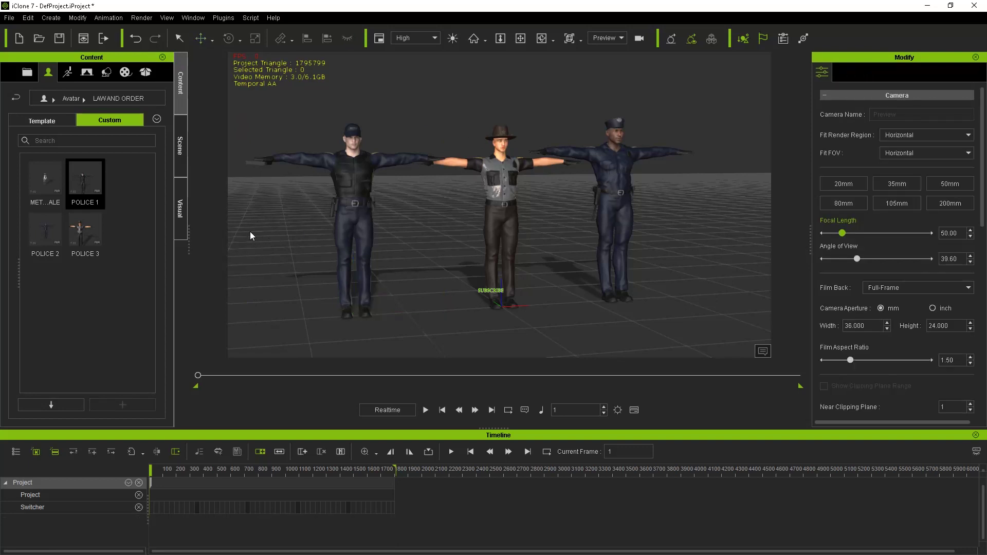
Load the metallic female android from Custom and orbit to a side view.
double_click(50, 186)
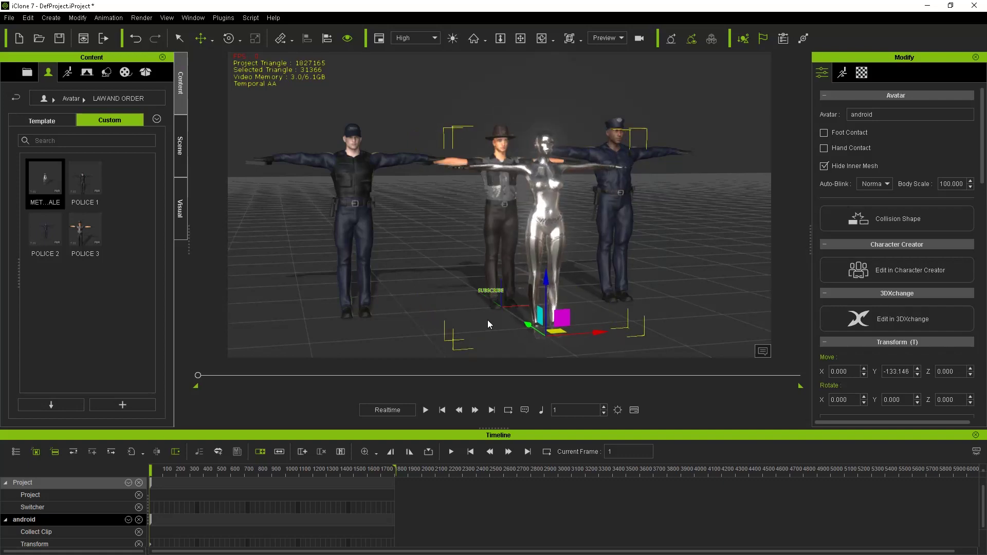
mouse_move(362, 264)
right_down()
mouse_move(401, 254)
mouse_move(448, 289)
mouse_move(557, 296)
mouse_move(533, 289)
mouse_move(672, 288)
right_up()
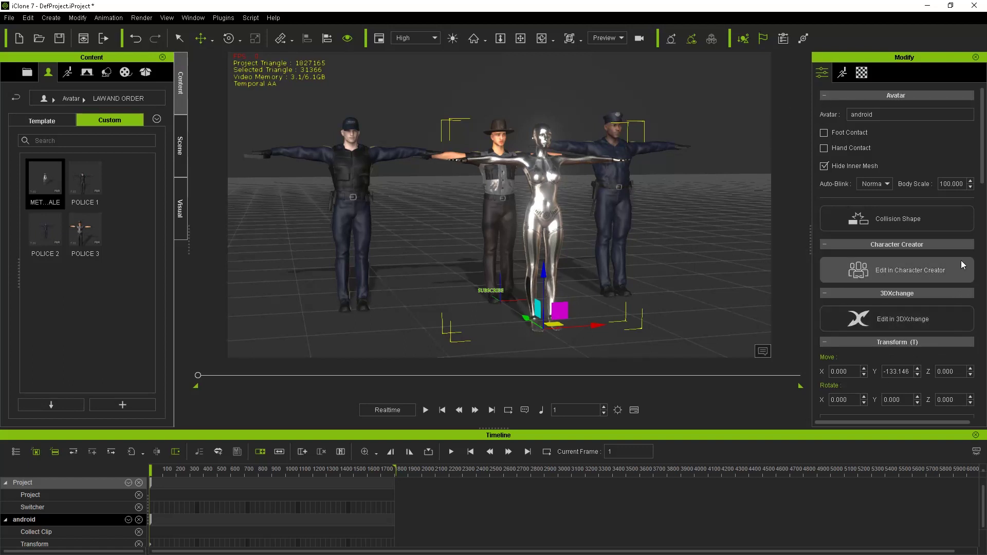
Set the android's Body Scale to 200.
click(928, 184)
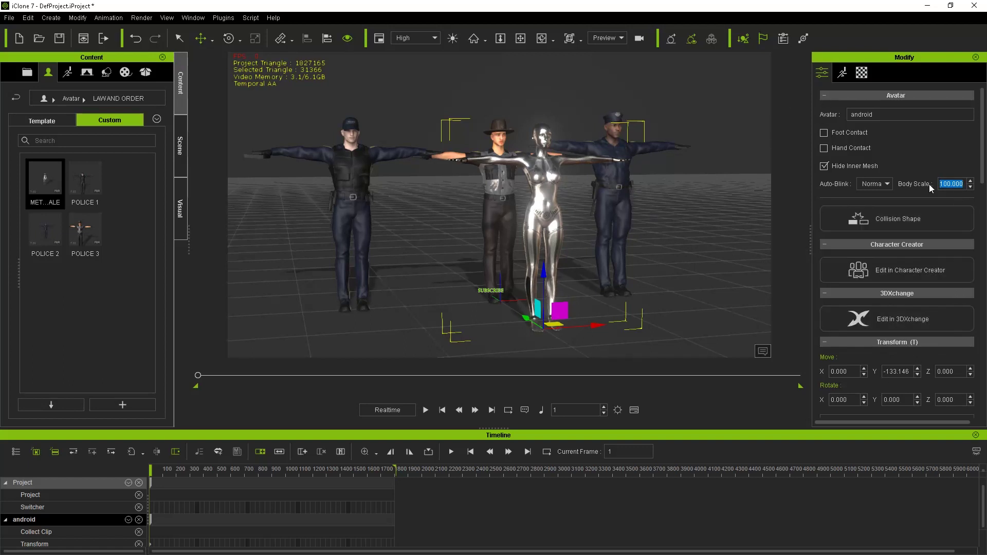
key(Return)
text(2)
key(Return)
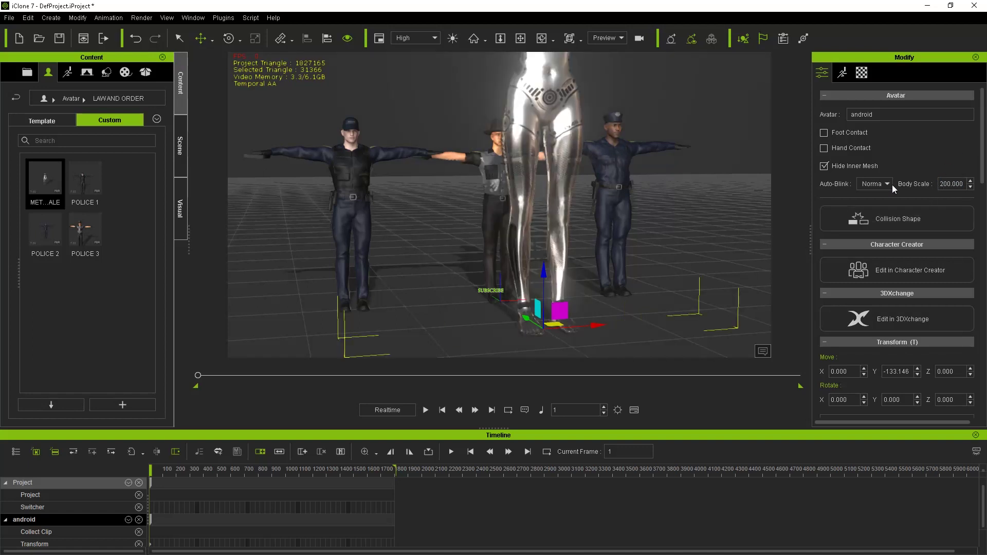
scroll(586, 258, down, 2)
scroll(585, 260, down, 1)
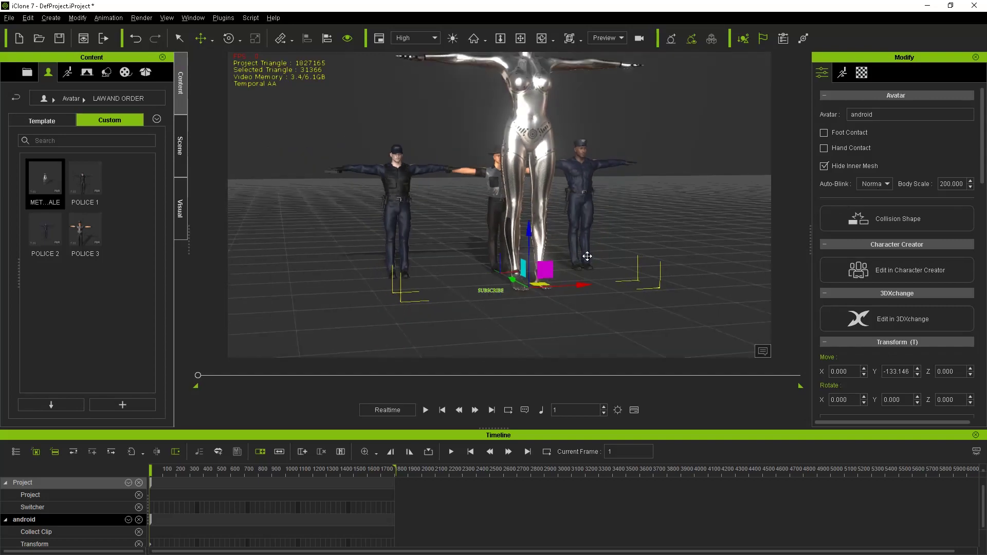
scroll(597, 286, down, 2)
Orbit around the giant android to reveal the third officer, then show the Motion library.
mouse_move(598, 287)
right_down()
mouse_move(501, 275)
mouse_move(584, 265)
right_up()
scroll(586, 270, up, 1)
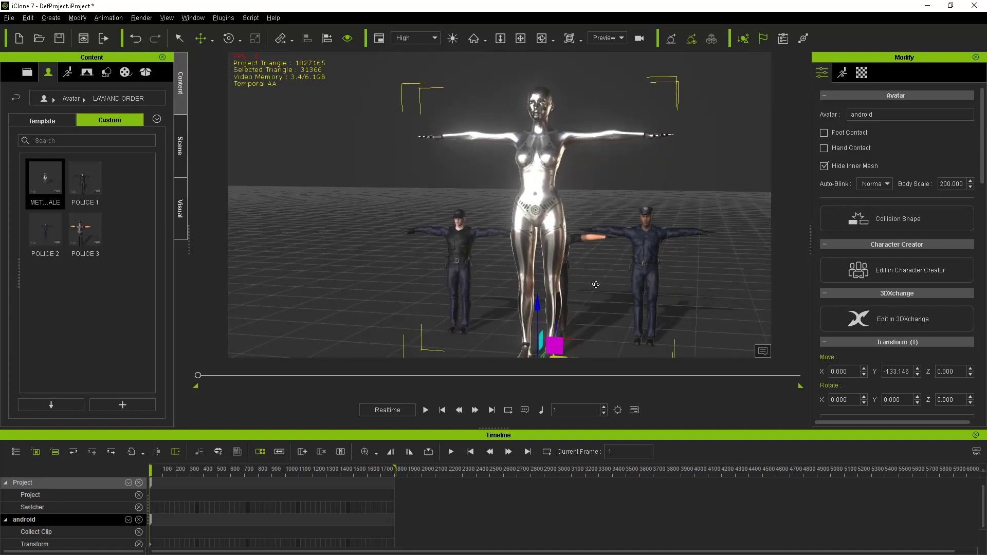
scroll(561, 300, up, 1)
scroll(551, 265, down, 1)
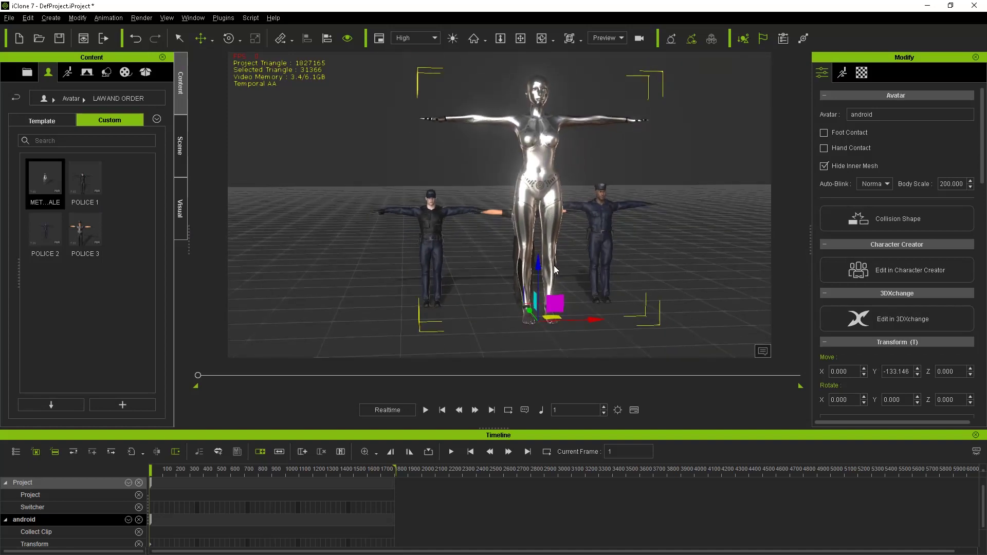
scroll(555, 256, up, 1)
scroll(567, 285, up, 1)
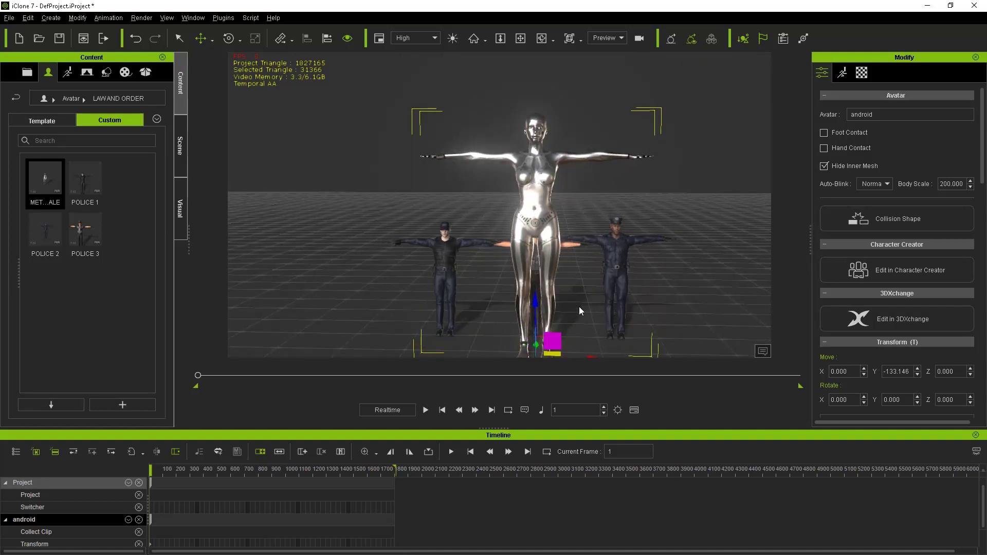
scroll(578, 306, up, 1)
right_drag(577, 307, 368, 260)
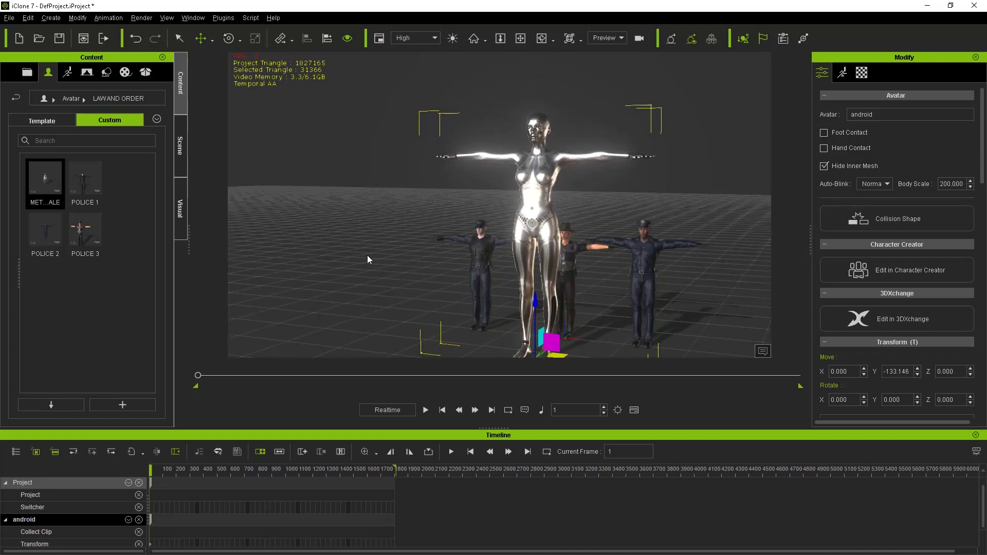
click(68, 72)
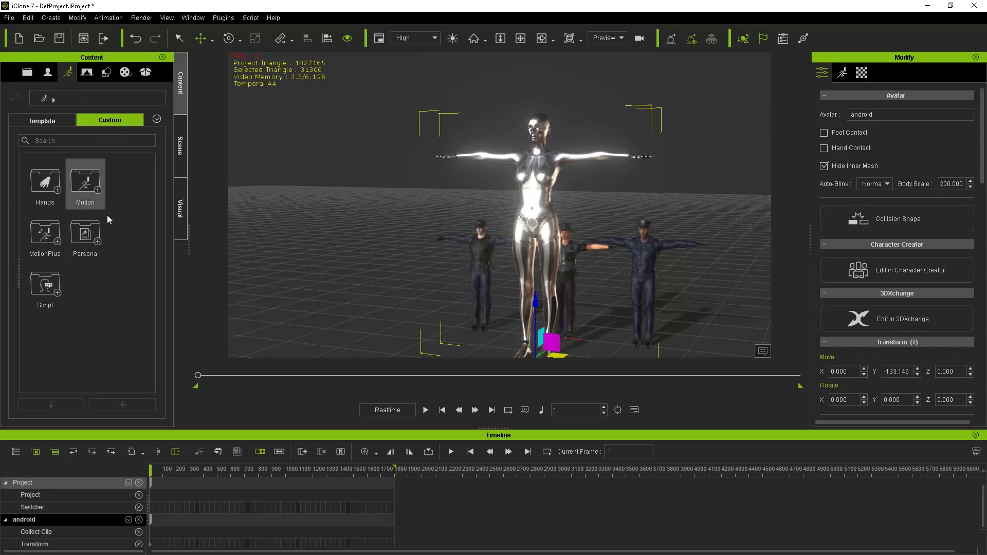
Show the Template motion clips and pan across the android and police officers.
click(41, 120)
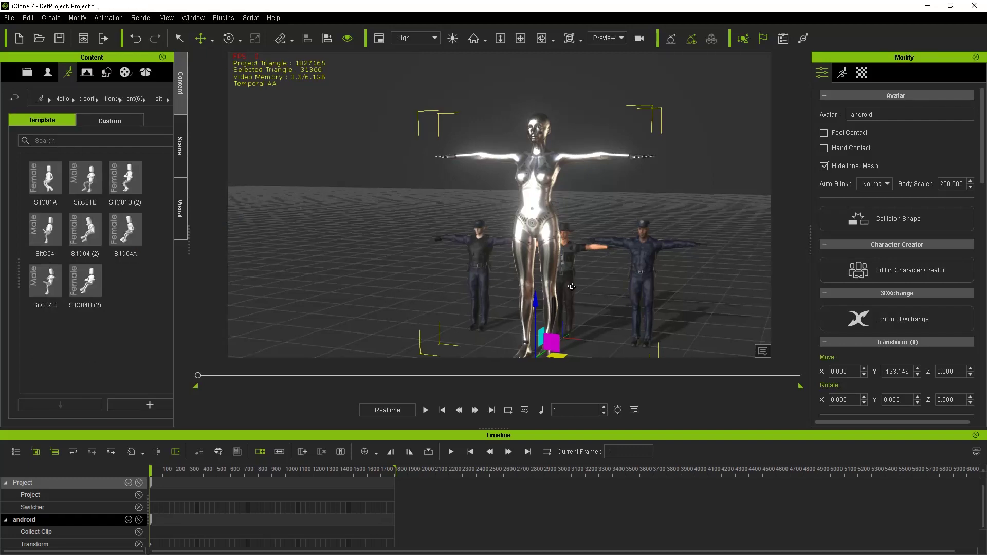
middle_drag(495, 285, 475, 241)
right_drag(465, 262, 511, 282)
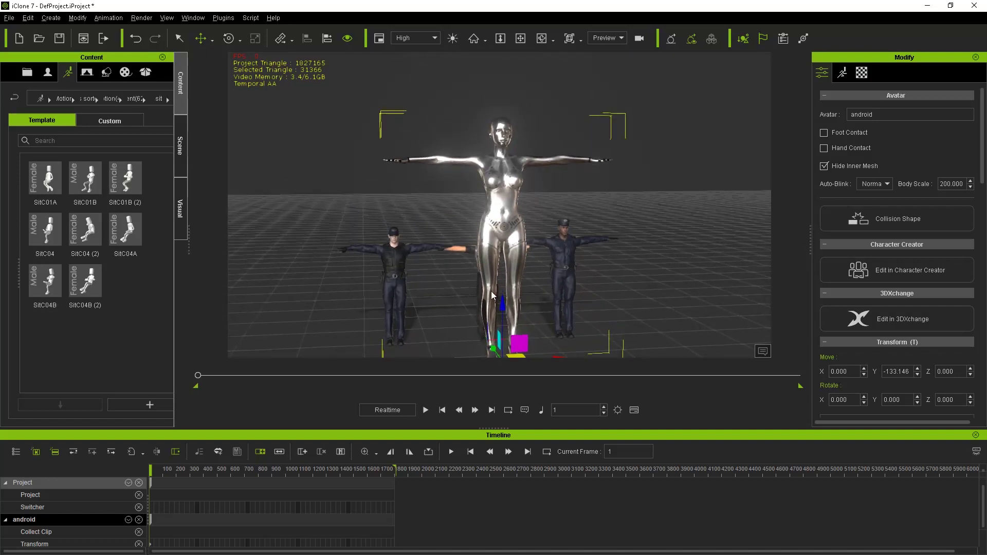
middle_drag(511, 282, 497, 247)
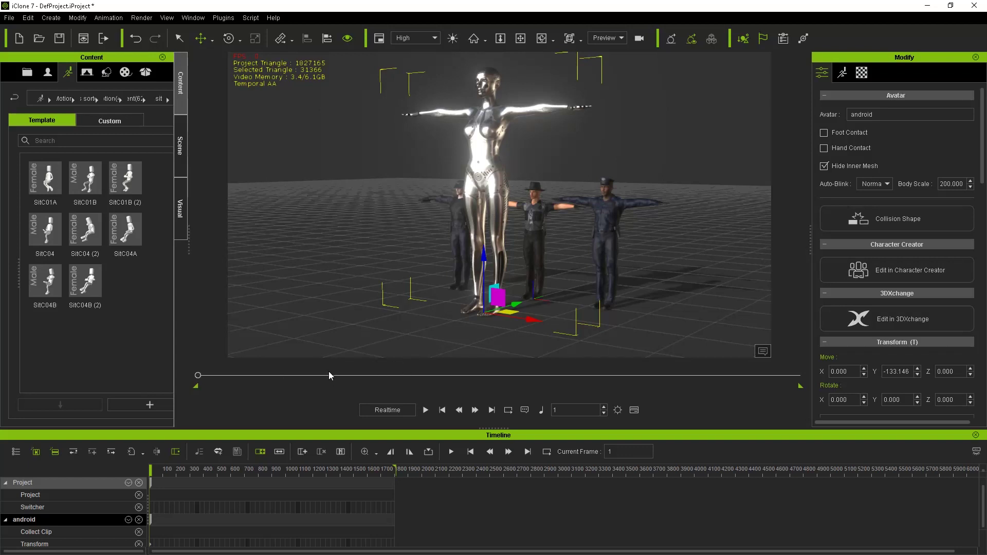
mouse_move(427, 270)
right_down()
mouse_move(367, 294)
mouse_move(413, 292)
right_up()
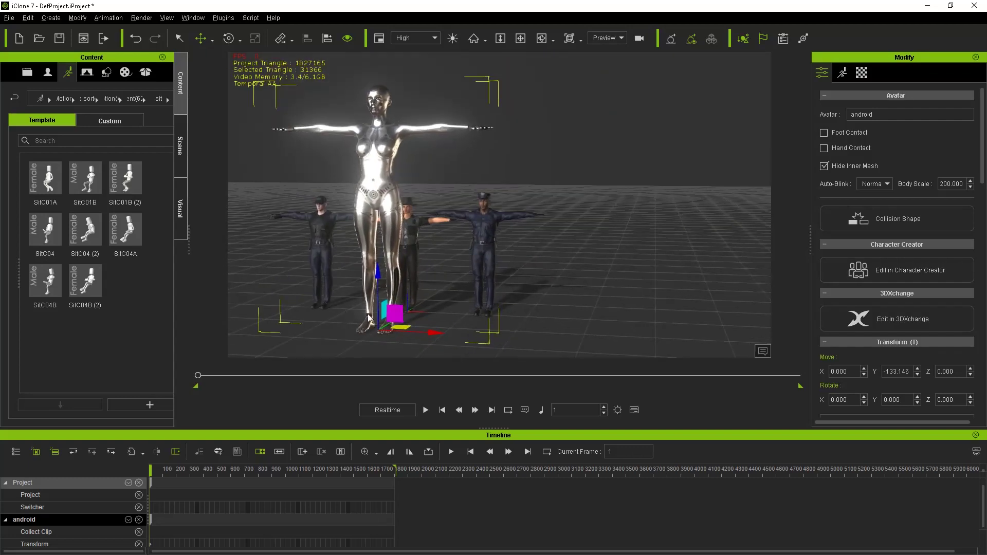
middle_drag(413, 292, 409, 283)
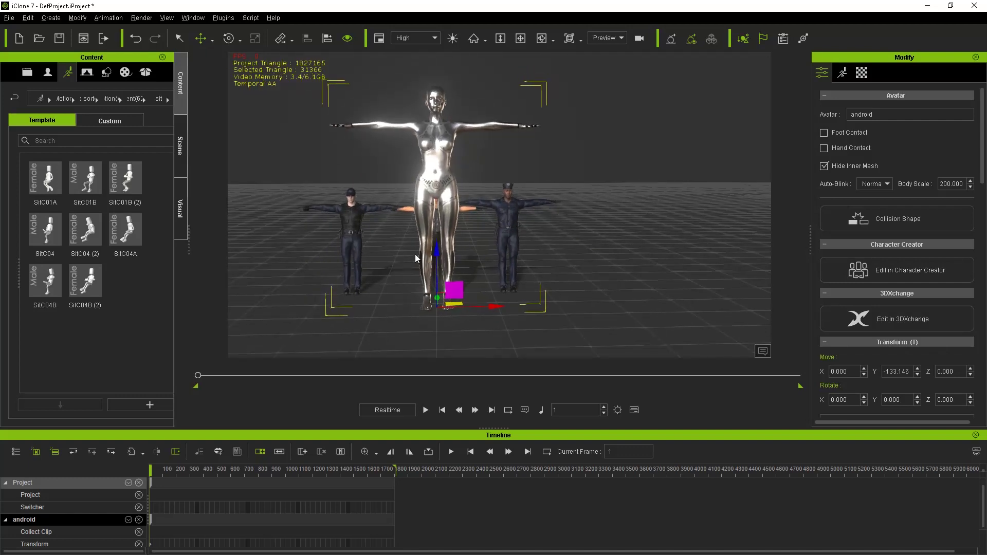
scroll(415, 270, up, 2)
Orbit around the giant android and flanking officers, then switch windows via the taskbar.
mouse_move(370, 316)
right_down()
mouse_move(424, 291)
mouse_move(414, 301)
right_up()
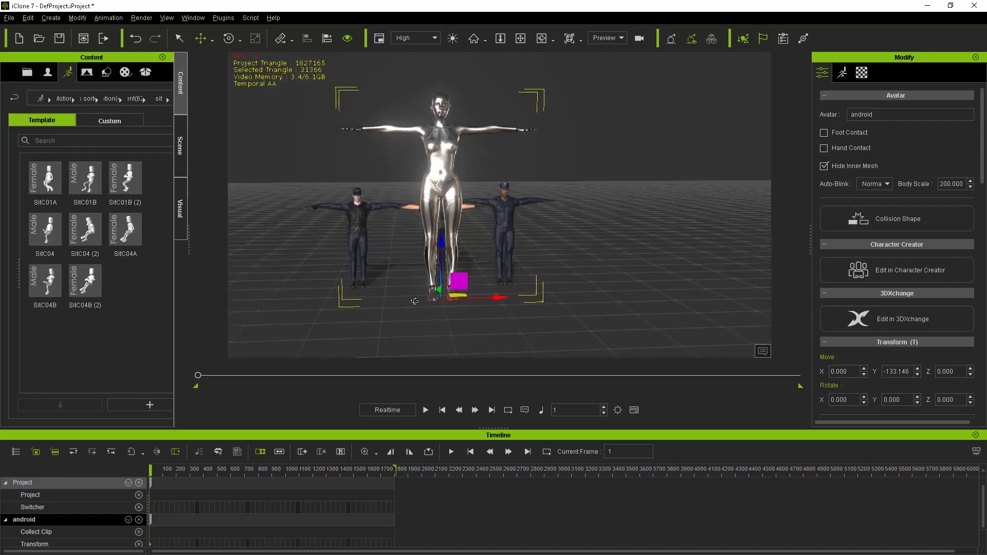
right_drag(414, 301, 440, 315)
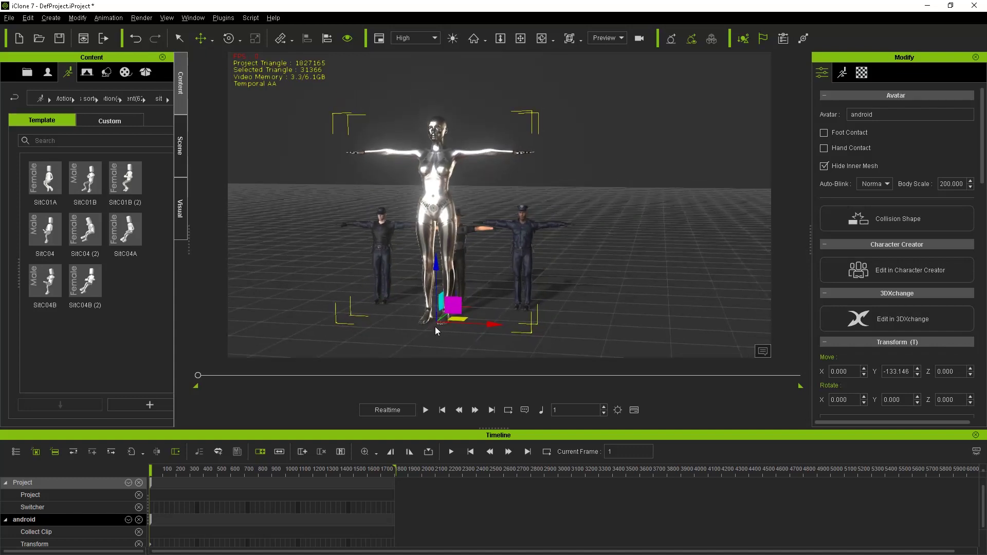
mouse_move(437, 308)
right_down()
mouse_move(471, 329)
mouse_move(436, 307)
right_up()
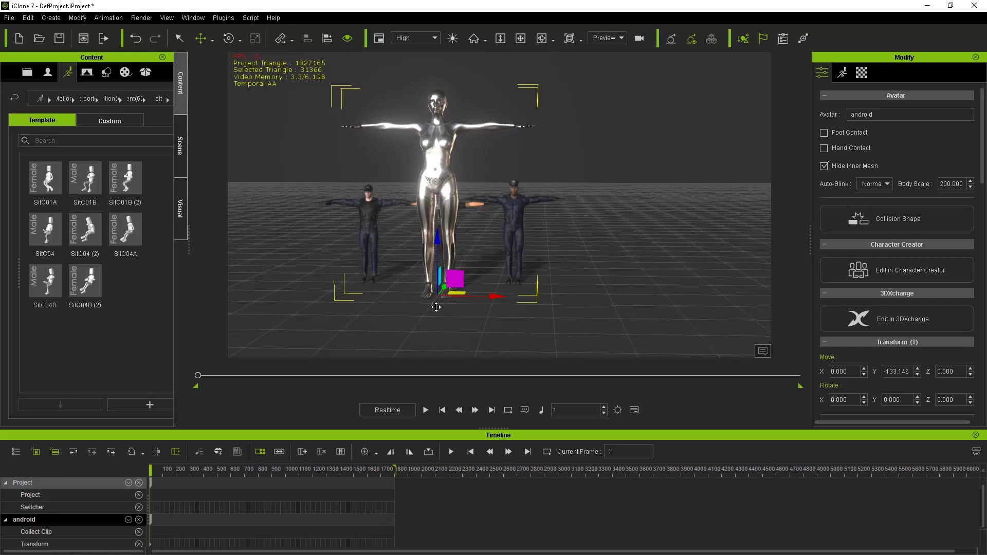
mouse_move(426, 269)
right_down()
mouse_move(461, 289)
mouse_move(476, 319)
right_up()
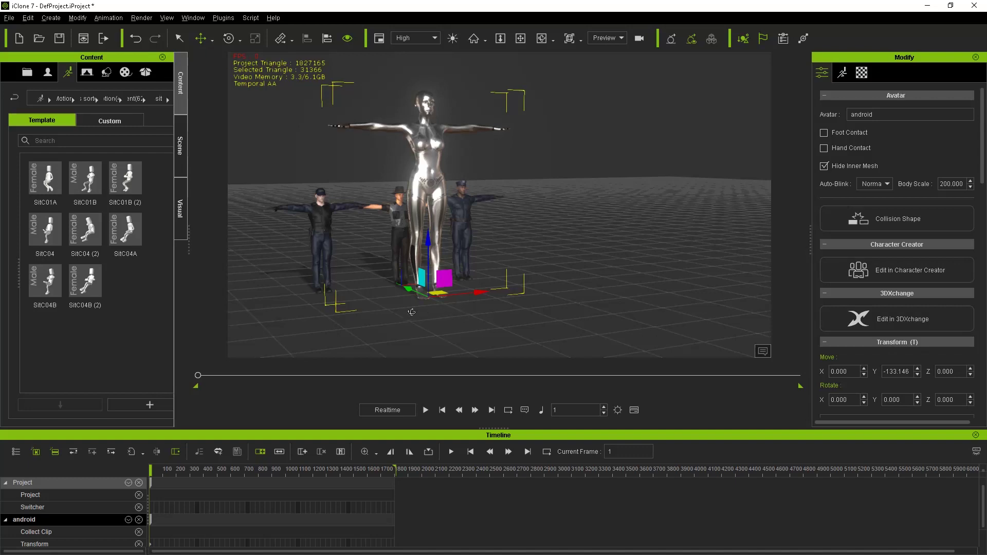
mouse_move(441, 317)
right_down()
mouse_move(410, 308)
mouse_move(506, 322)
mouse_move(483, 323)
mouse_move(482, 306)
mouse_move(381, 287)
mouse_move(509, 316)
right_up()
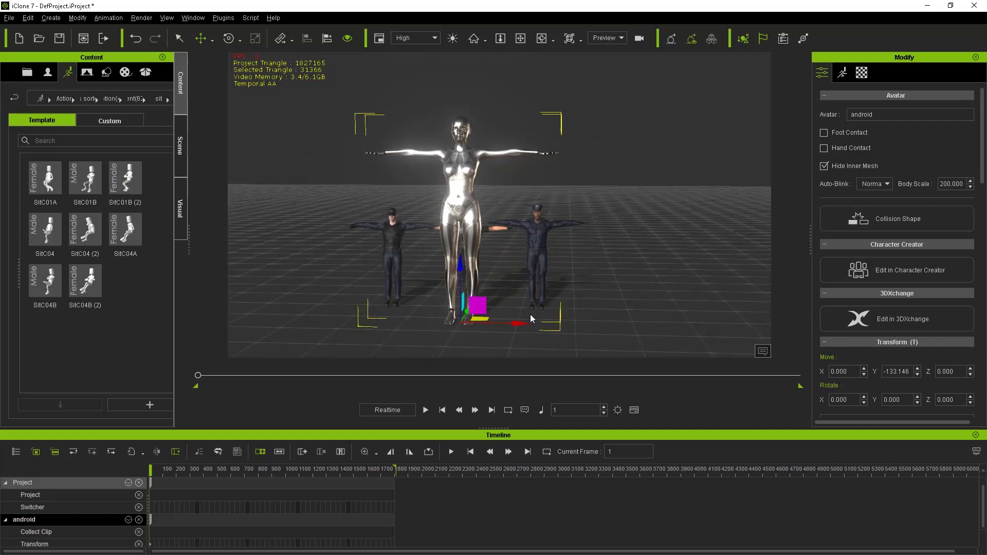
mouse_move(530, 314)
right_down()
mouse_move(407, 316)
mouse_move(419, 316)
mouse_move(407, 280)
mouse_move(409, 297)
mouse_move(470, 313)
mouse_move(435, 319)
mouse_move(510, 329)
right_up()
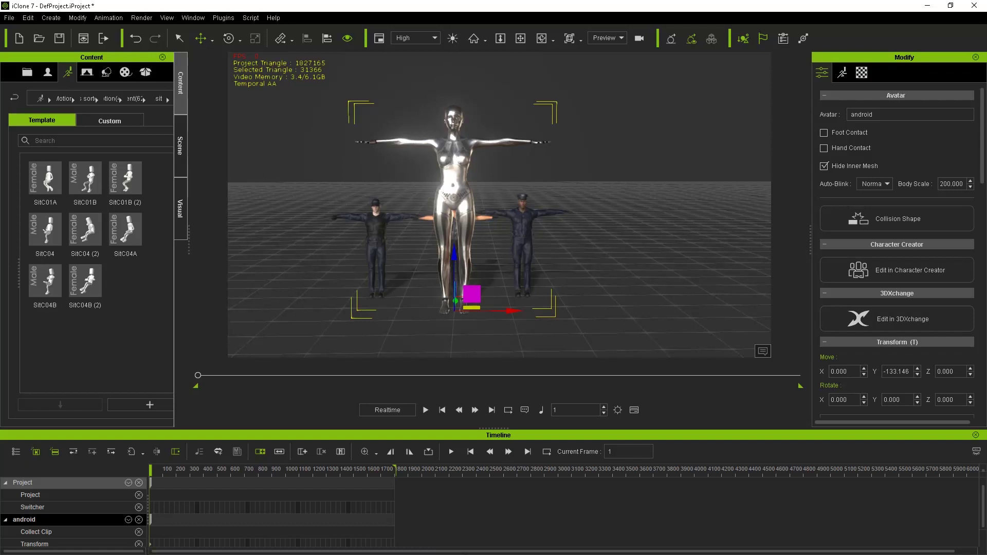
key(super)
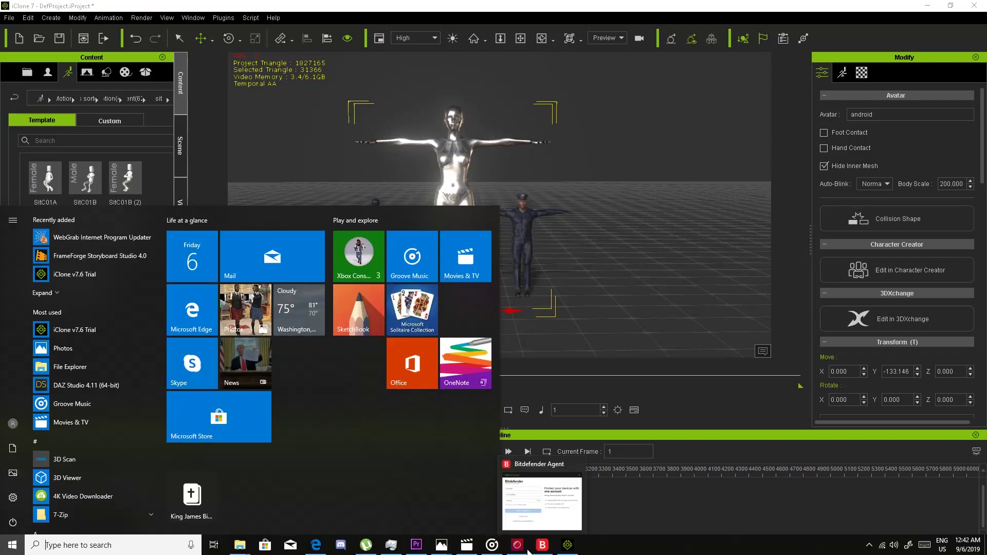
click(517, 548)
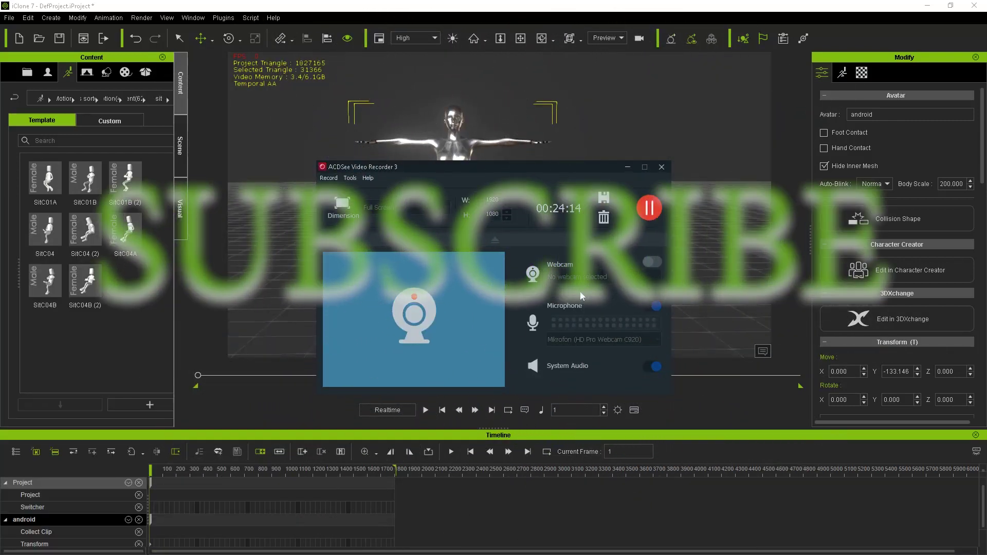